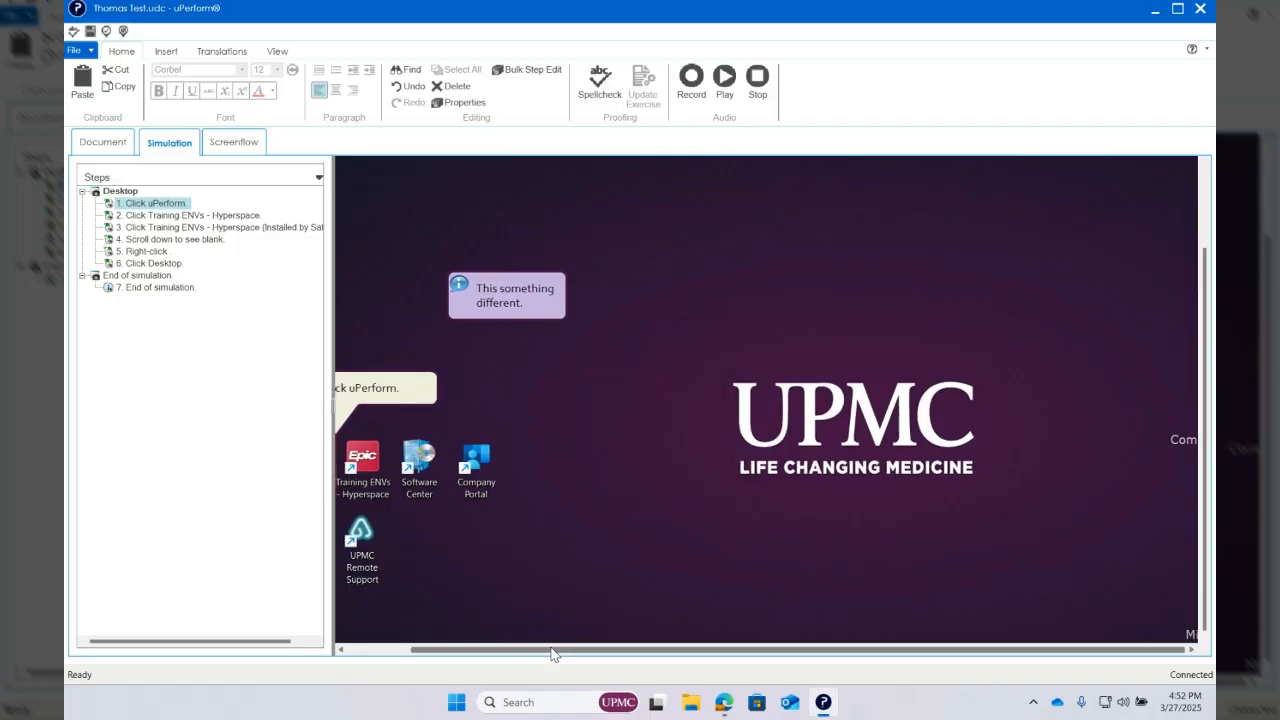
{"action": "left_click_drag", "start_coordinate": [553, 653], "coordinate": [490, 653]}
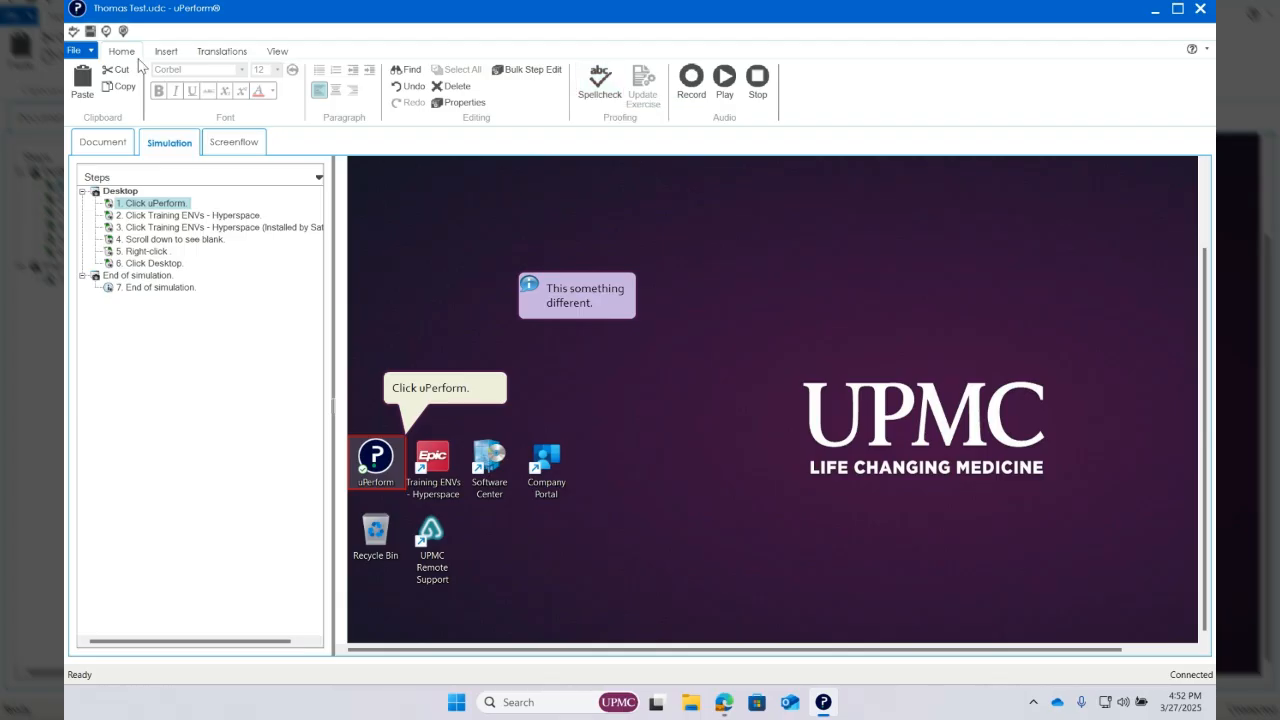
{"action": "right_click", "coordinate": [603, 95]}
{"action": "left_click", "coordinate": [647, 36]}
{"action": "right_click", "coordinate": [178, 33]}
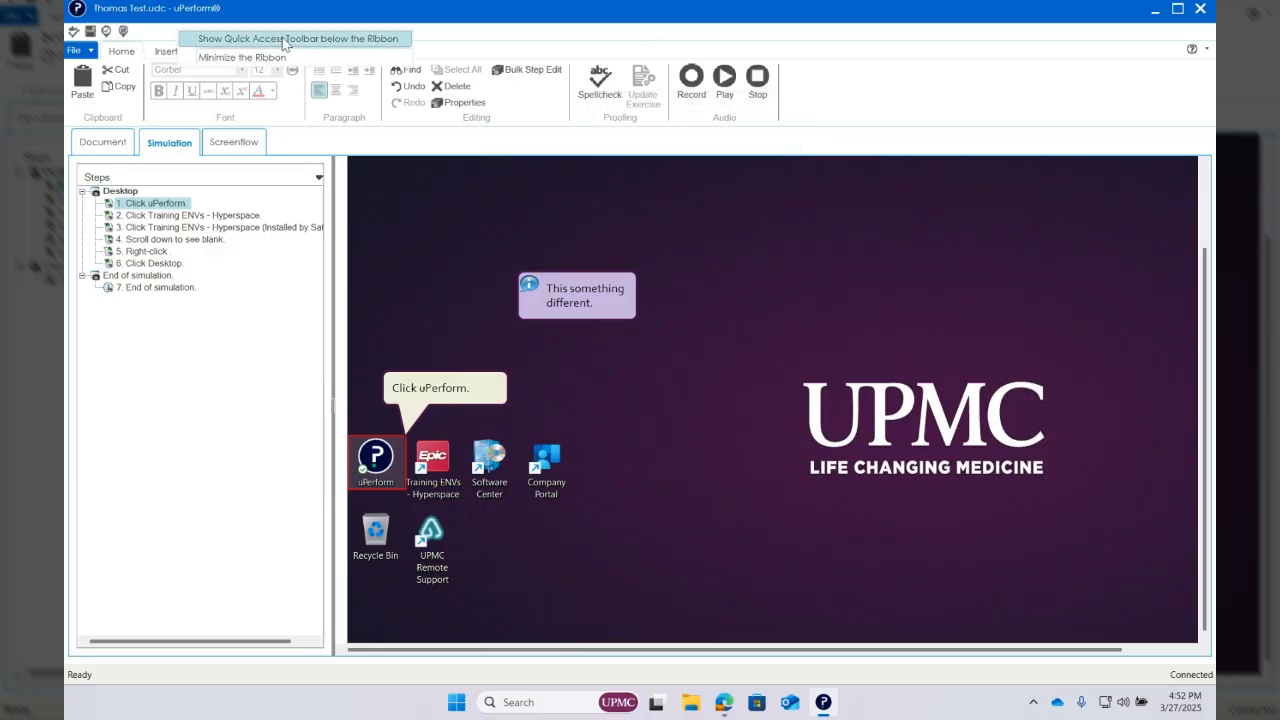
{"action": "left_click", "coordinate": [469, 43]}
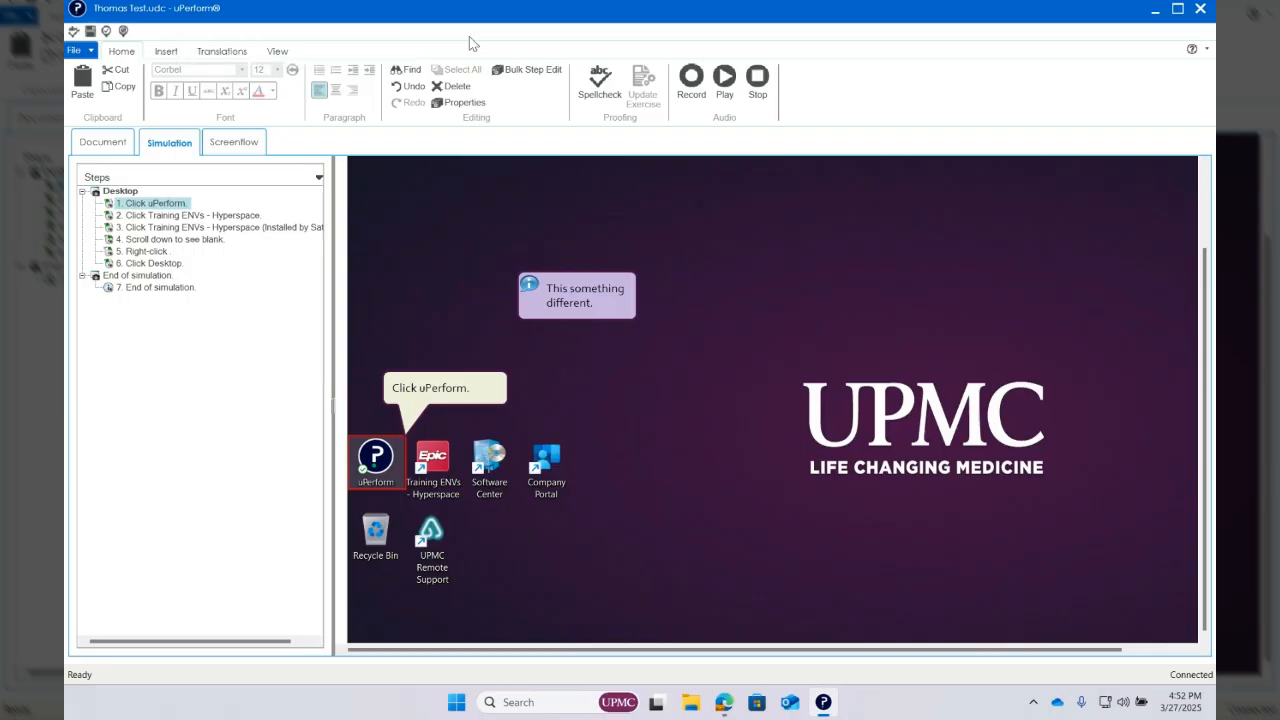
{"action": "key", "text": "alt"}
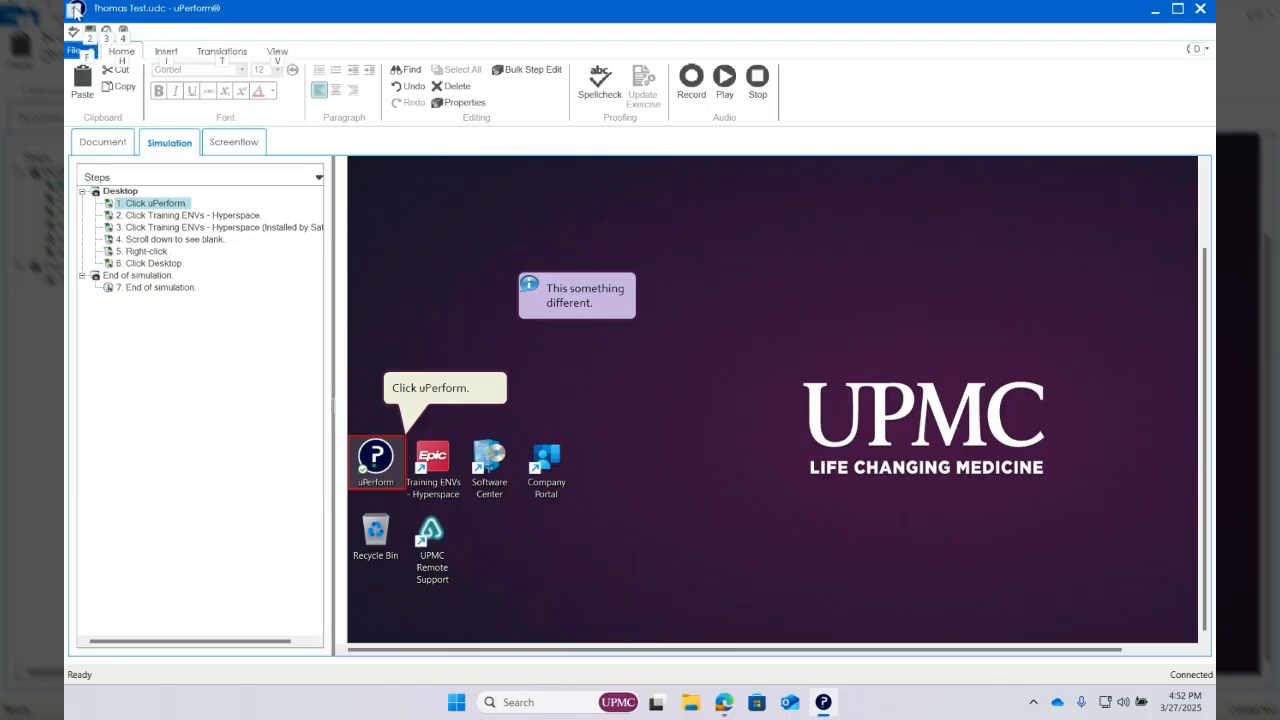
{"action": "key", "text": "alt"}
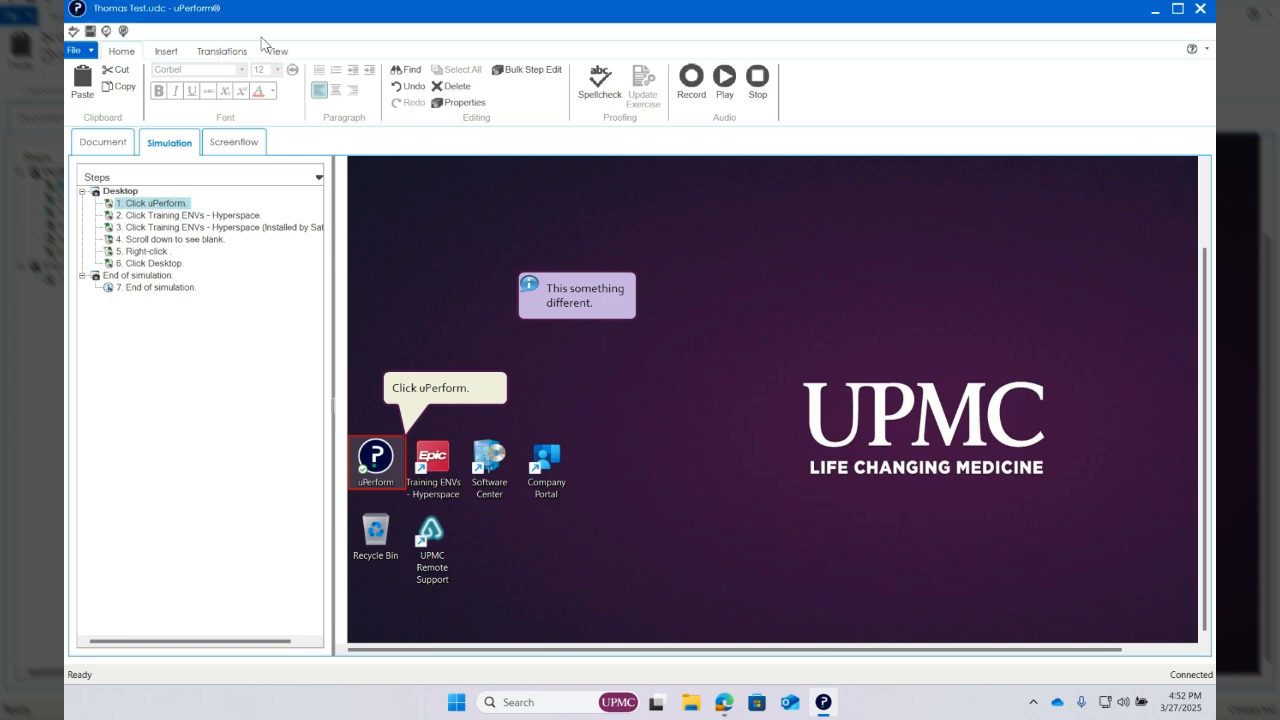
Open the third simulation step, "Click Training ENVs - Hyperspace (Installed by Satellite)", and examine its two notes and the insertable note types
{"action": "left_click", "coordinate": [166, 51]}
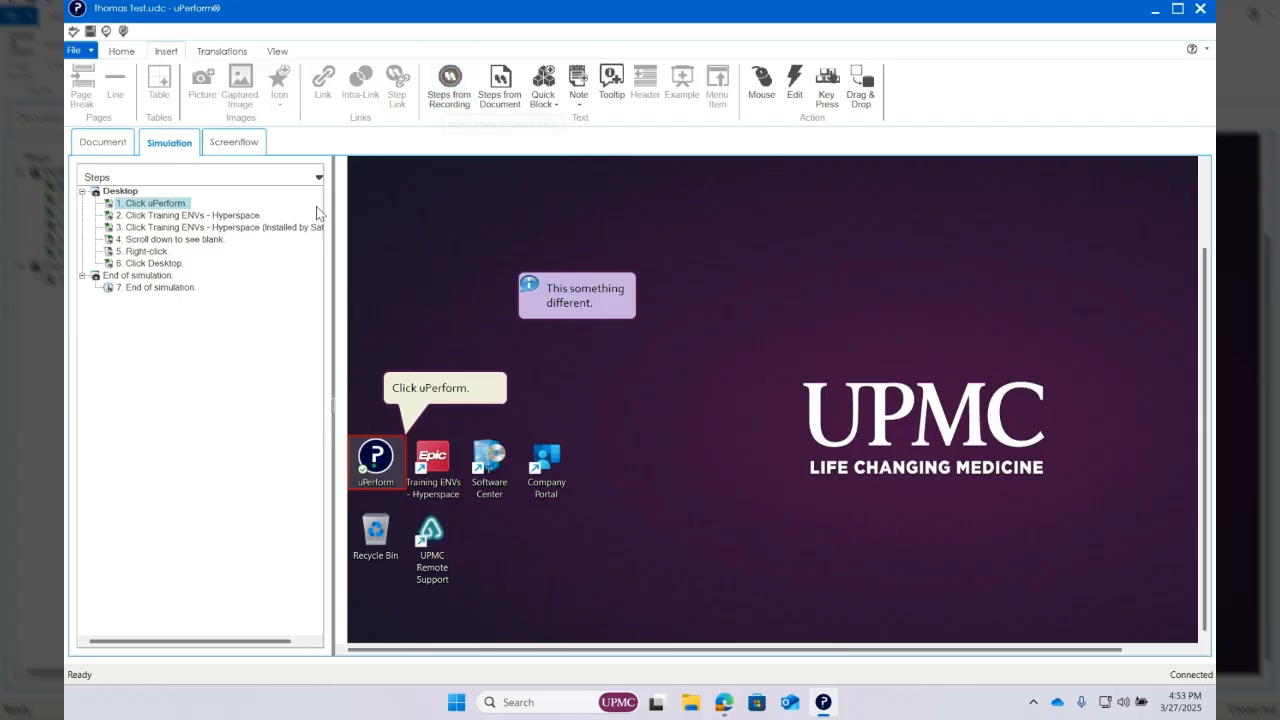
{"action": "left_click", "coordinate": [166, 228]}
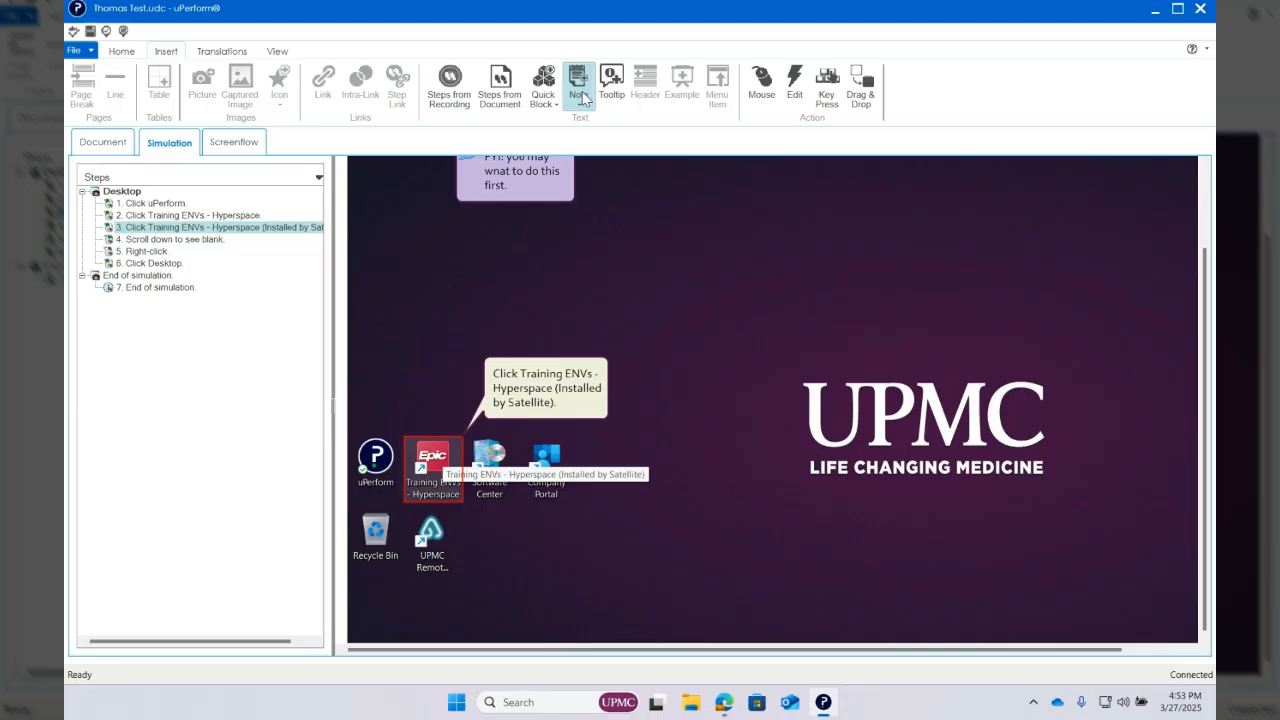
{"action": "scroll", "coordinate": [560, 233], "scroll_direction": "up", "scroll_amount": 2}
{"action": "left_click", "coordinate": [560, 226]}
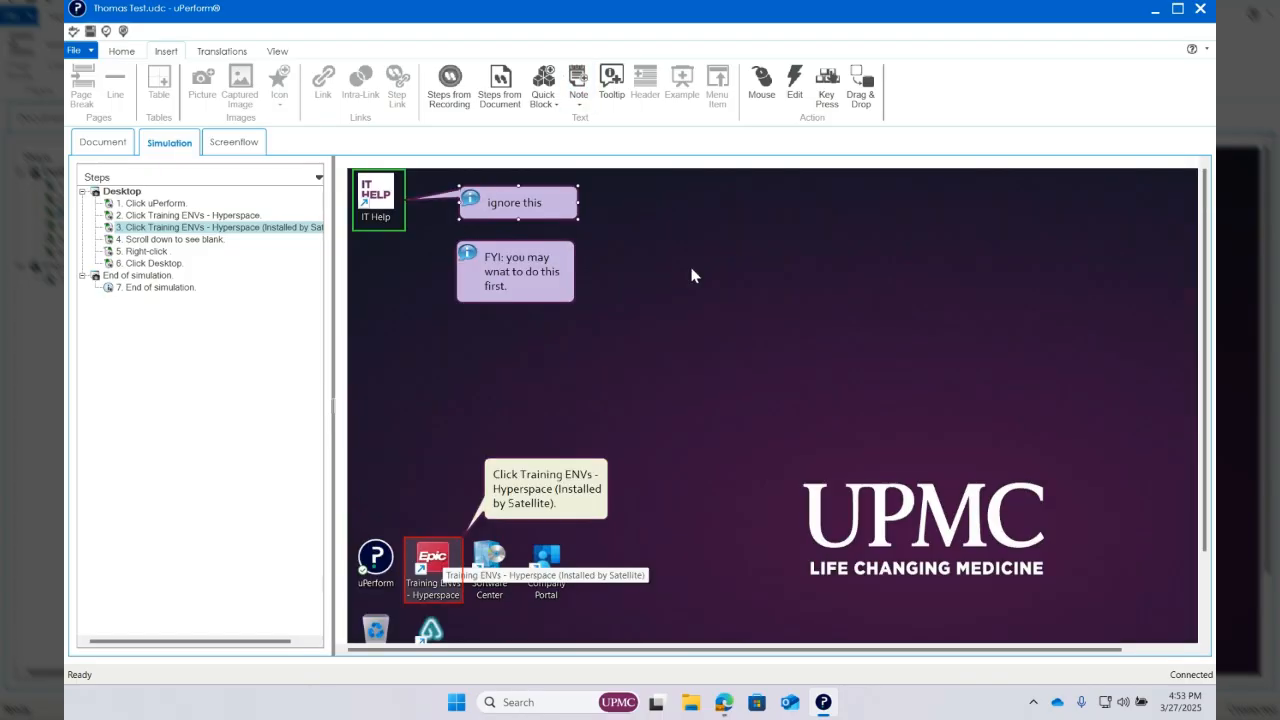
{"action": "left_click", "coordinate": [581, 104]}
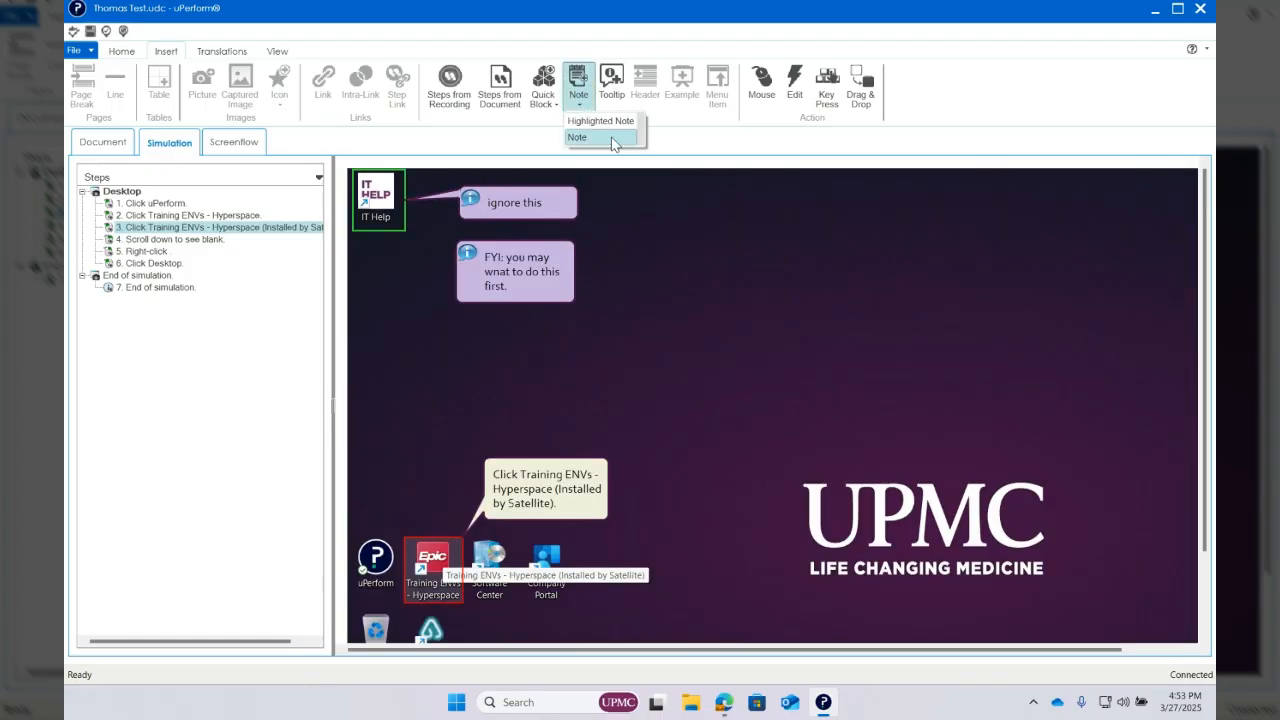
{"action": "left_click", "coordinate": [534, 220]}
{"action": "left_click", "coordinate": [419, 194]}
{"action": "left_click_drag", "start_coordinate": [419, 194], "coordinate": [395, 176]}
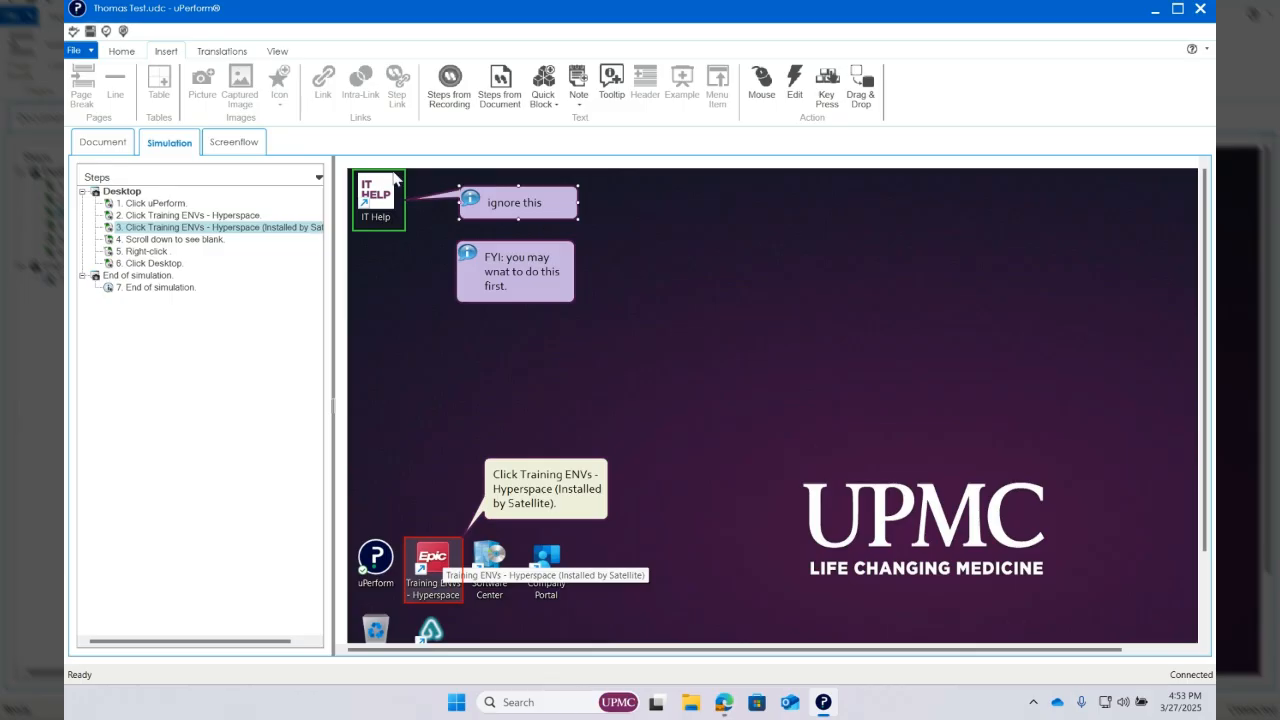
{"action": "left_click", "coordinate": [525, 201]}
{"action": "double_click", "coordinate": [525, 201]}
{"action": "left_click", "coordinate": [410, 182]}
{"action": "left_click", "coordinate": [558, 287]}
{"action": "left_click", "coordinate": [671, 298]}
Open the properties of the "FYI" note and review its callout format, icon choices and visibility options
{"action": "right_click", "coordinate": [530, 266]}
{"action": "left_click", "coordinate": [563, 326]}
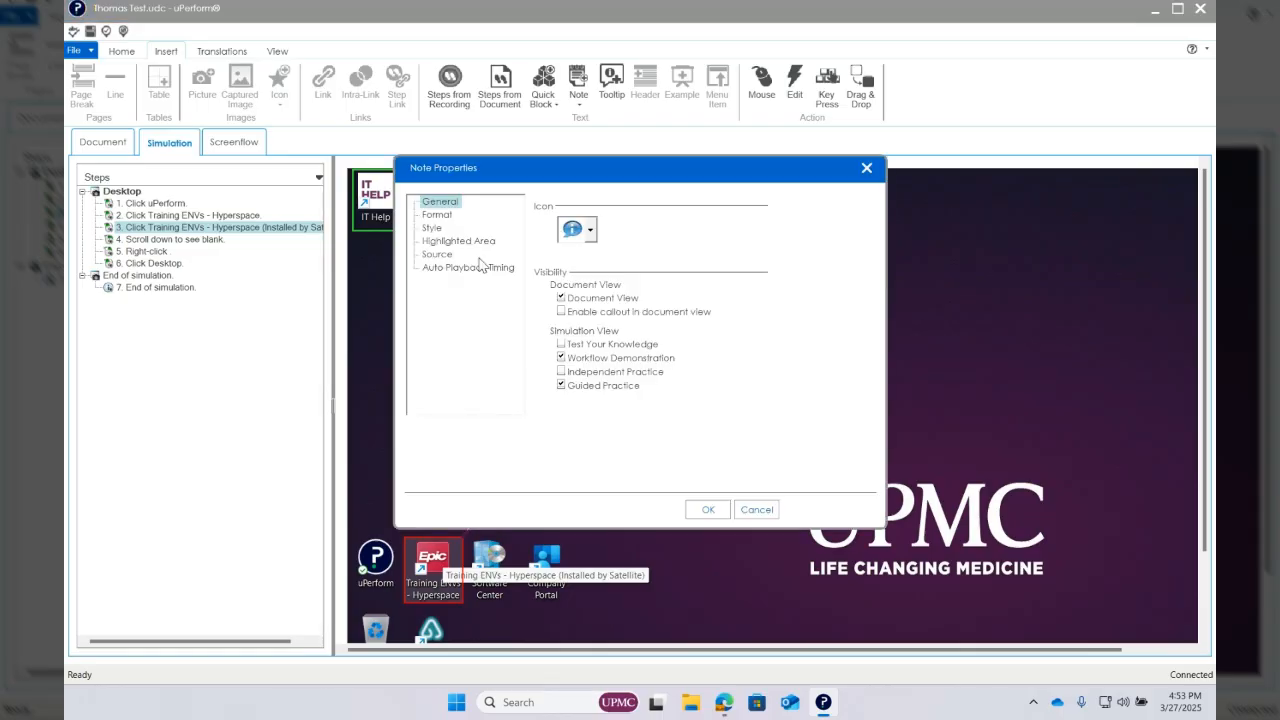
{"action": "left_click", "coordinate": [437, 215]}
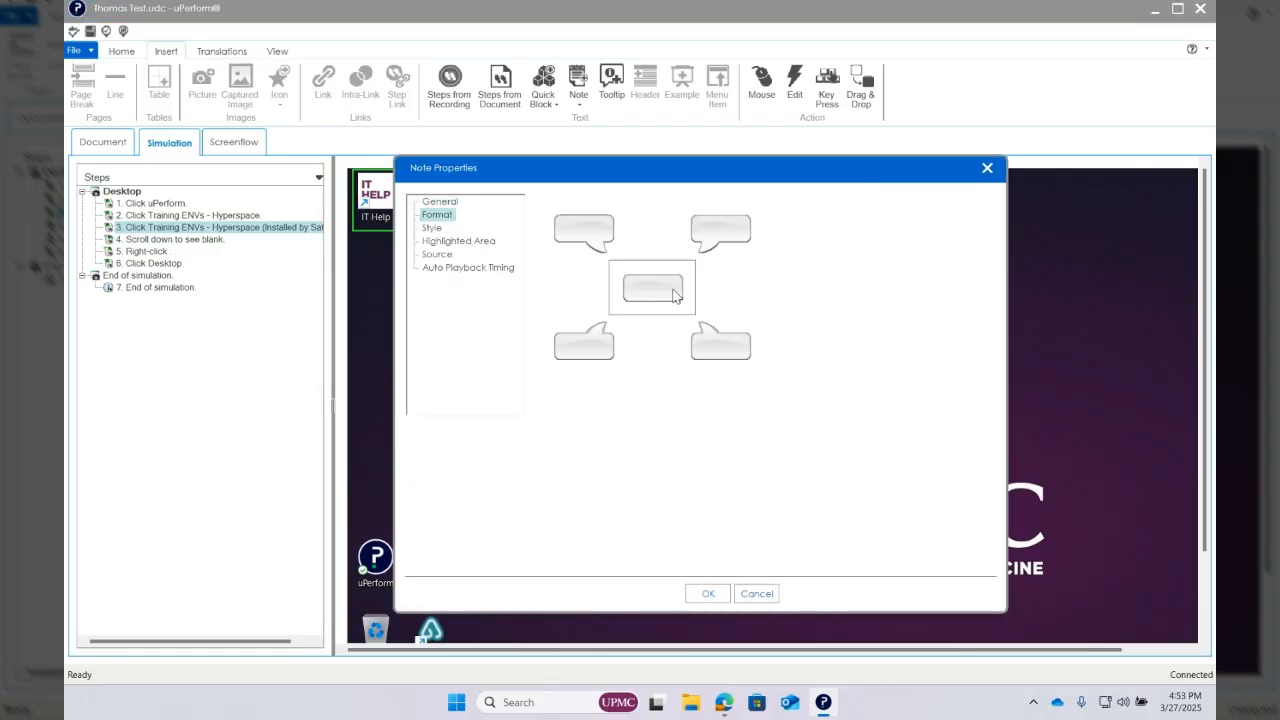
{"action": "left_click", "coordinate": [440, 202]}
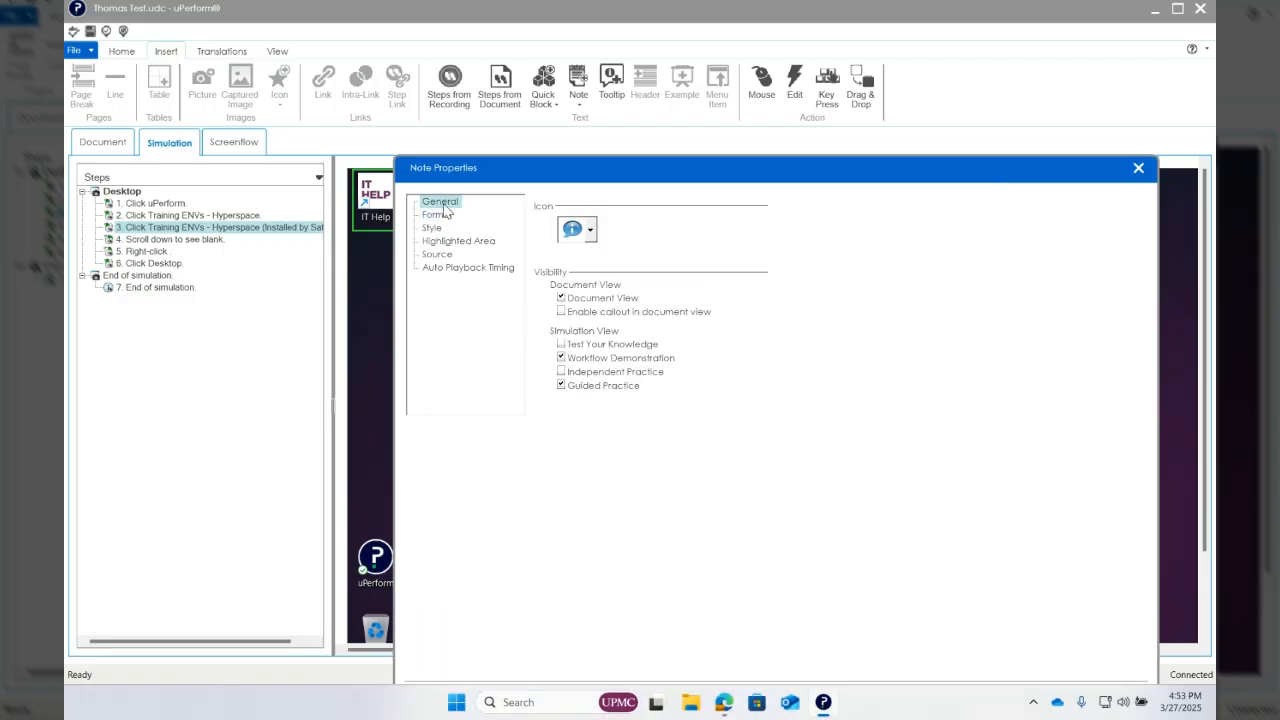
{"action": "left_click", "coordinate": [591, 231]}
{"action": "left_click", "coordinate": [591, 231]}
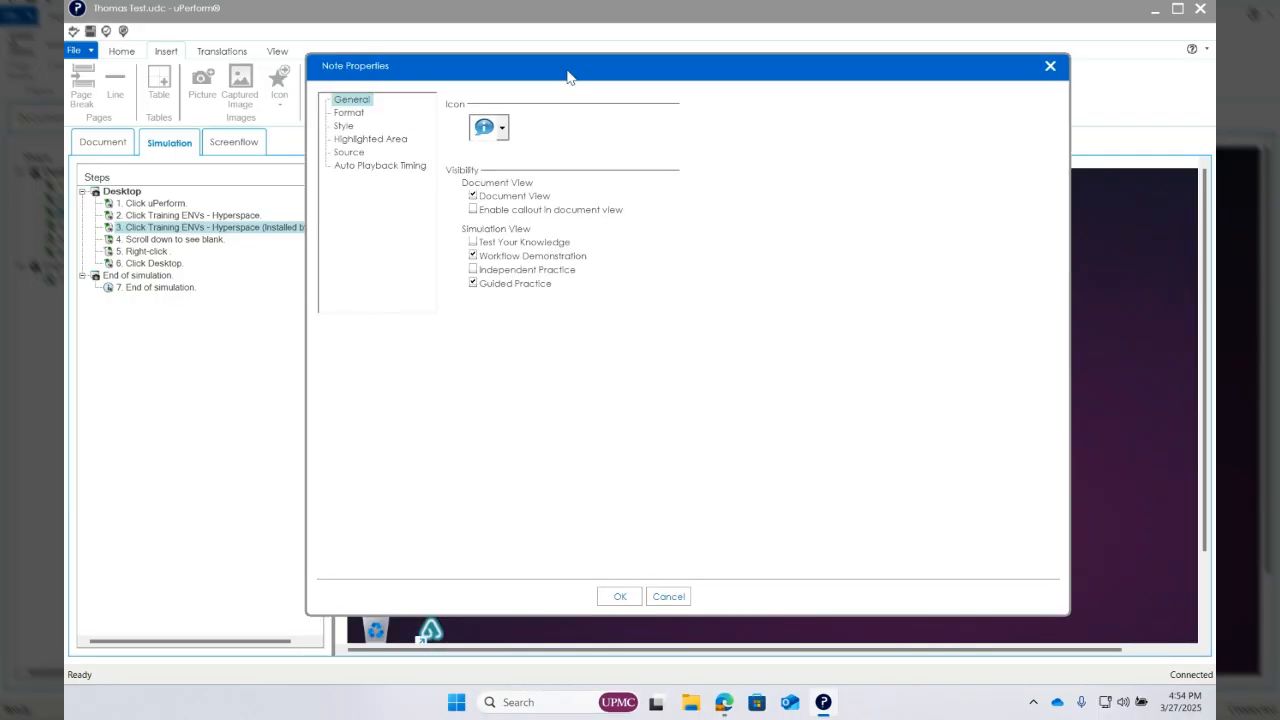
Review the "FYI" note's style, highlighted area, source and auto playback timing settings, and close its properties
{"action": "left_click", "coordinate": [381, 150]}
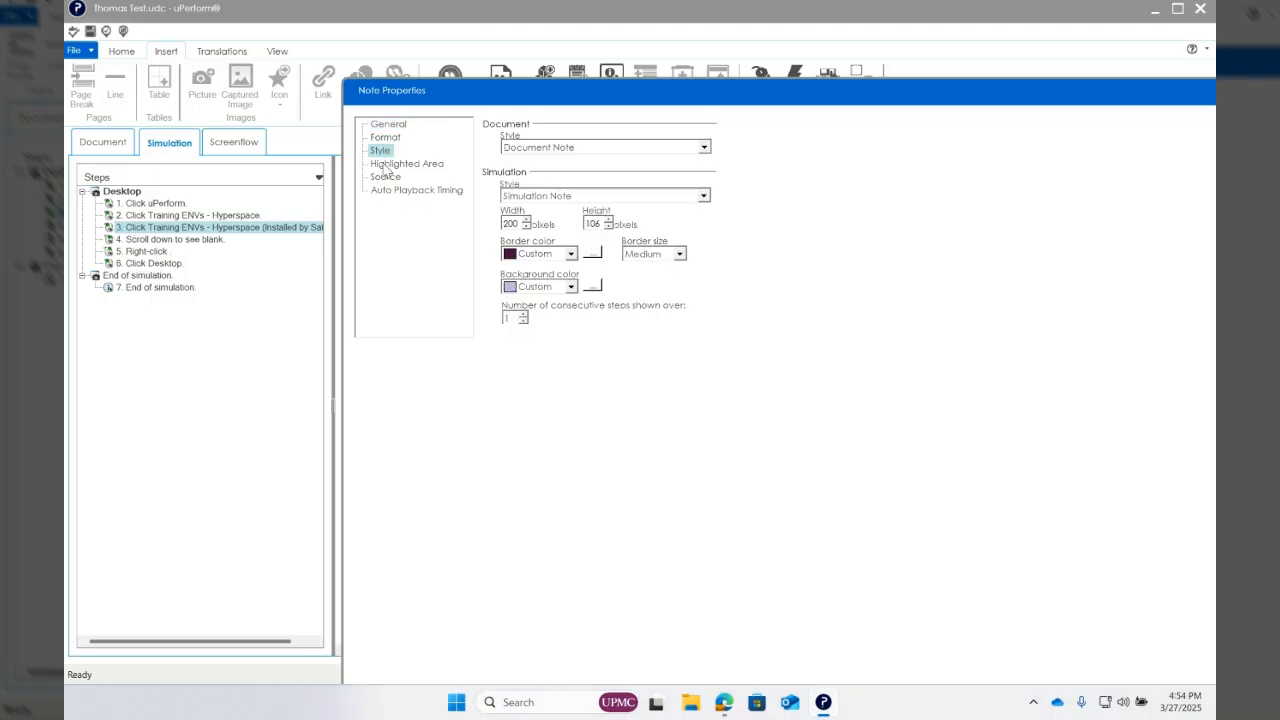
{"action": "left_click", "coordinate": [386, 164]}
{"action": "left_click", "coordinate": [381, 151]}
{"action": "left_click", "coordinate": [386, 164]}
{"action": "left_click", "coordinate": [384, 178]}
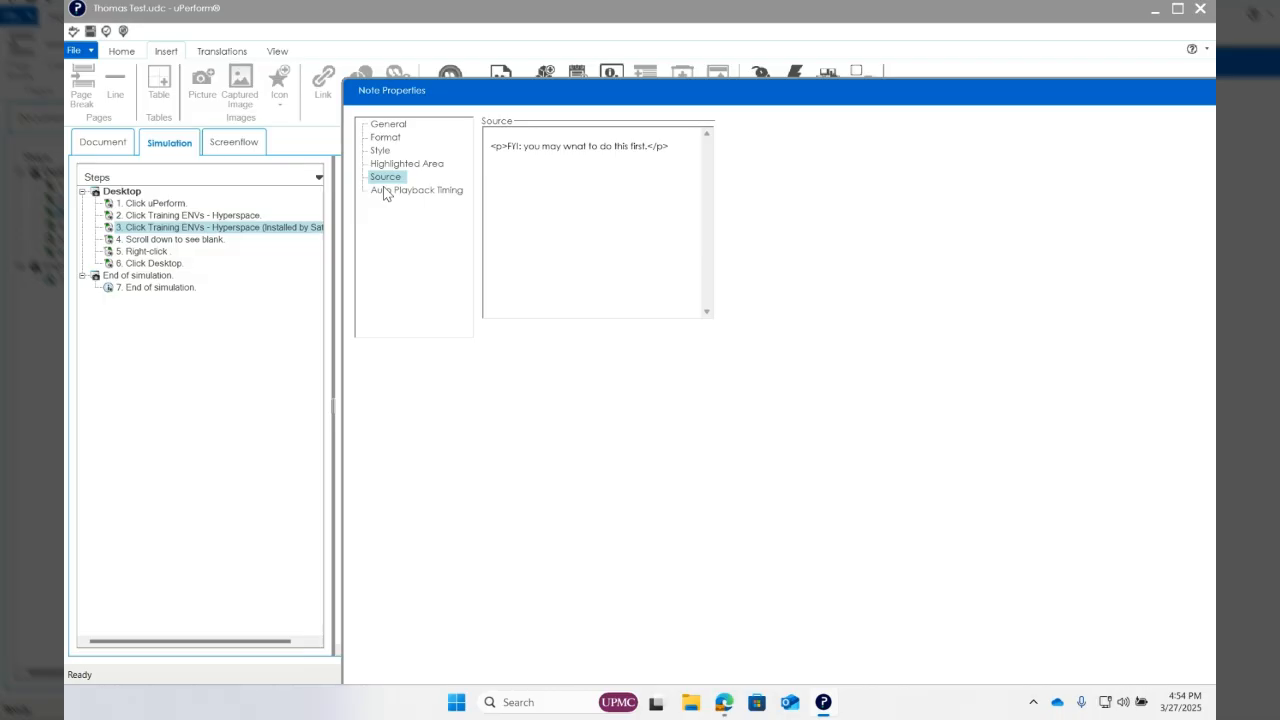
{"action": "left_click", "coordinate": [386, 191]}
{"action": "left_click_drag", "start_coordinate": [474, 96], "coordinate": [96, 149]}
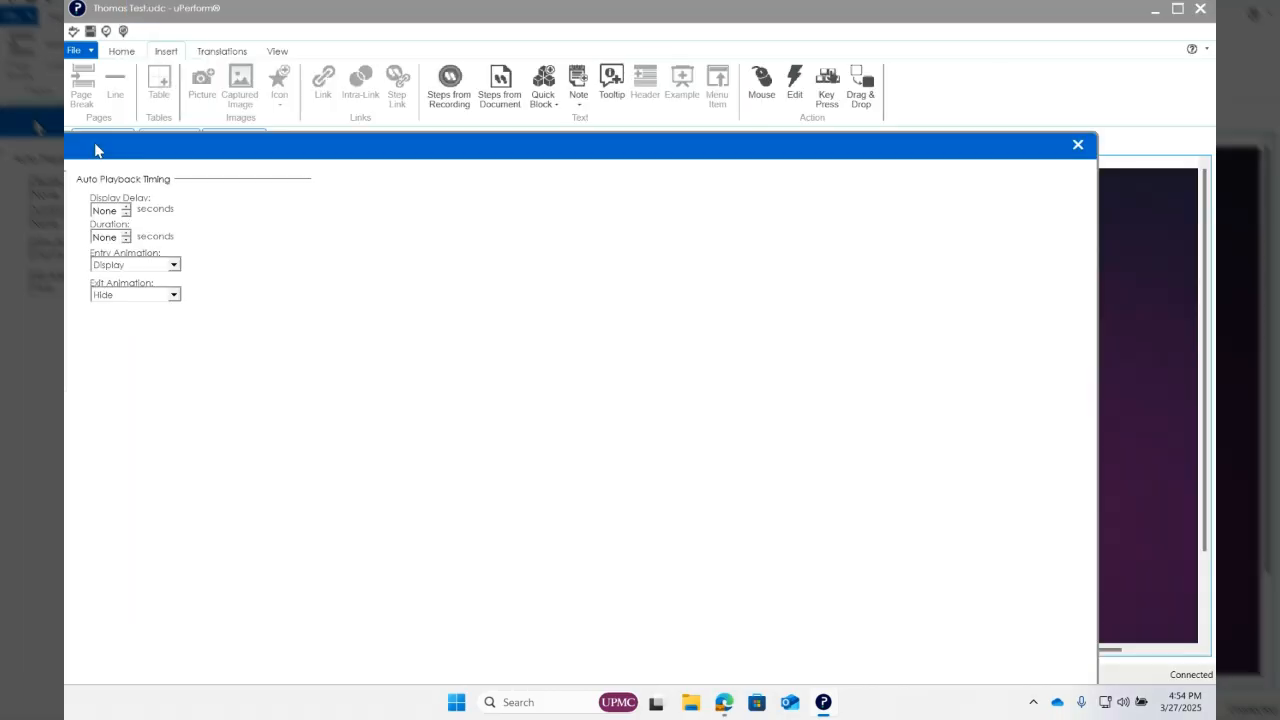
{"action": "left_click", "coordinate": [1077, 146]}
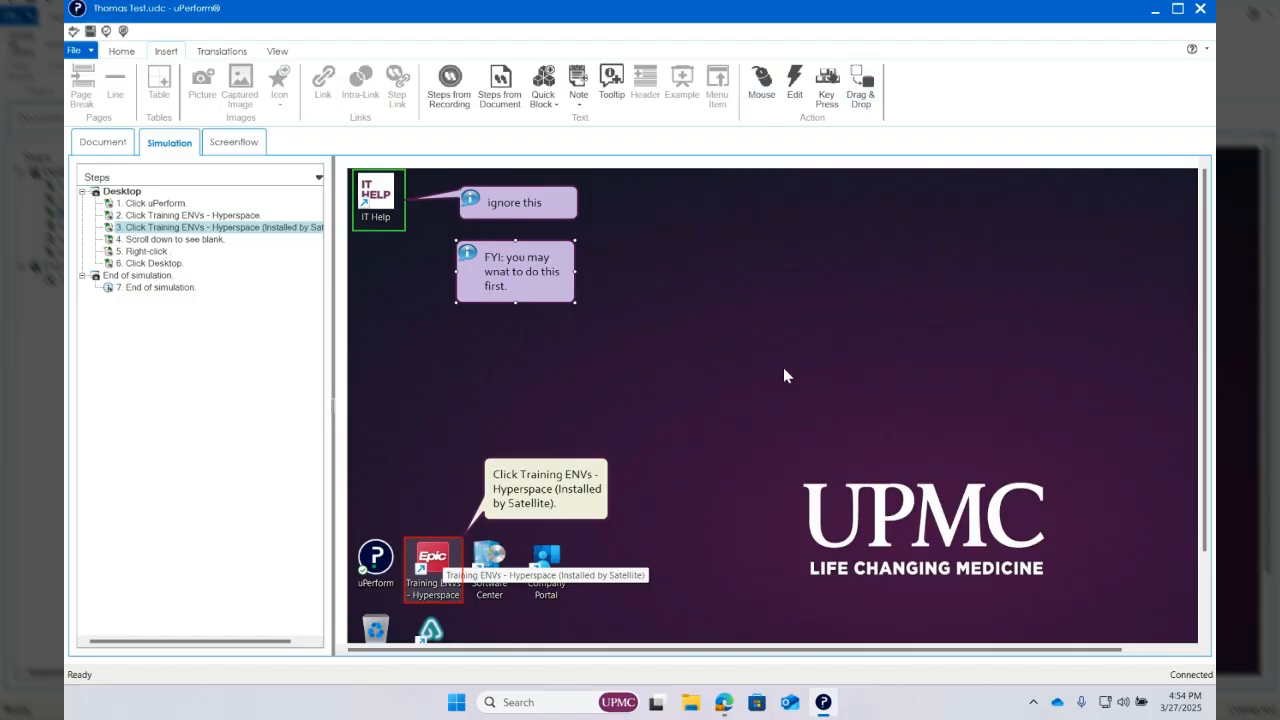
Duplicate the first simulation step, "Click uPerform.", directly after itself and select the copy
{"action": "left_click", "coordinate": [136, 204]}
{"action": "scroll", "coordinate": [691, 289], "scroll_direction": "down", "scroll_amount": 2}
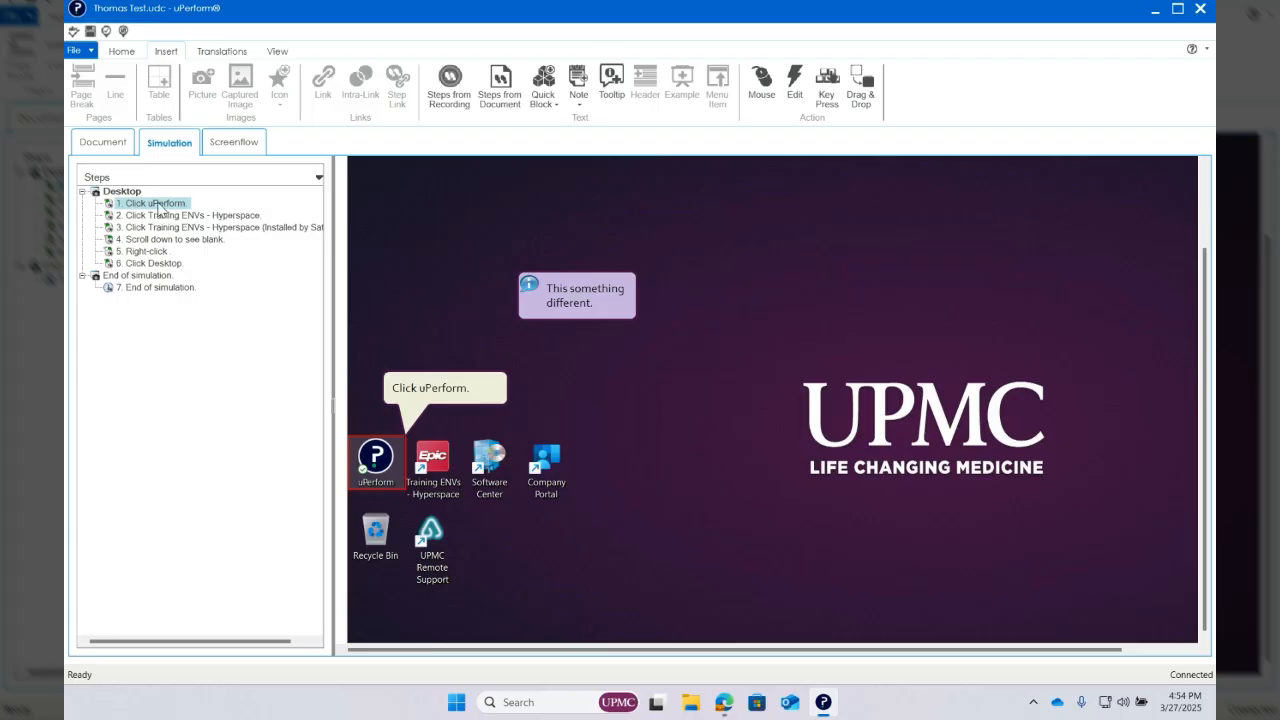
{"action": "key", "text": "ctrl+v"}
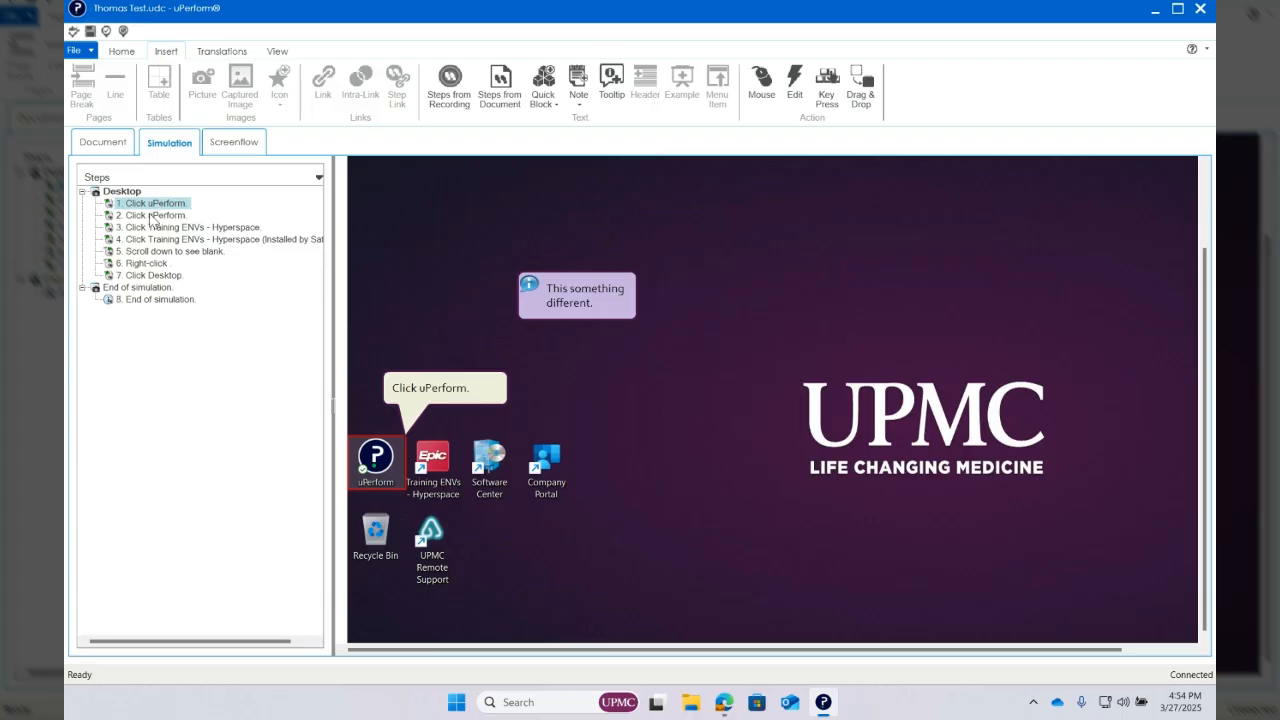
{"action": "left_click", "coordinate": [152, 215]}
{"action": "left_click", "coordinate": [152, 204]}
{"action": "left_click", "coordinate": [150, 215]}
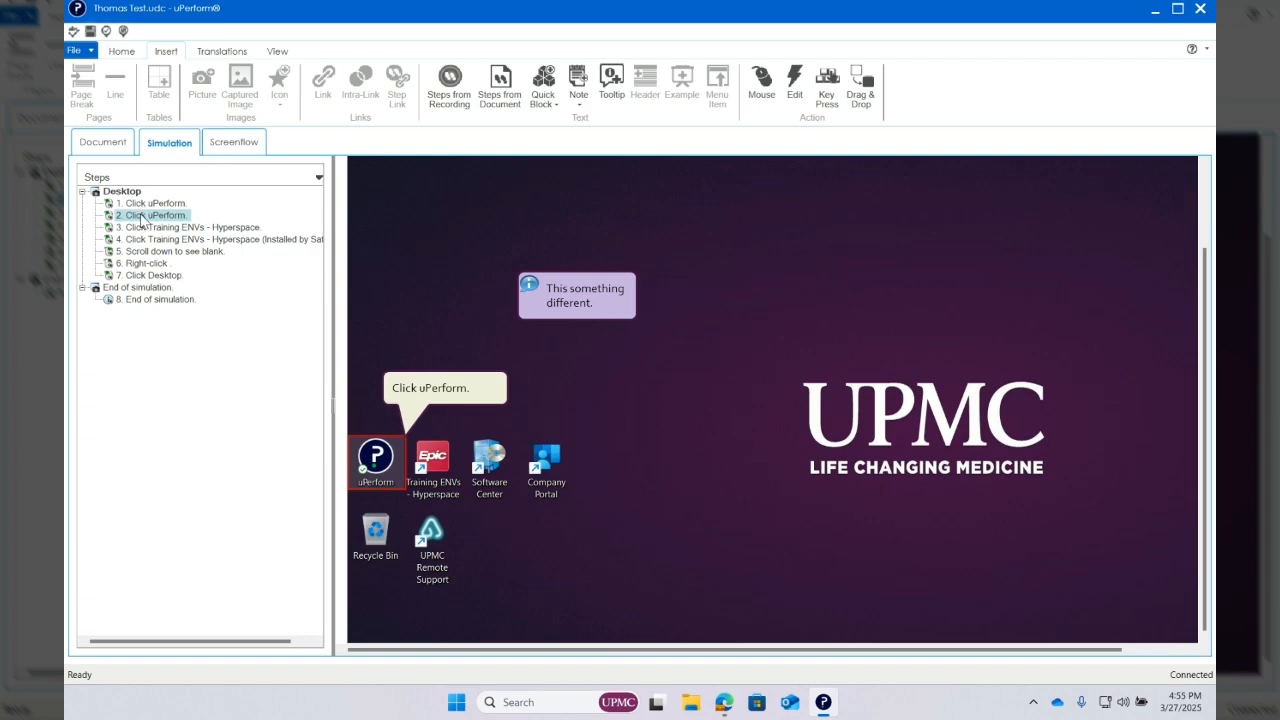
{"action": "left_click", "coordinate": [153, 203]}
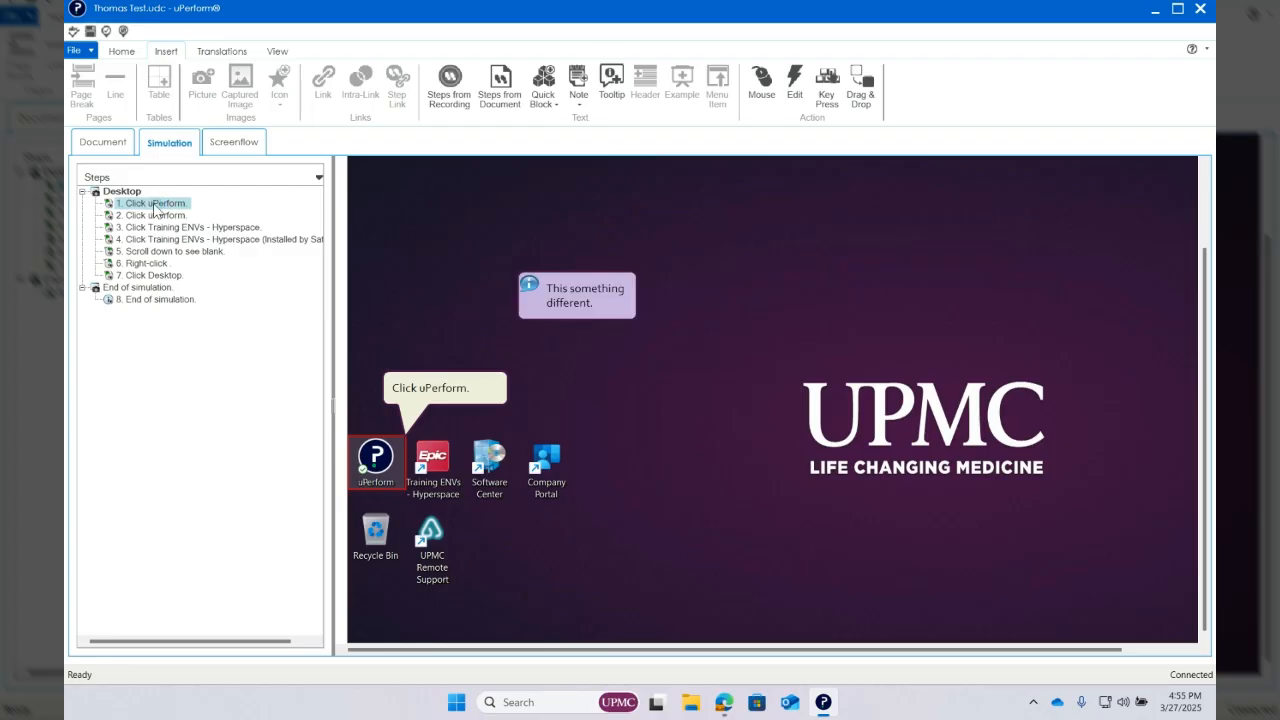
{"action": "left_click", "coordinate": [155, 214]}
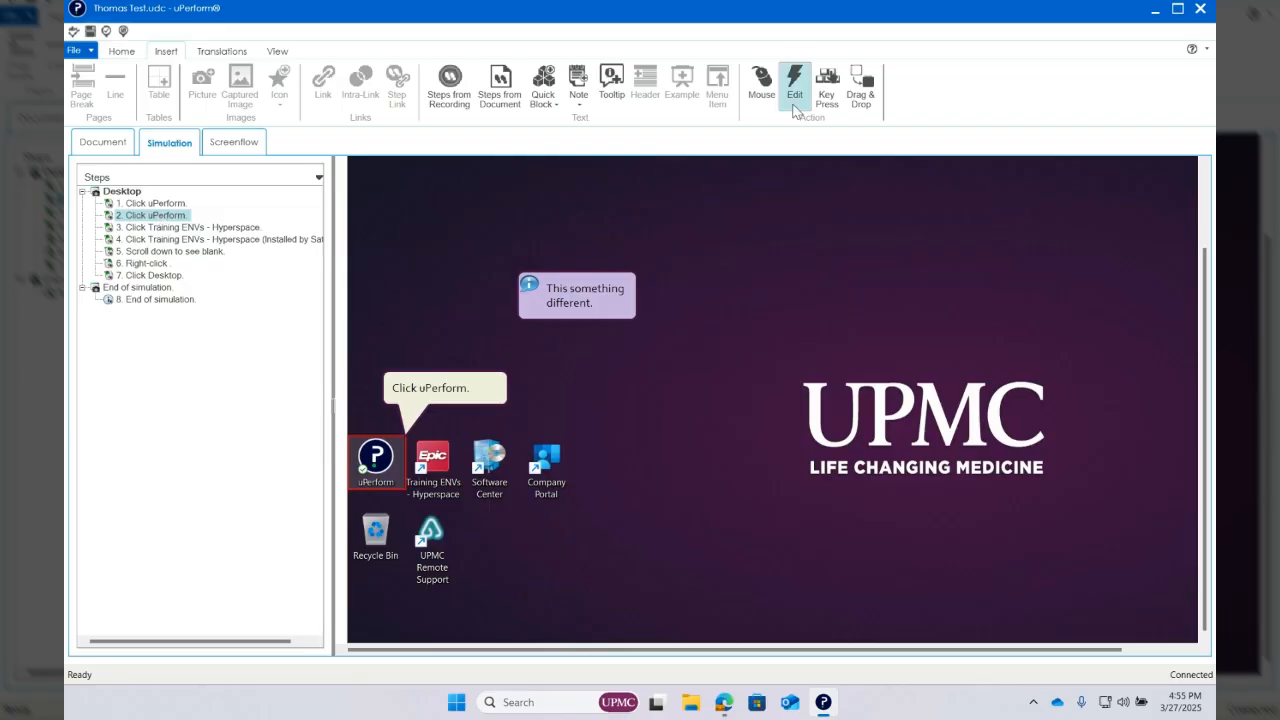
Check the mouse action settings without applying them, and add an edit action with entry type Exact text and example text "this" to the copied step
{"action": "left_click", "coordinate": [759, 90]}
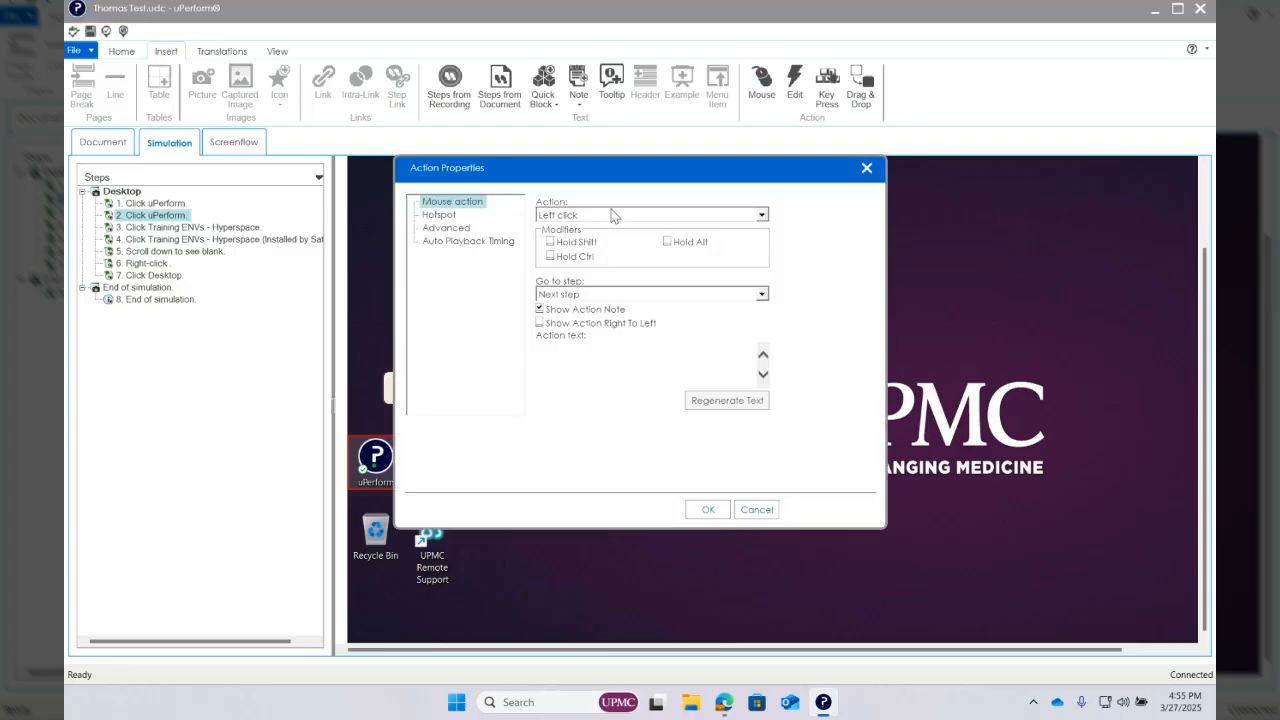
{"action": "left_click", "coordinate": [757, 509]}
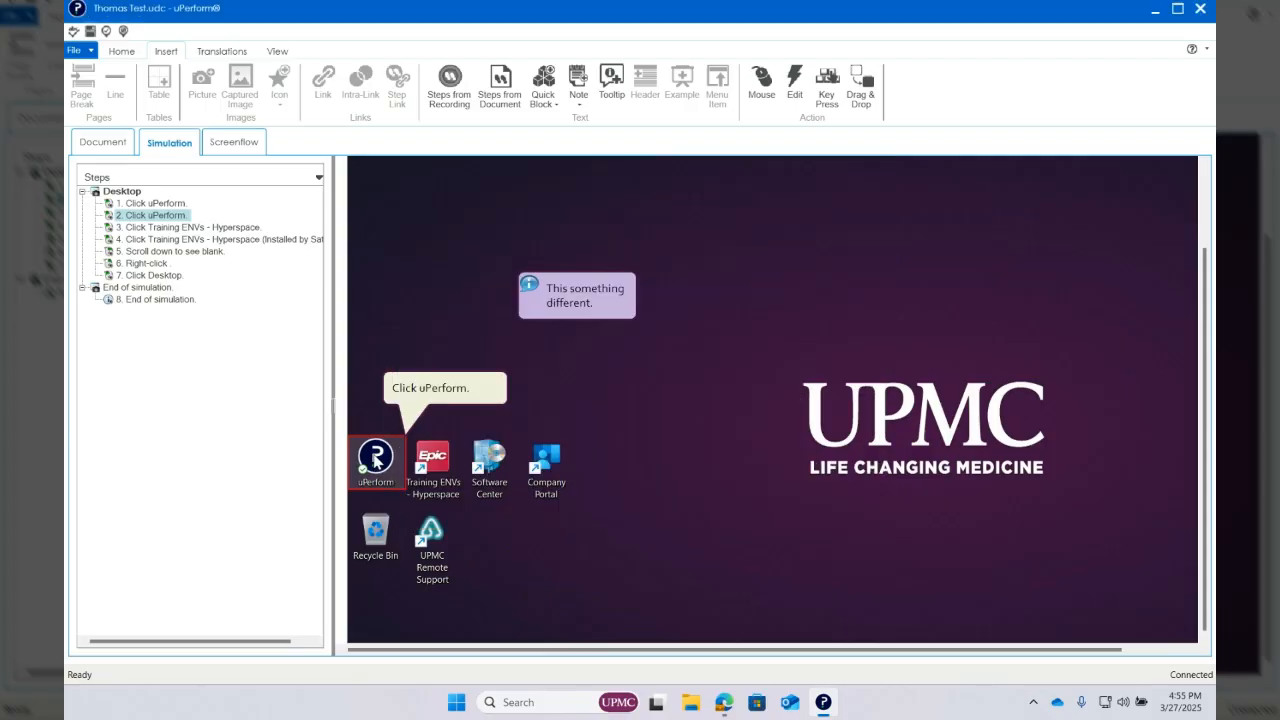
{"action": "left_click", "coordinate": [790, 93]}
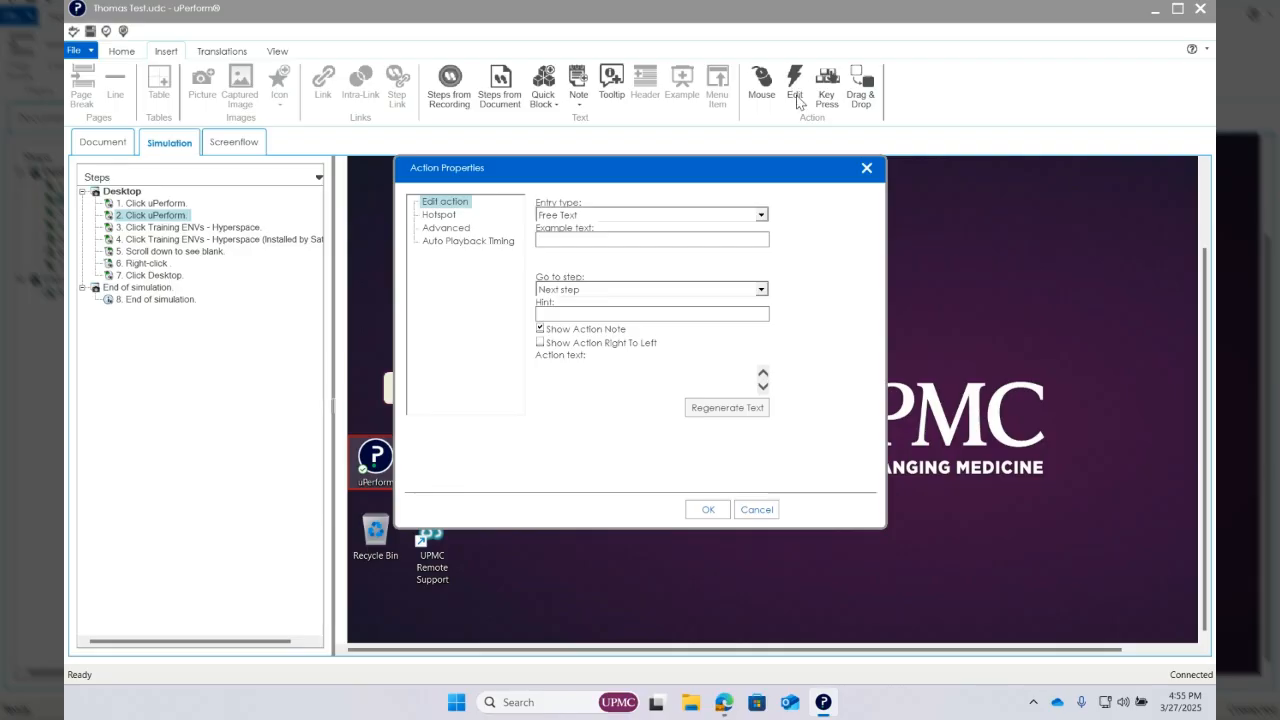
{"action": "left_click", "coordinate": [614, 213]}
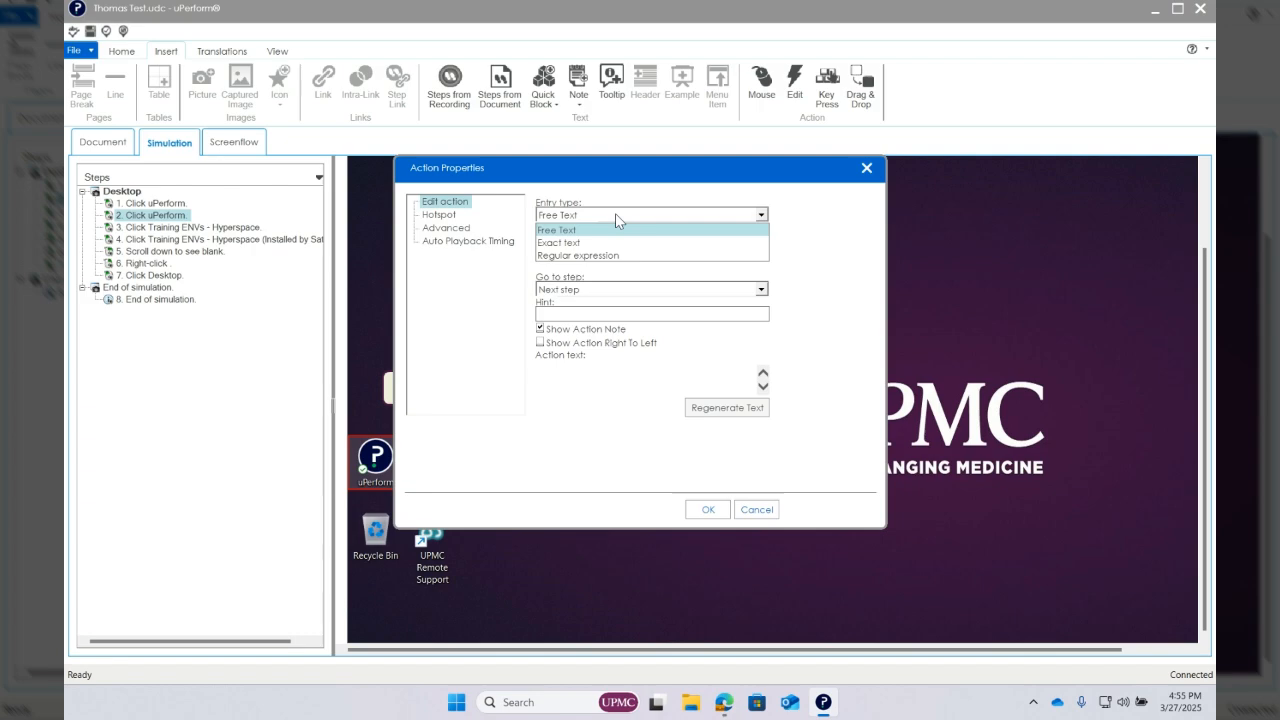
{"action": "left_click", "coordinate": [610, 243]}
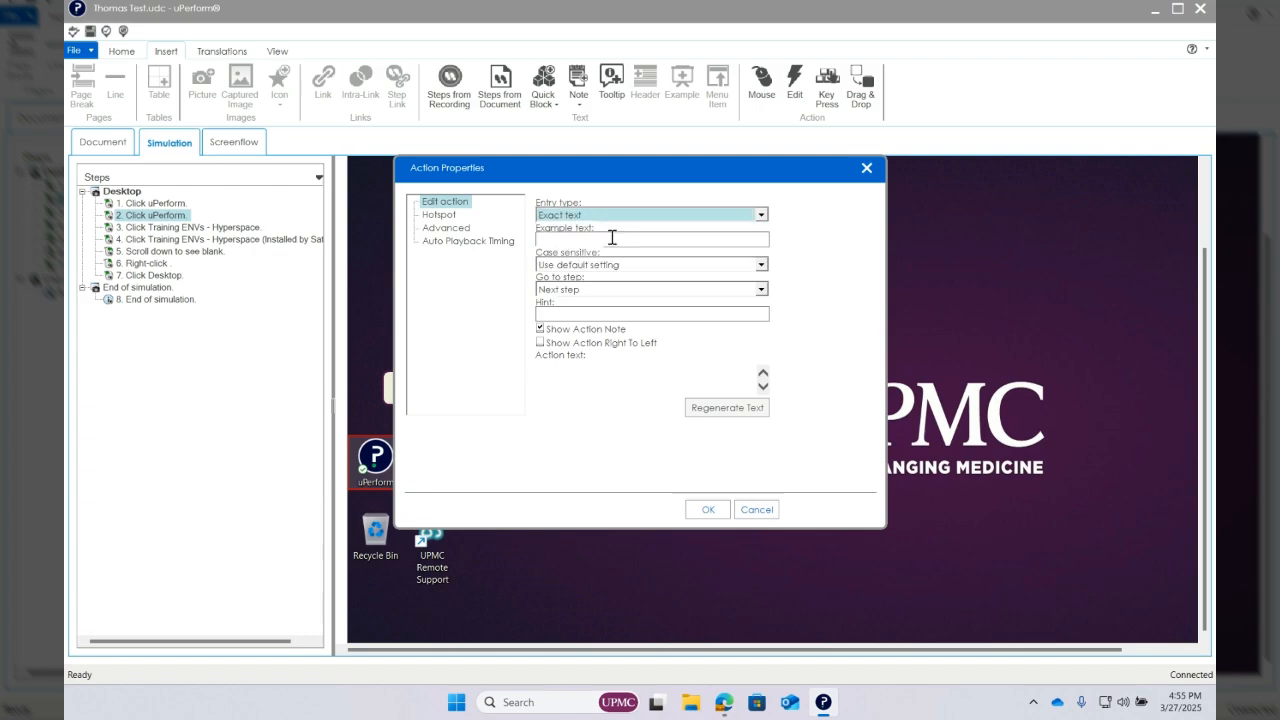
{"action": "left_click", "coordinate": [612, 237]}
{"action": "type", "text": "this"}
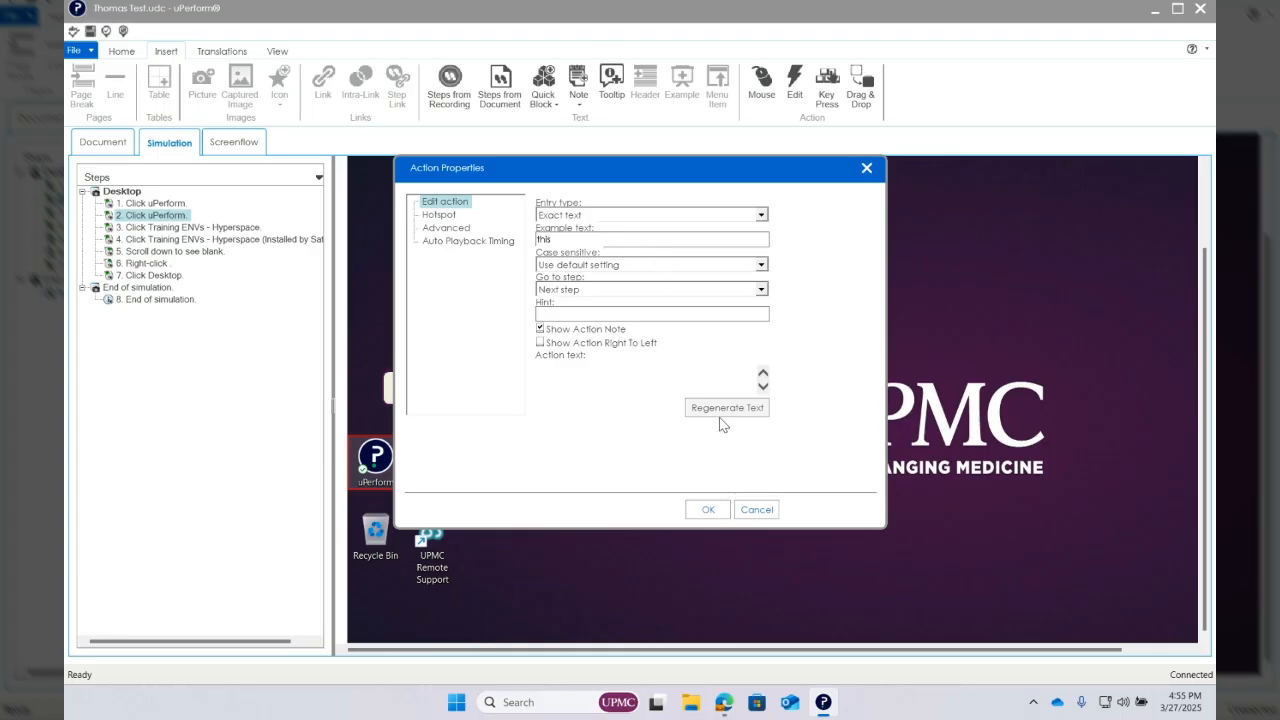
{"action": "left_click", "coordinate": [710, 510]}
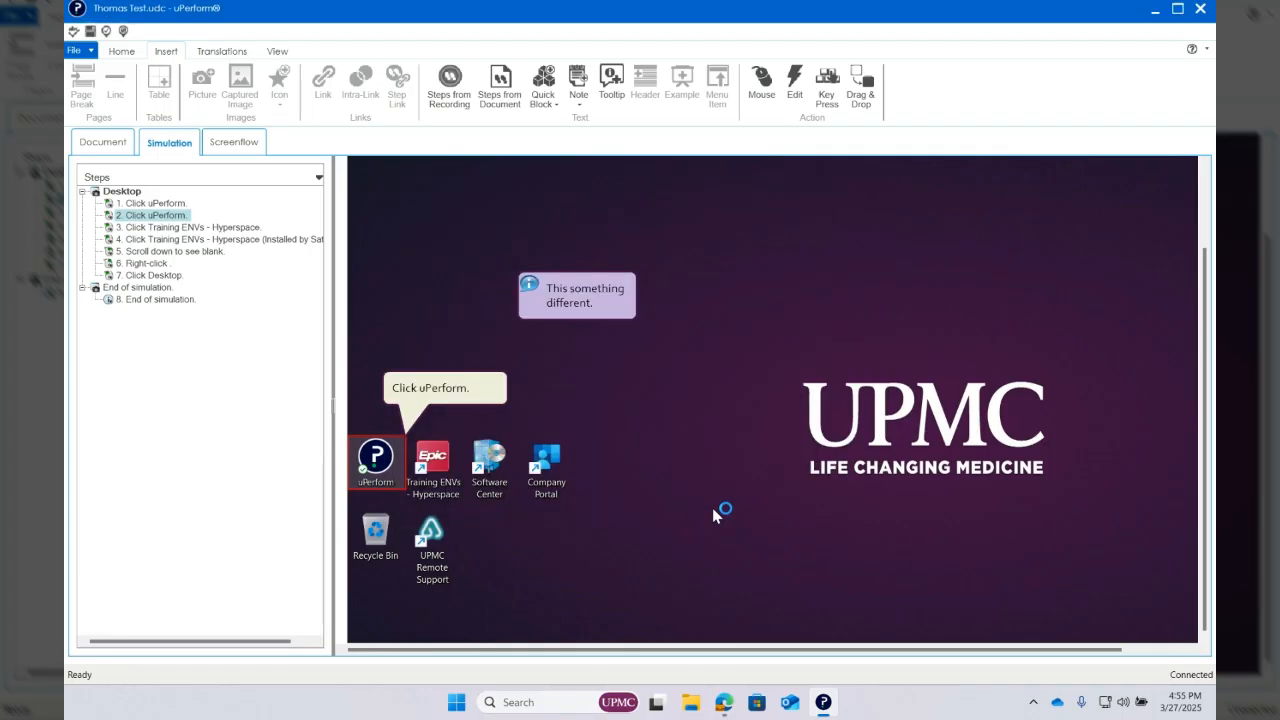
Place the edit action's hotspot as a wide rectangle in the upper middle of the screenshot, with its callout just above its left corner
{"action": "left_click_drag", "start_coordinate": [377, 184], "coordinate": [793, 279]}
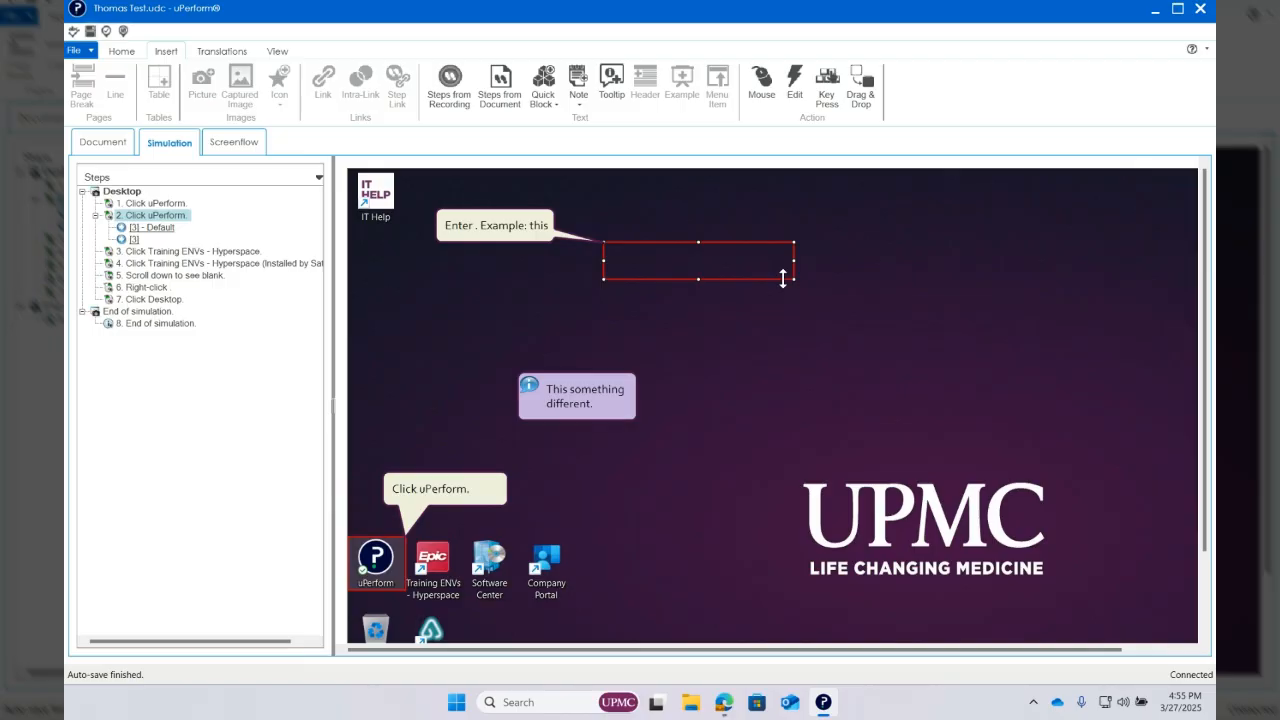
{"action": "left_click", "coordinate": [636, 247]}
{"action": "left_click", "coordinate": [623, 258]}
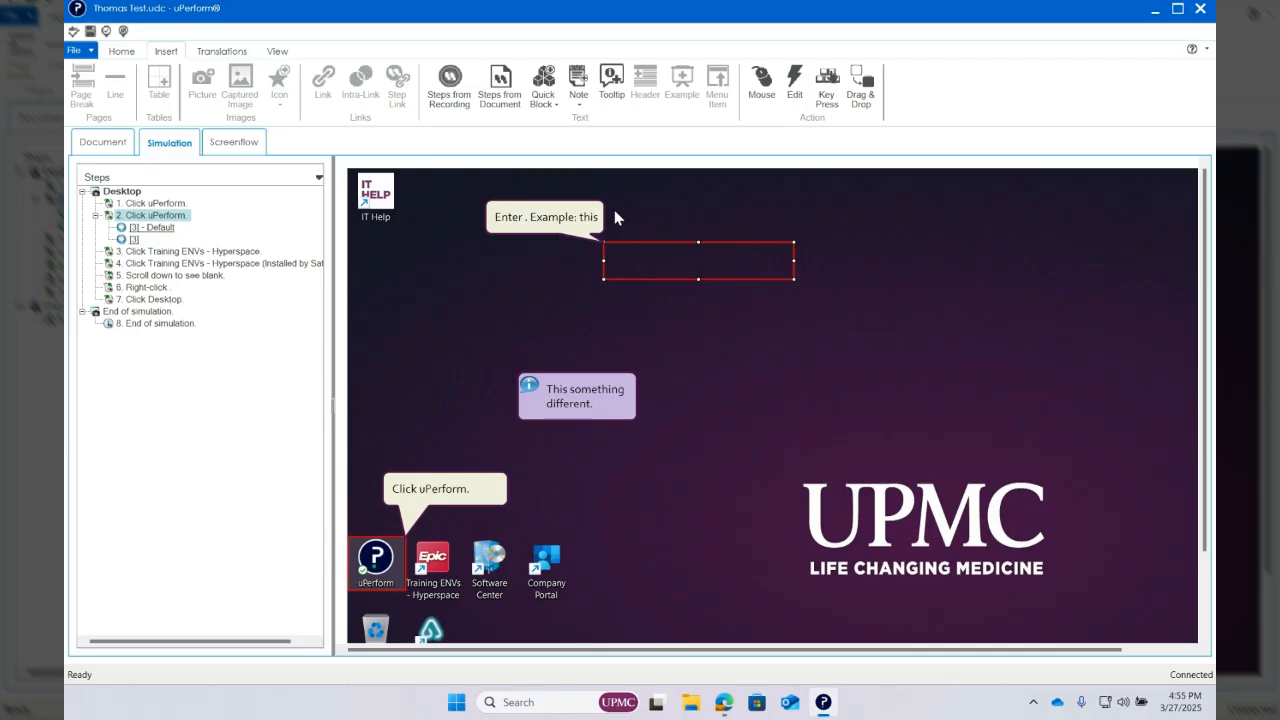
Replace the edit action's callout text with: Enter "this"
{"action": "left_click", "coordinate": [530, 222]}
{"action": "double_click", "coordinate": [530, 222]}
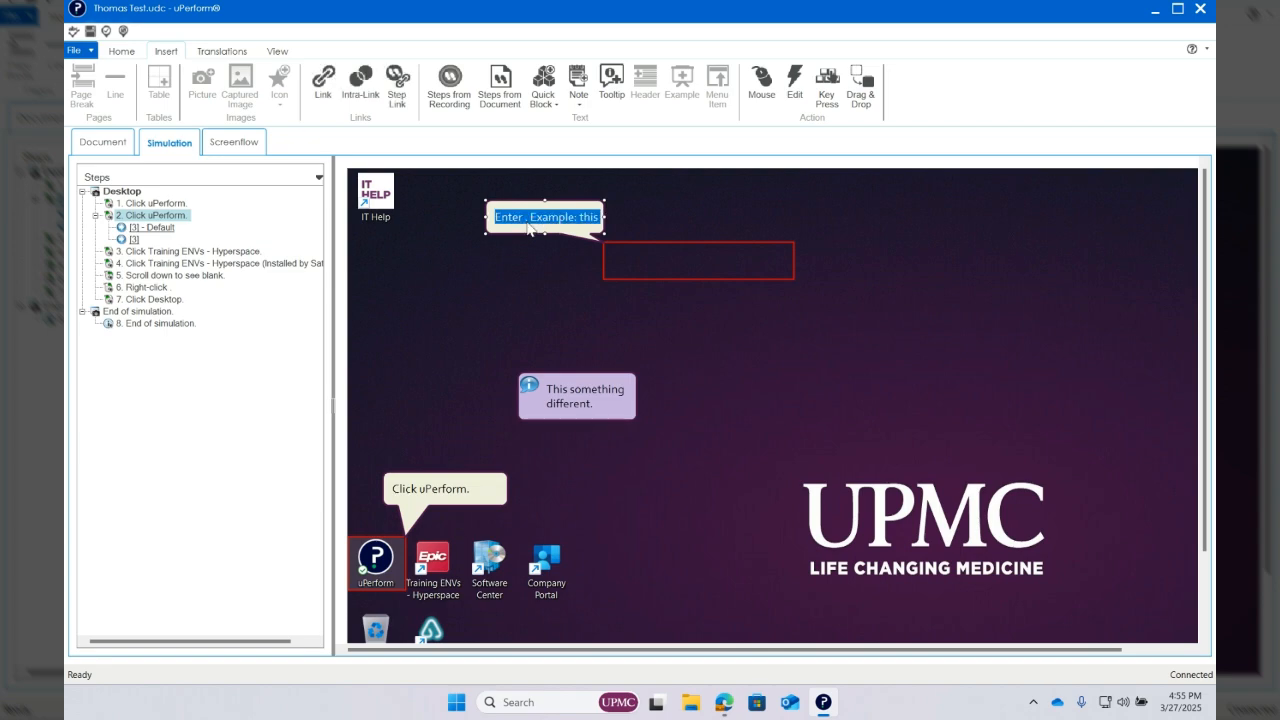
{"action": "type", "text": "Ent4e"}
{"action": "key", "text": "BackSpace"}
{"action": "key", "text": "BackSpace"}
{"action": "type", "text": "er \"This\""}
{"action": "key", "text": "BackSpace"}
{"action": "key", "text": "BackSpace"}
{"action": "key", "text": "BackSpace"}
{"action": "key", "text": "BackSpace"}
{"action": "key", "text": "BackSpace"}
{"action": "type", "text": "this\""}
{"action": "left_click", "coordinate": [525, 257]}
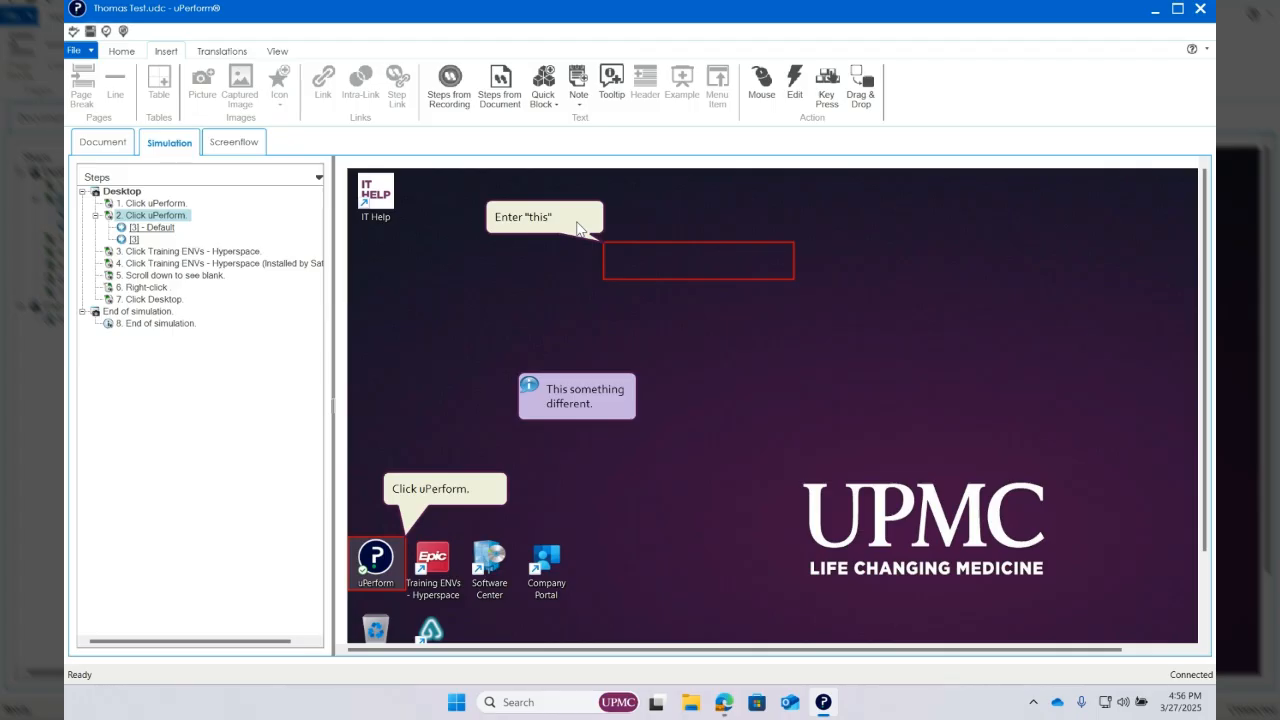
Delete the duplicated second "Click uPerform." step from the simulation
{"action": "left_click", "coordinate": [652, 258]}
{"action": "right_click", "coordinate": [176, 215]}
{"action": "left_click", "coordinate": [211, 262]}
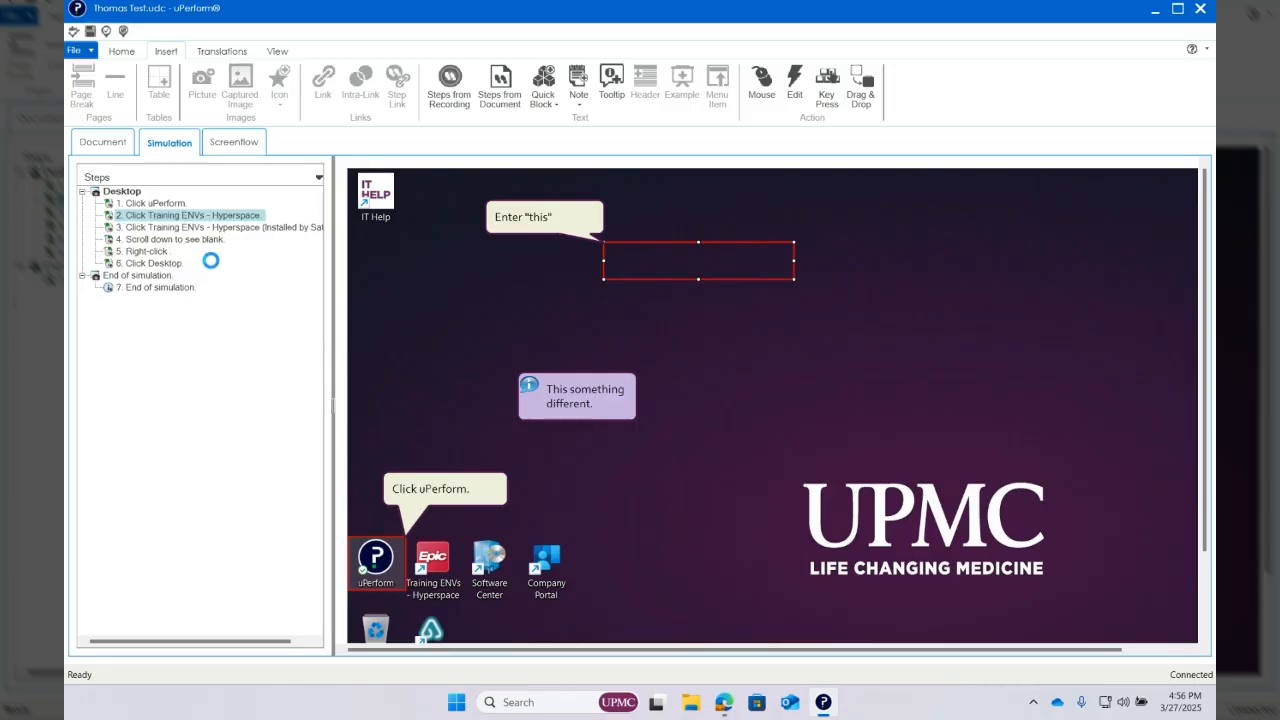
Review the key choices for a new key press action on the first "Click uPerform." step without adding the action
{"action": "left_click", "coordinate": [182, 204]}
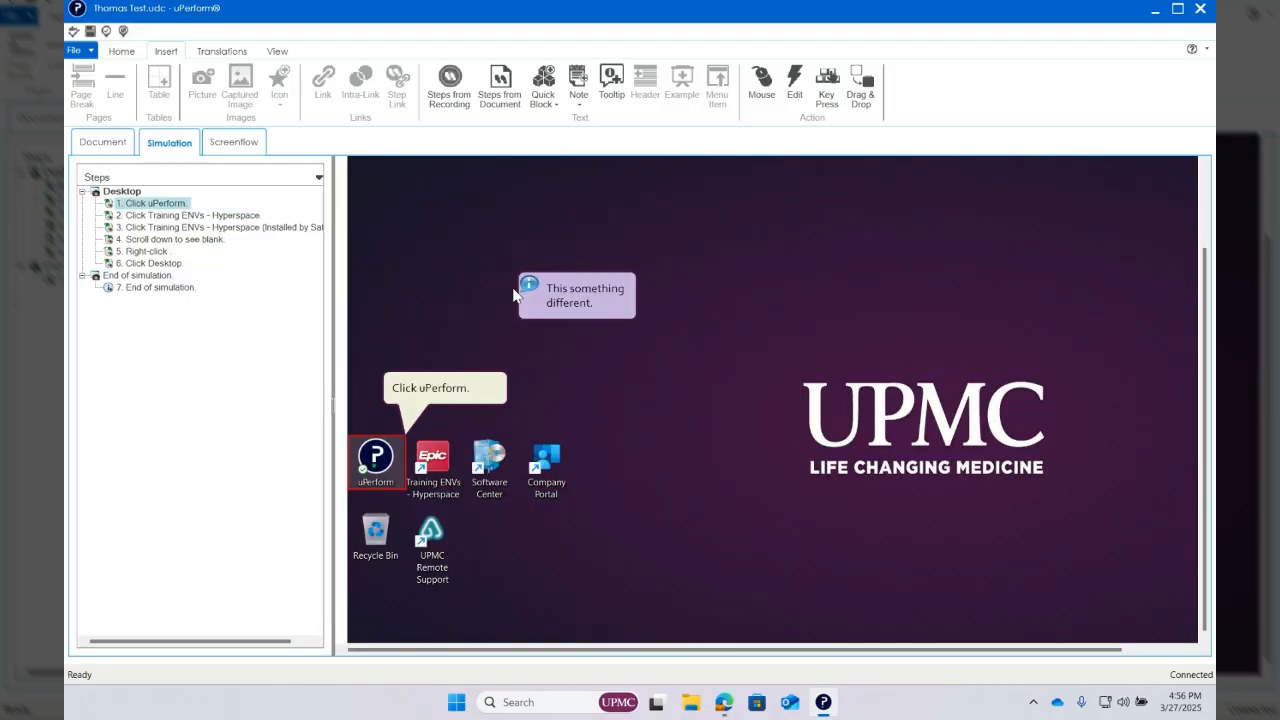
{"action": "left_click", "coordinate": [827, 97]}
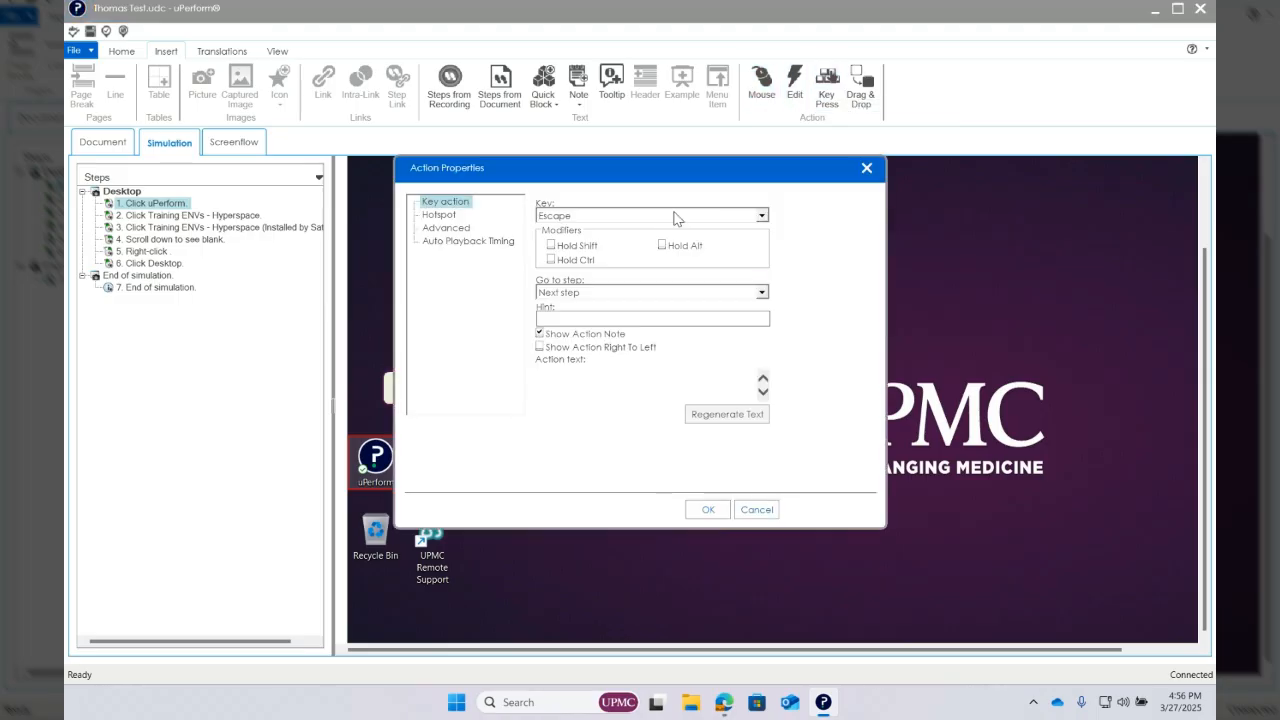
{"action": "left_click", "coordinate": [676, 218]}
{"action": "scroll", "coordinate": [670, 322], "scroll_direction": "down", "scroll_amount": 5}
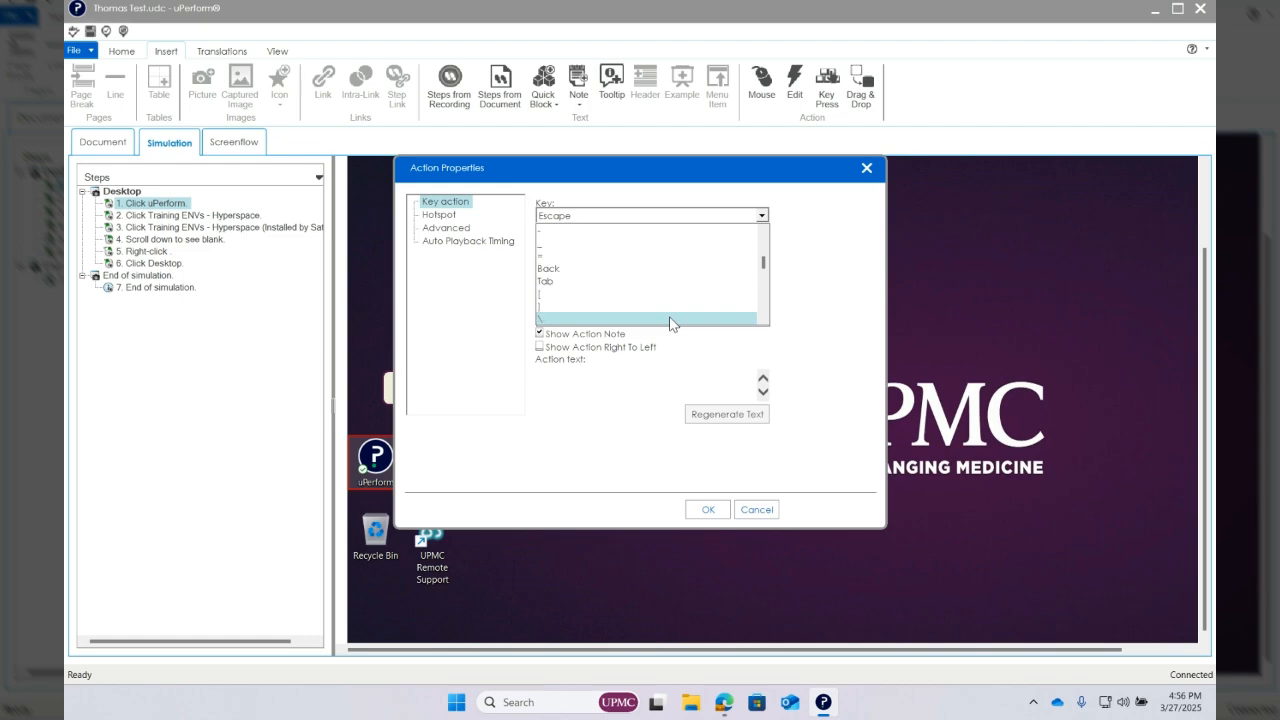
{"action": "scroll", "coordinate": [670, 322], "scroll_direction": "down", "scroll_amount": 3}
{"action": "scroll", "coordinate": [670, 322], "scroll_direction": "down", "scroll_amount": 3}
{"action": "key", "text": "e"}
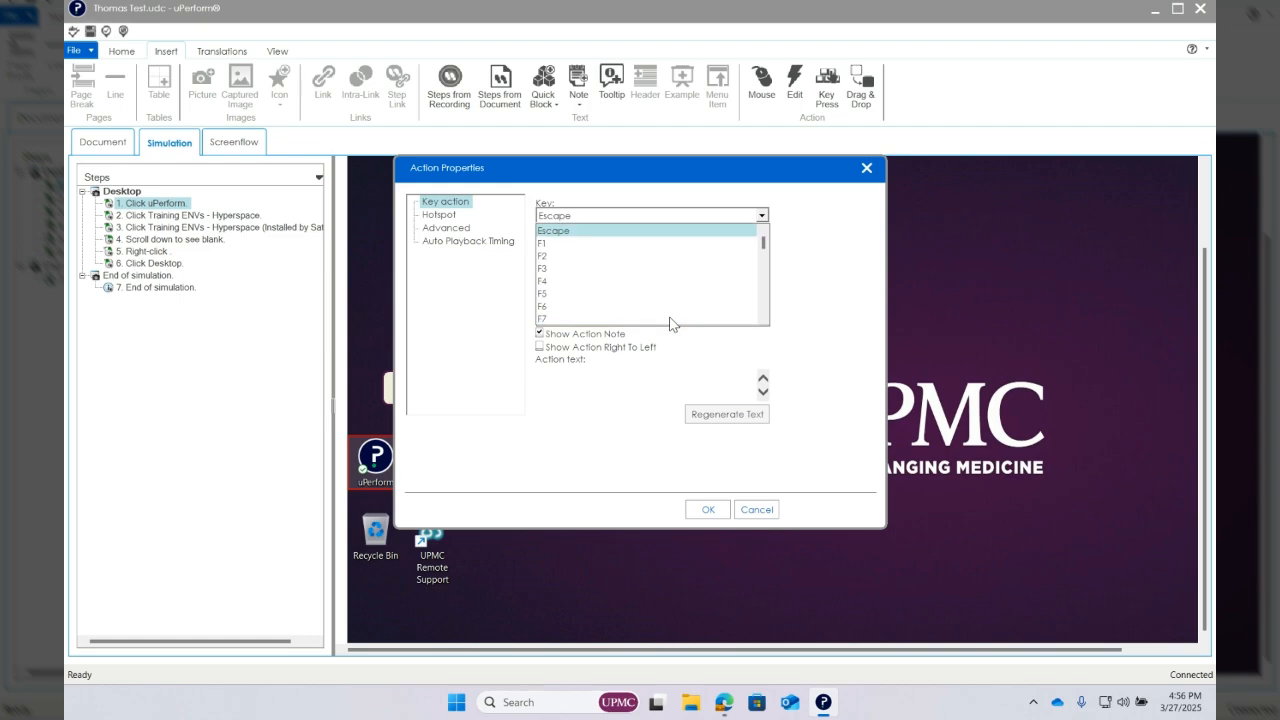
{"action": "scroll", "coordinate": [670, 322], "scroll_direction": "down", "scroll_amount": 5}
{"action": "scroll", "coordinate": [670, 322], "scroll_direction": "down", "scroll_amount": 3}
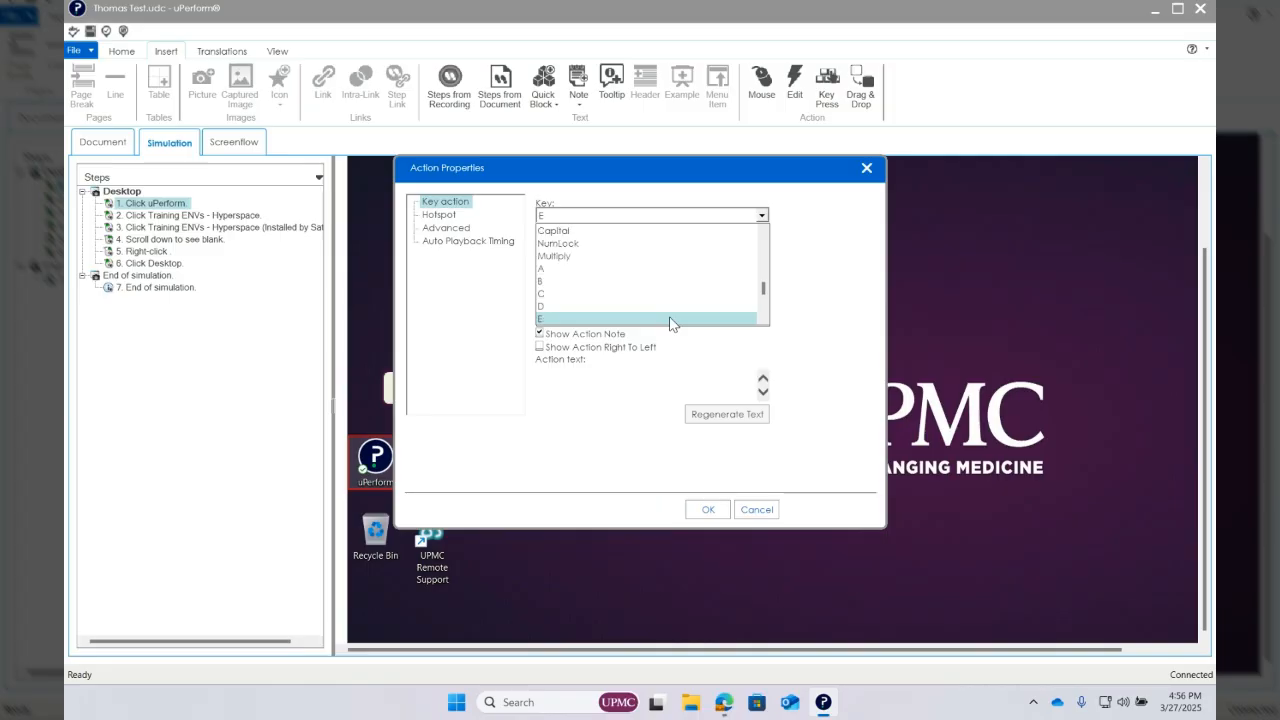
{"action": "key", "text": "c"}
{"action": "key", "text": "a"}
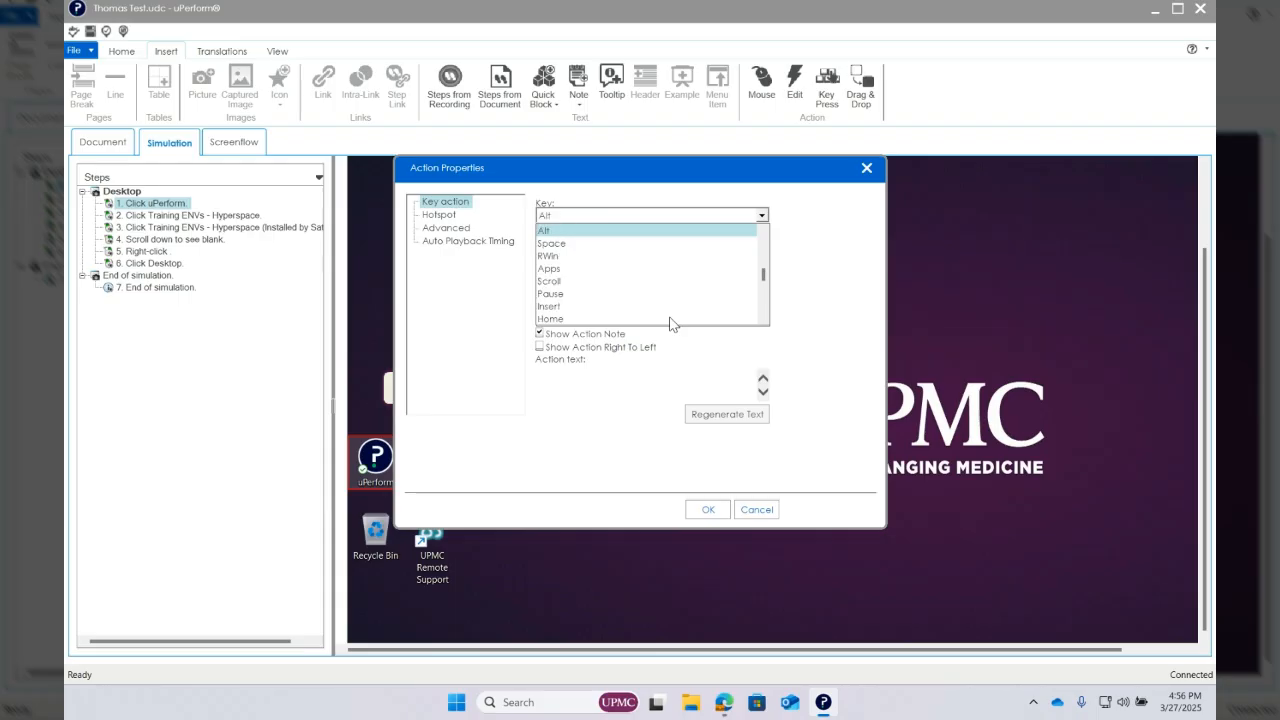
{"action": "left_click", "coordinate": [820, 219]}
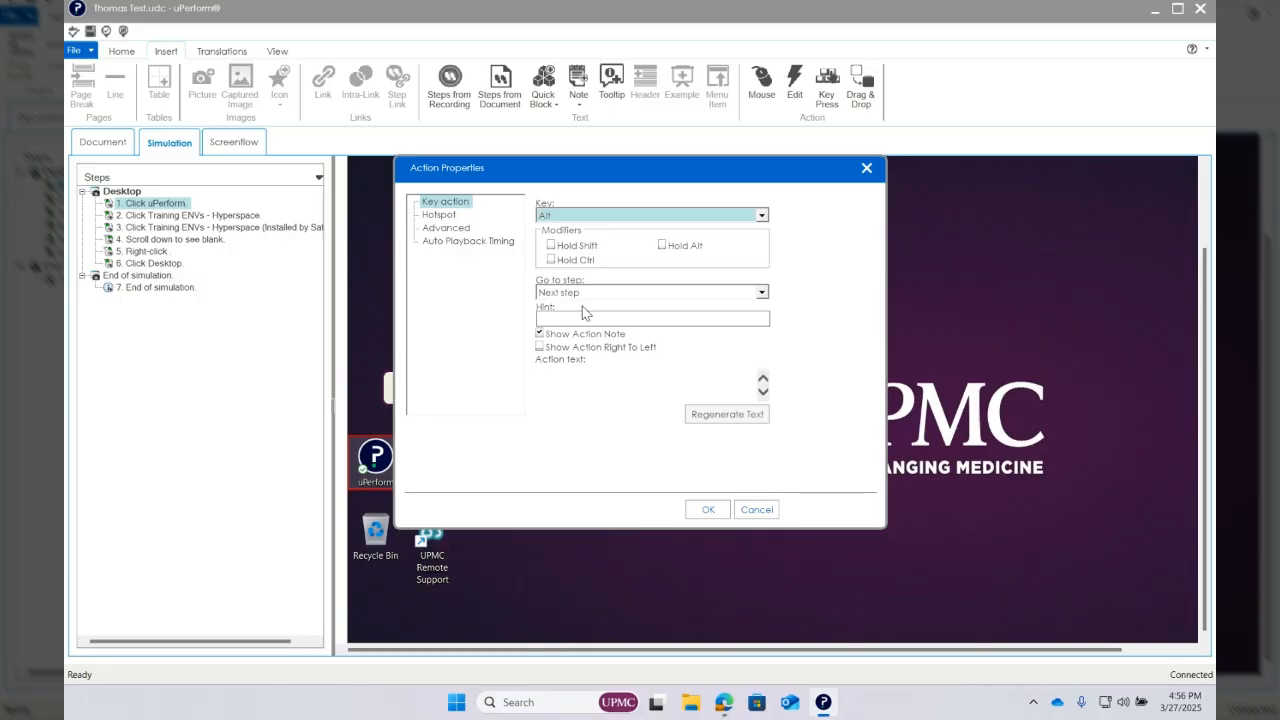
{"action": "left_click", "coordinate": [775, 515]}
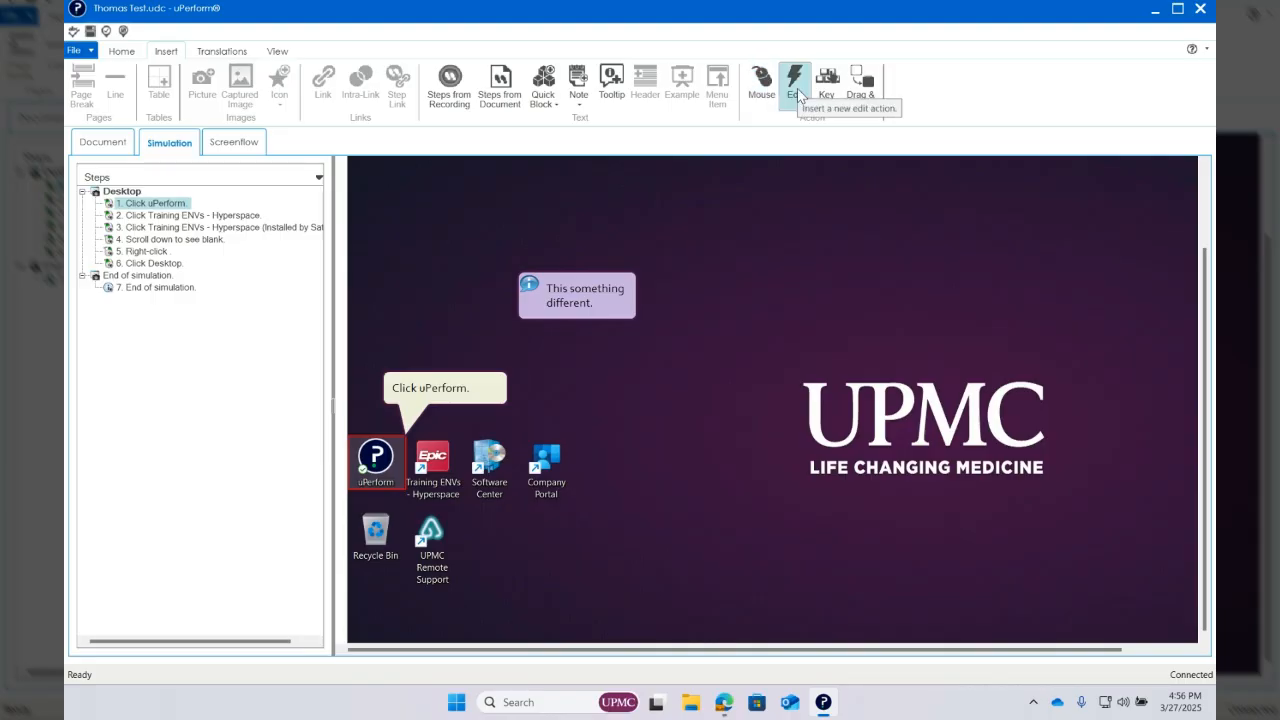
Move both drag-and-drop hotspots of the "Scroll down to see blank." step slightly higher on the screenshot
{"action": "scroll", "coordinate": [840, 267], "scroll_direction": "up", "scroll_amount": 1}
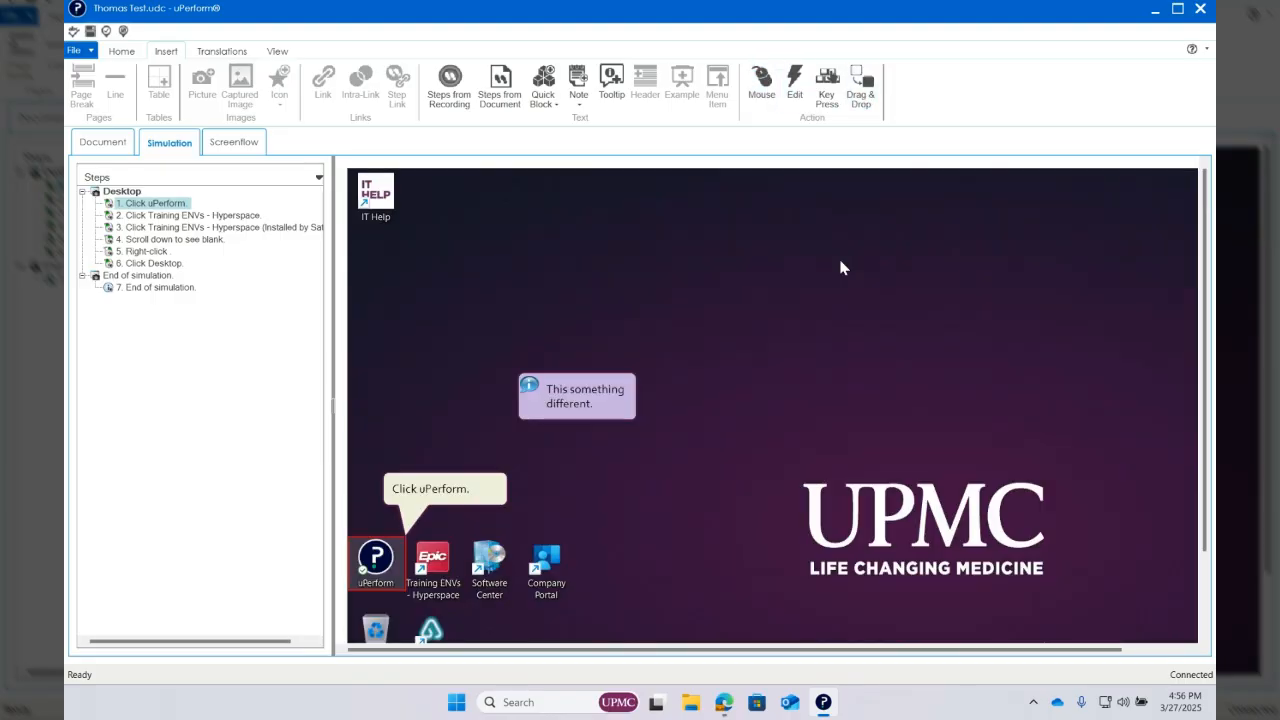
{"action": "left_click", "coordinate": [162, 239]}
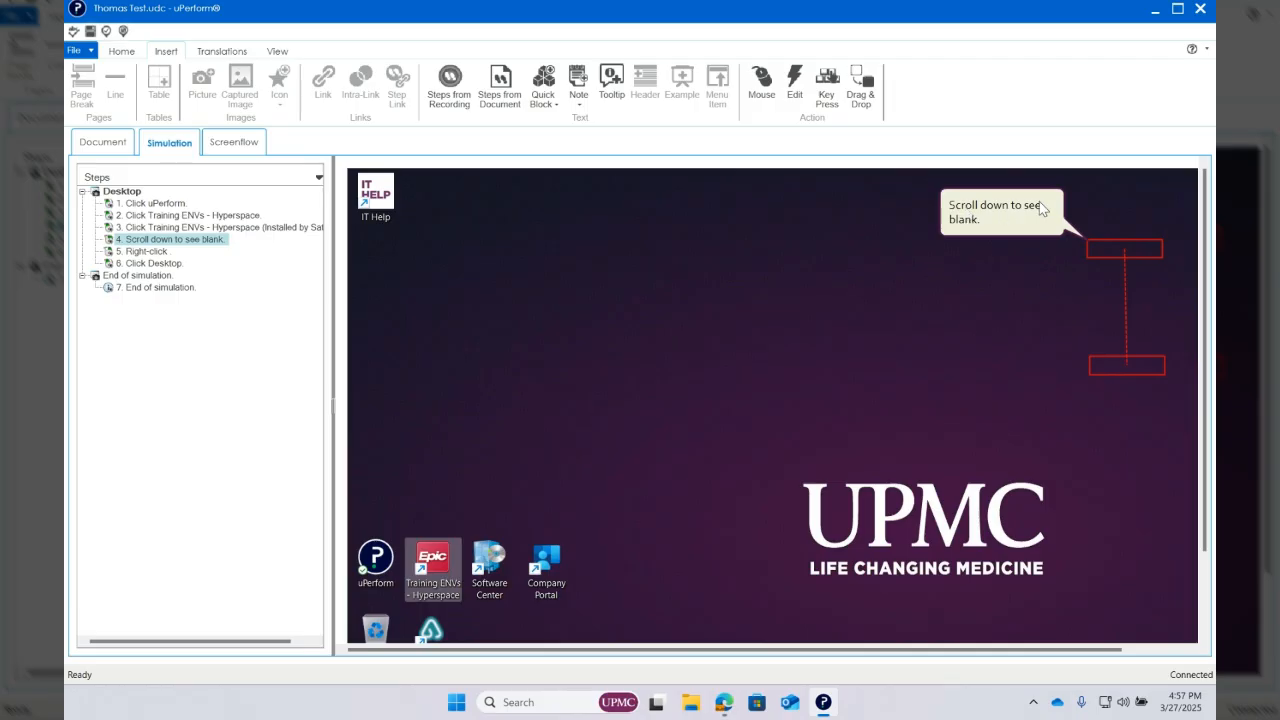
{"action": "left_click", "coordinate": [1121, 260]}
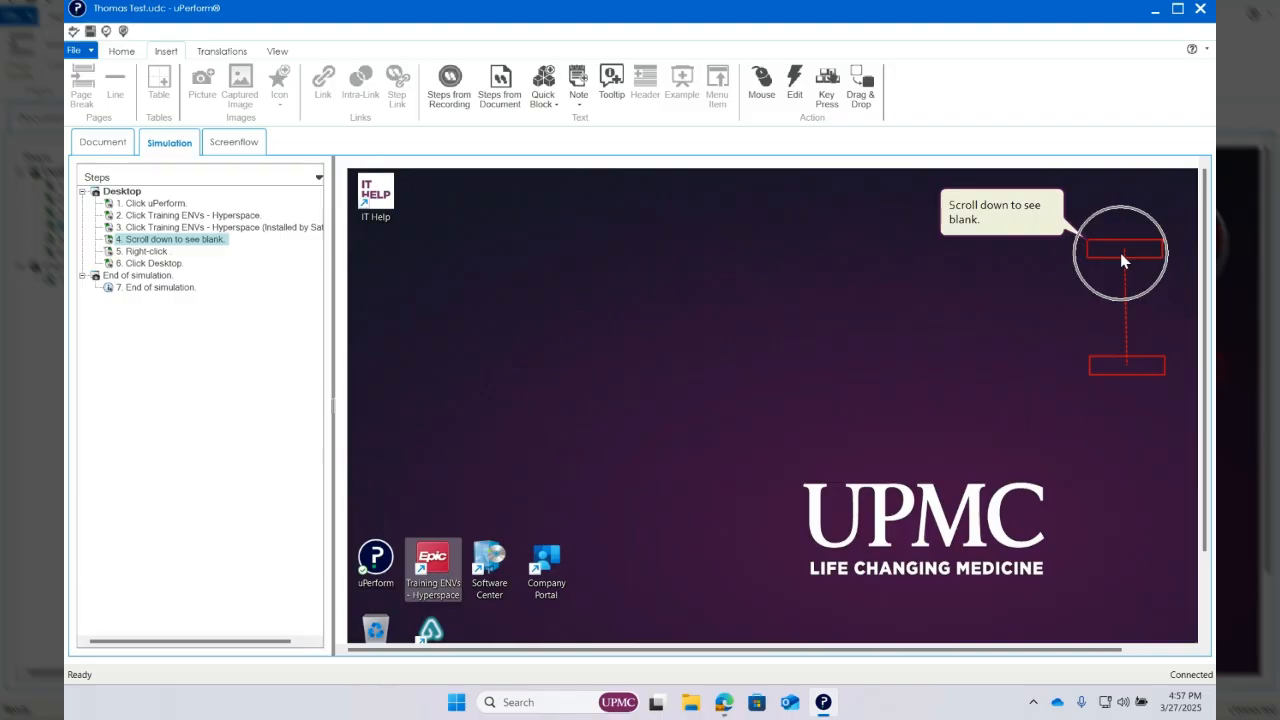
{"action": "left_click_drag", "start_coordinate": [1121, 260], "coordinate": [1117, 371]}
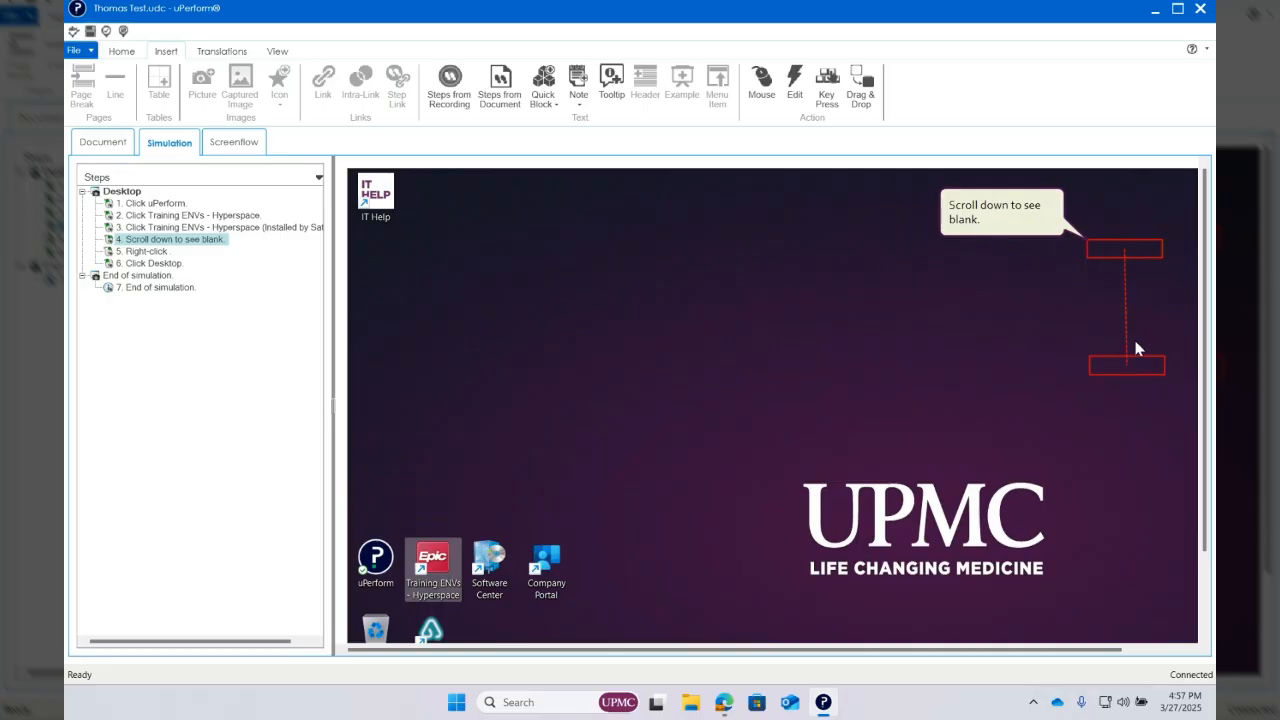
{"action": "left_click_drag", "start_coordinate": [1110, 252], "coordinate": [1110, 232]}
{"action": "left_click_drag", "start_coordinate": [1107, 364], "coordinate": [1107, 334]}
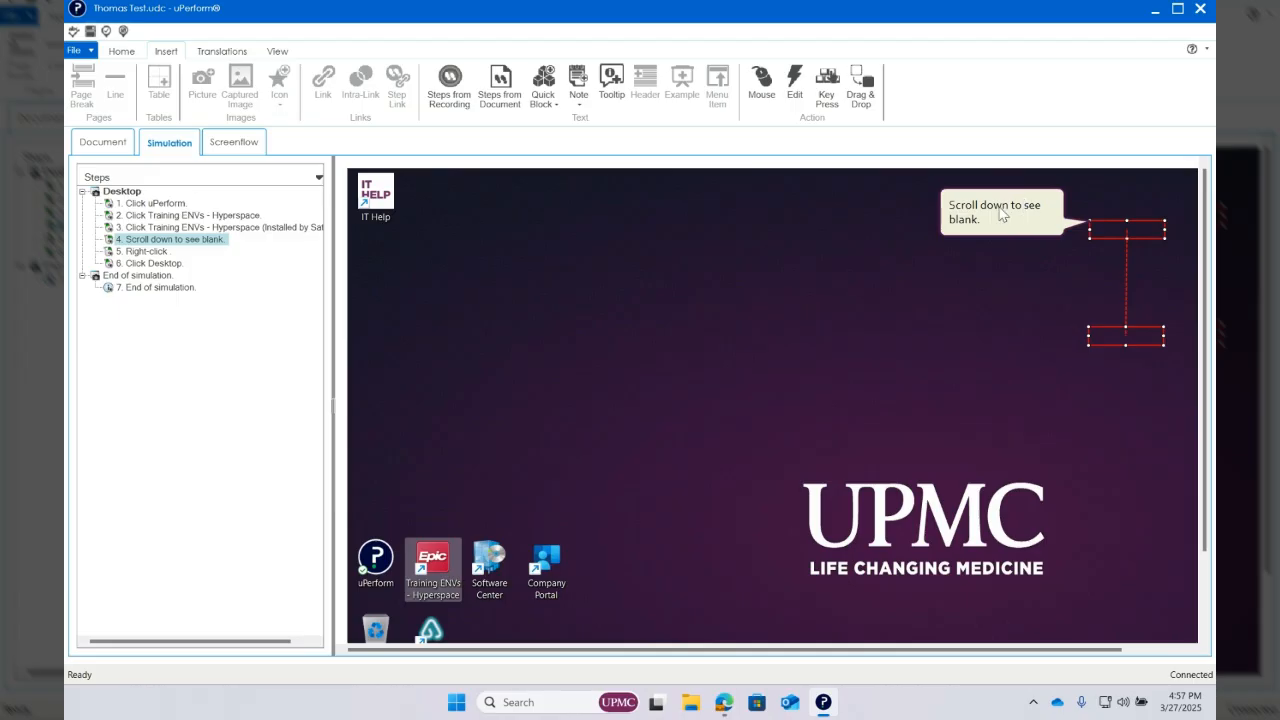
Return to the first "Click uPerform." step and review the available translation, view and general editing options
{"action": "left_click", "coordinate": [150, 205]}
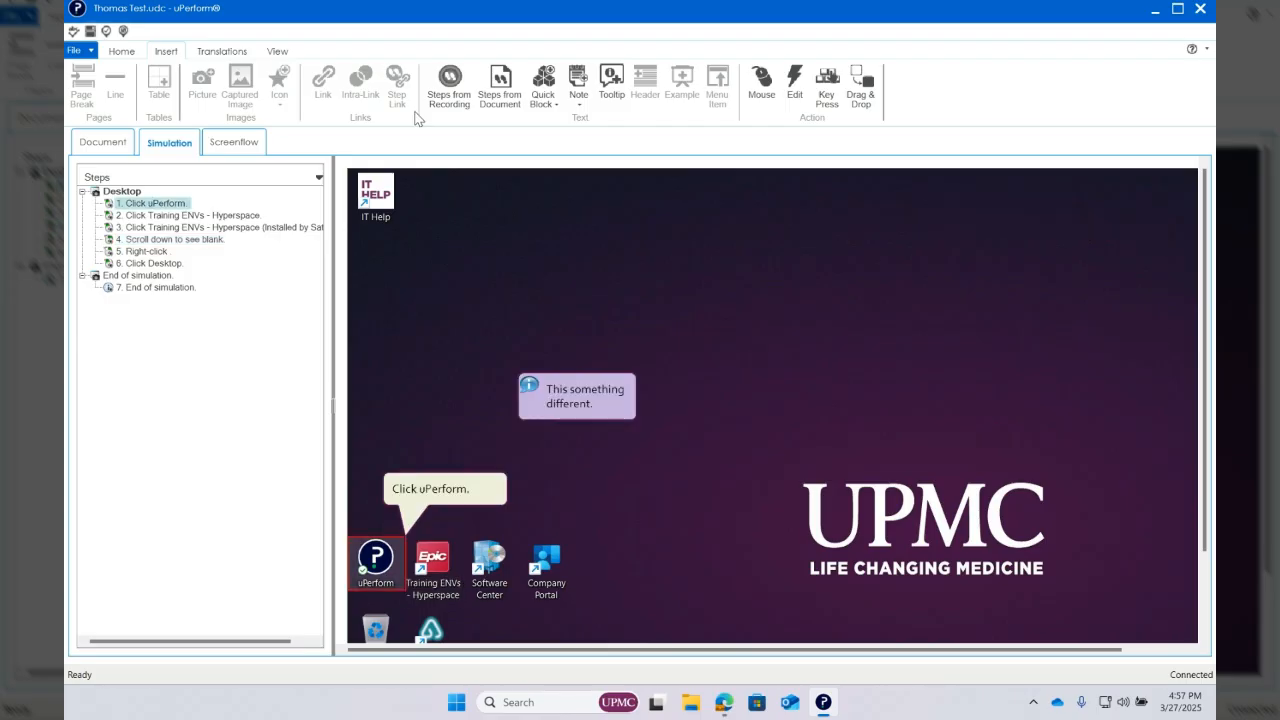
{"action": "left_click", "coordinate": [222, 51]}
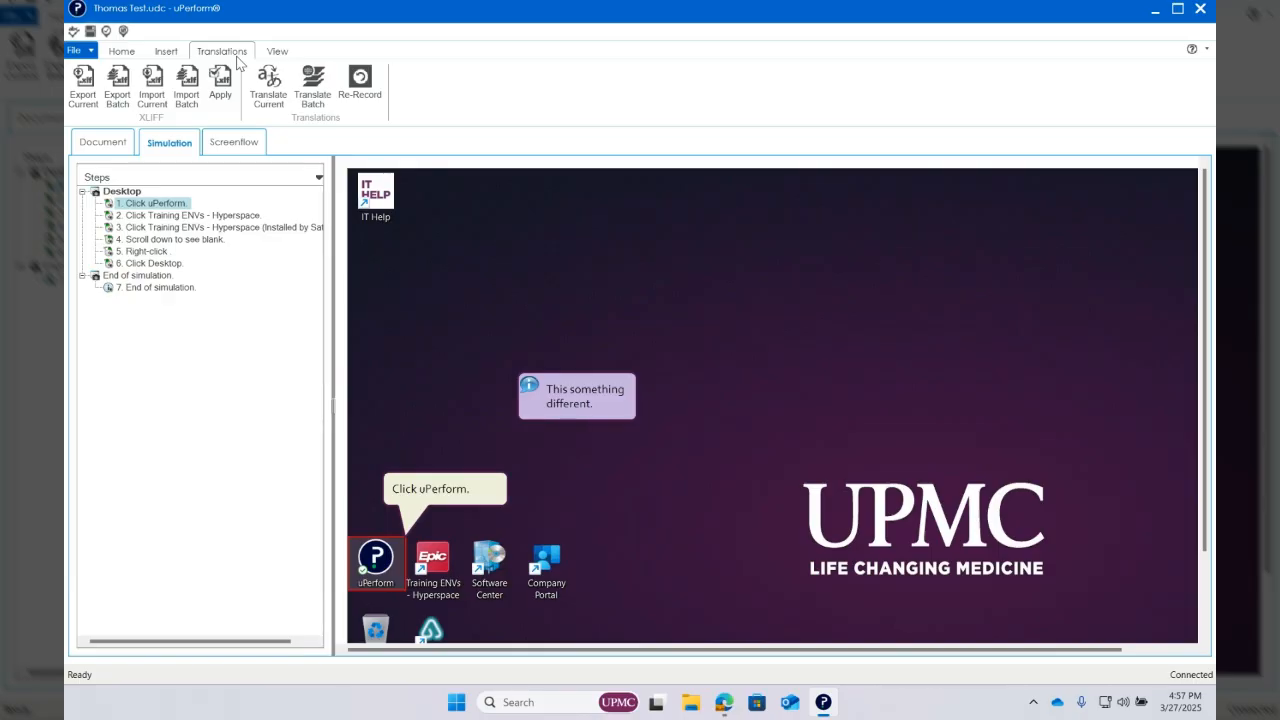
{"action": "left_click", "coordinate": [278, 51]}
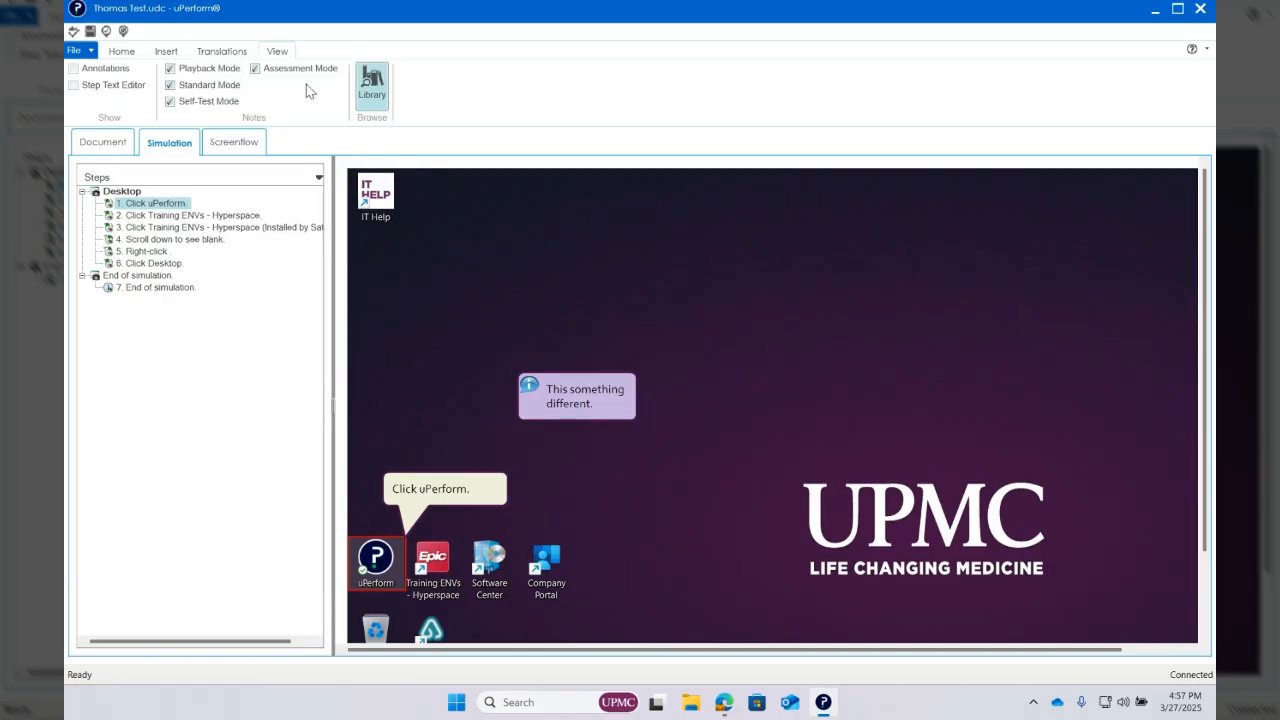
{"action": "left_click", "coordinate": [122, 51]}
{"action": "left_click", "coordinate": [171, 146]}
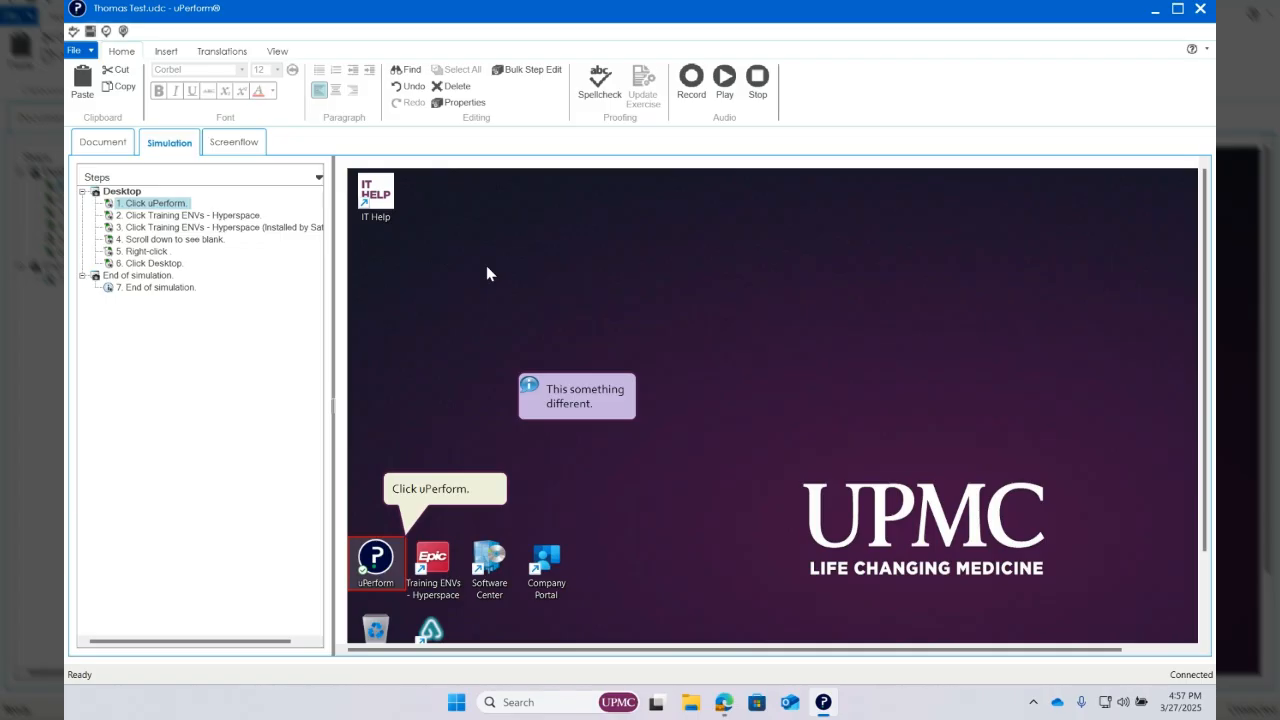
{"action": "scroll", "coordinate": [487, 267], "scroll_direction": "down", "scroll_amount": 3}
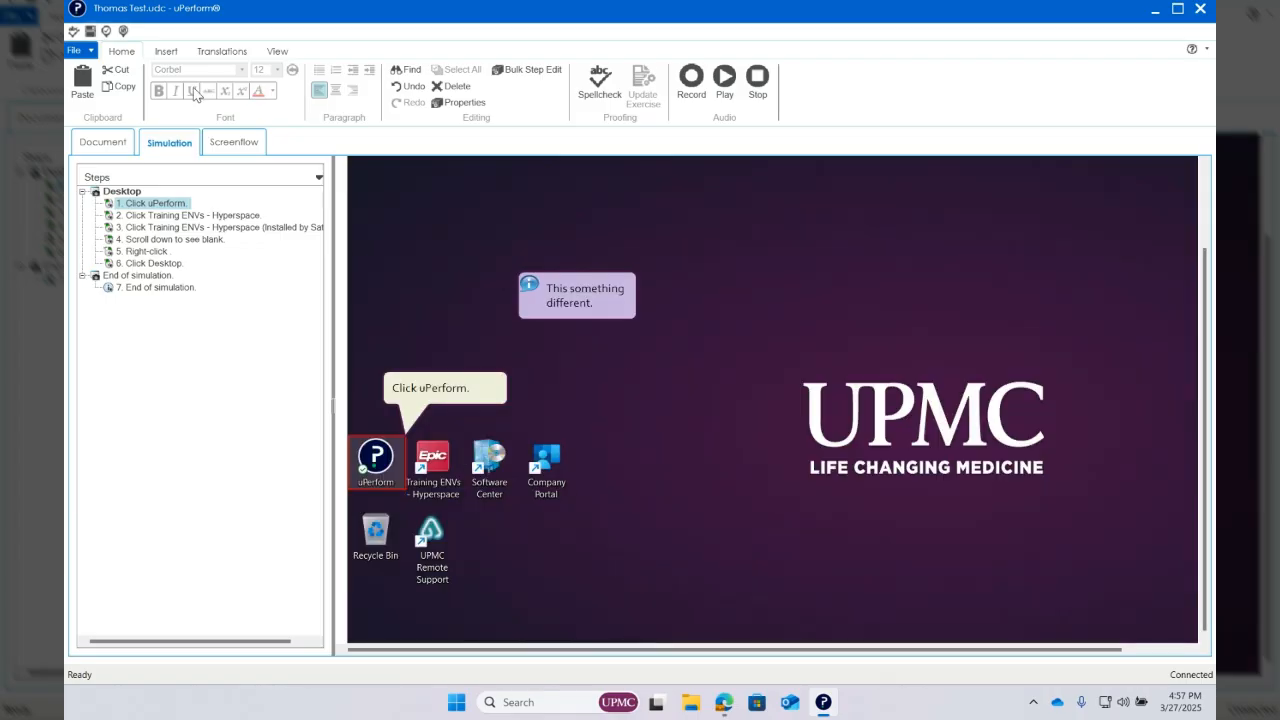
Add the Preview Simulation command to the quick access toolbar
{"action": "left_click", "coordinate": [83, 56]}
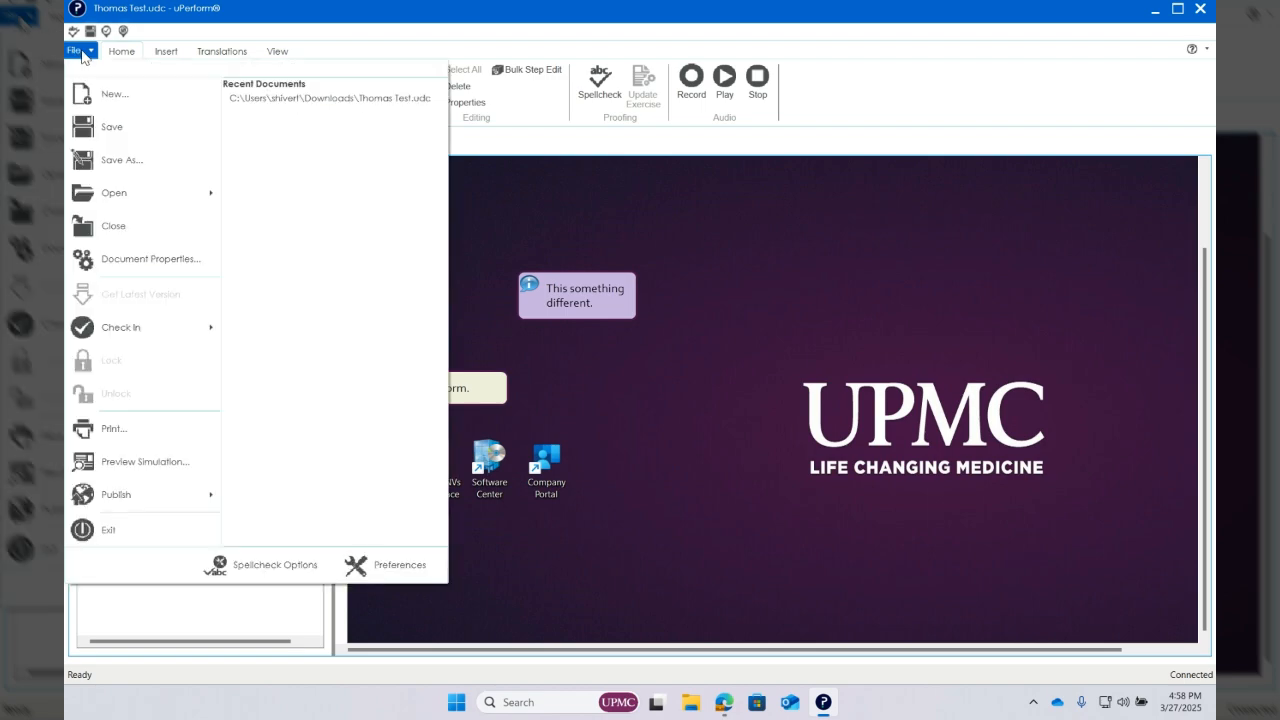
{"action": "right_click", "coordinate": [180, 467]}
{"action": "left_click", "coordinate": [216, 473]}
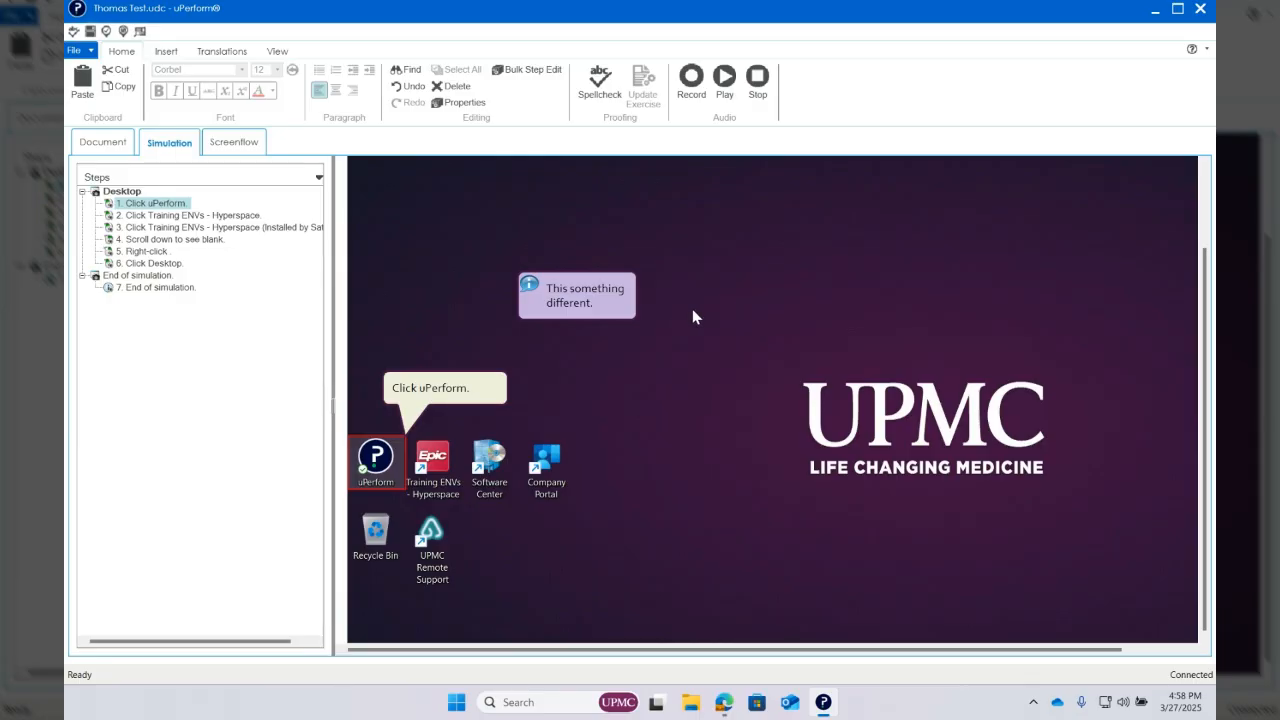
Refit the first step's hotspot around the uPerform icon, slightly taller, and nudge its callout a little down and to the right
{"action": "left_click_drag", "start_coordinate": [375, 466], "coordinate": [487, 490]}
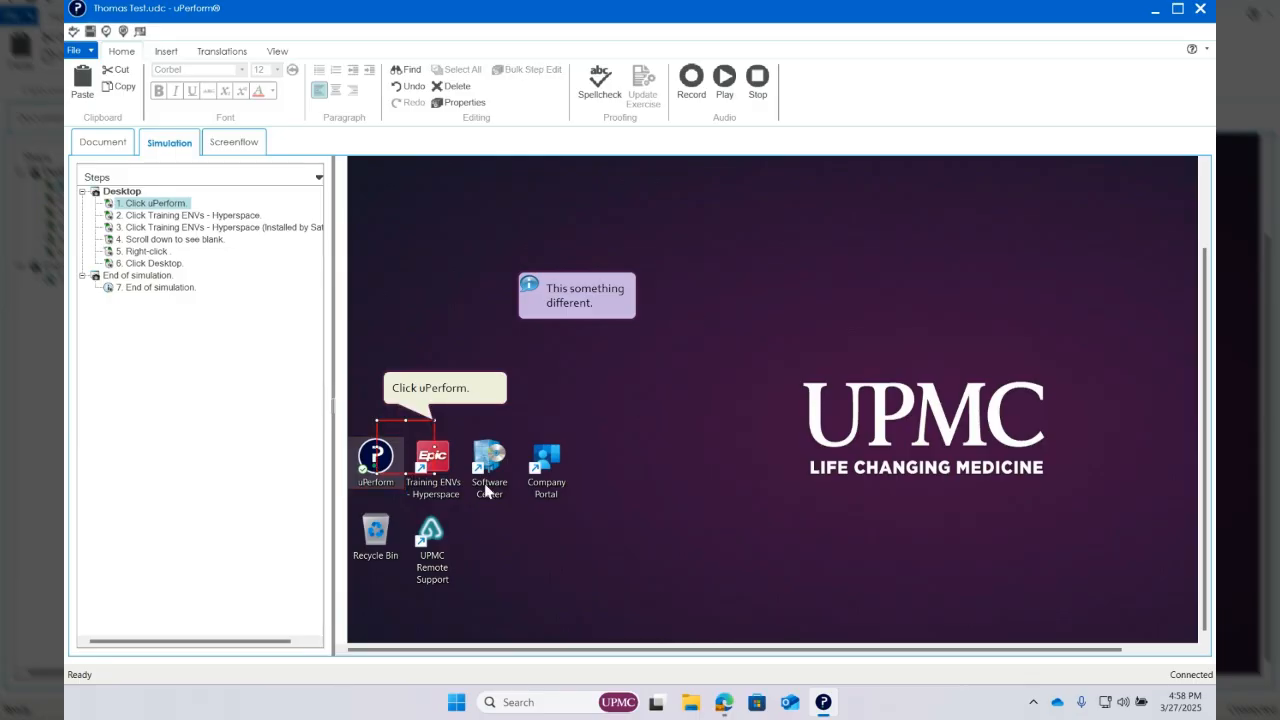
{"action": "left_click_drag", "start_coordinate": [387, 446], "coordinate": [385, 463]}
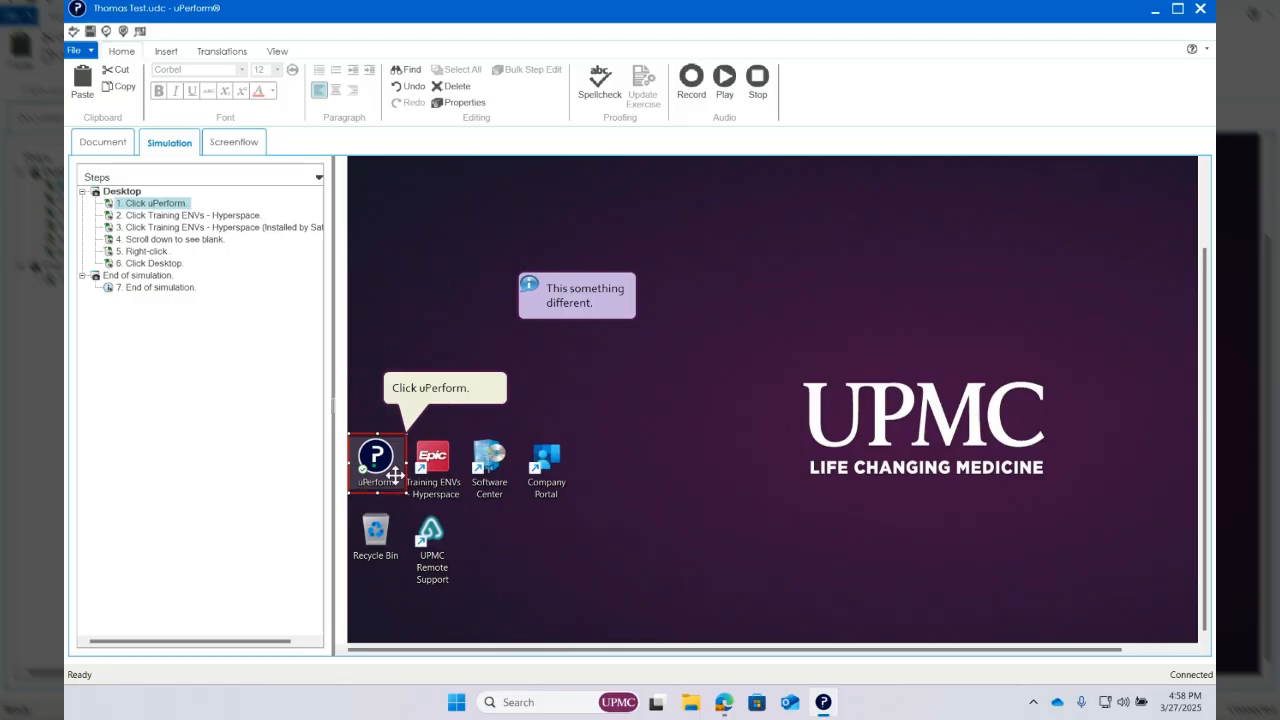
{"action": "left_click", "coordinate": [449, 405]}
{"action": "left_click", "coordinate": [473, 394]}
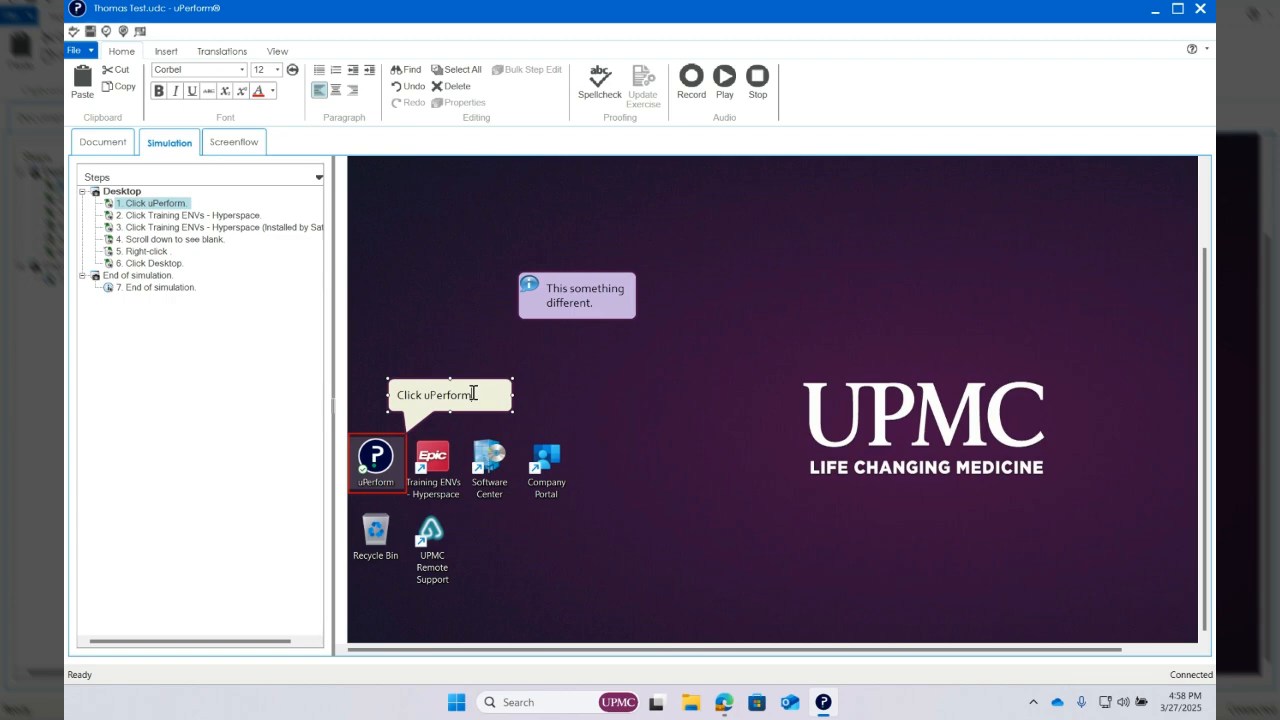
{"action": "key", "text": "ctrl+a"}
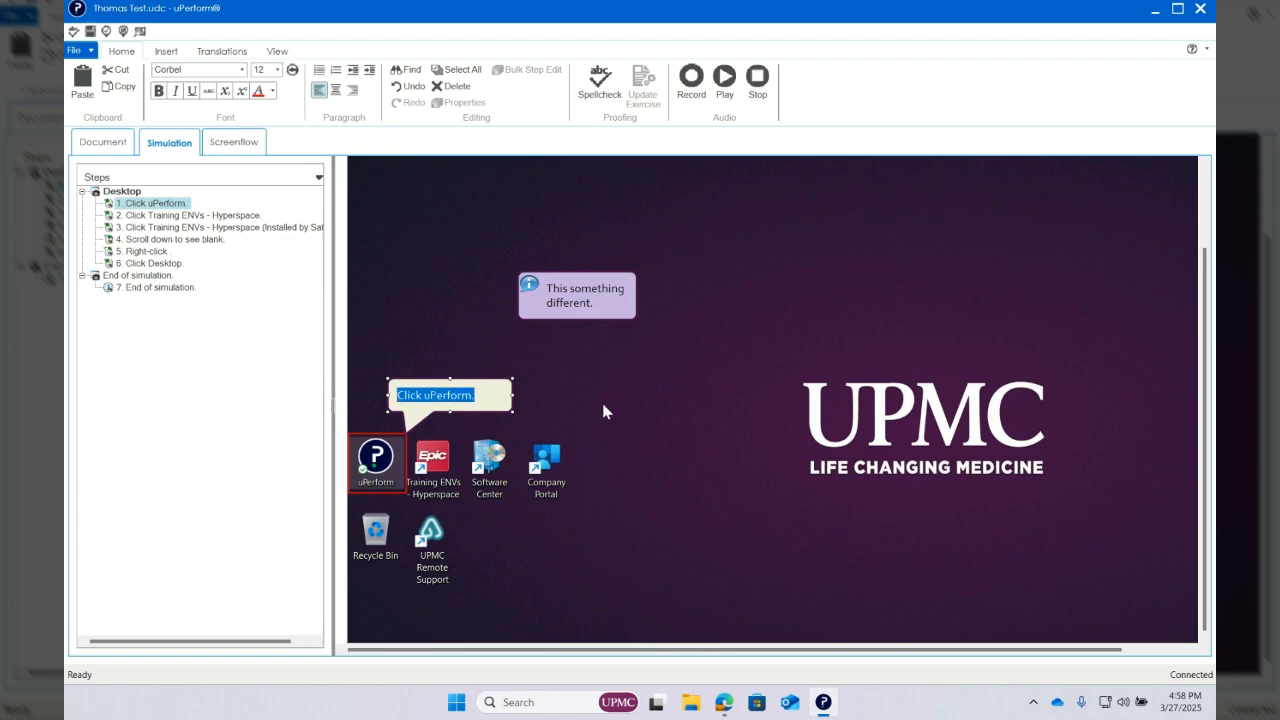
{"action": "left_click", "coordinate": [605, 412]}
{"action": "left_click", "coordinate": [457, 401]}
Move the "This something different." note to just above the "Click uPerform." callout
{"action": "left_click", "coordinate": [568, 366]}
{"action": "left_click_drag", "start_coordinate": [590, 291], "coordinate": [469, 333]}
{"action": "left_click", "coordinate": [557, 347]}
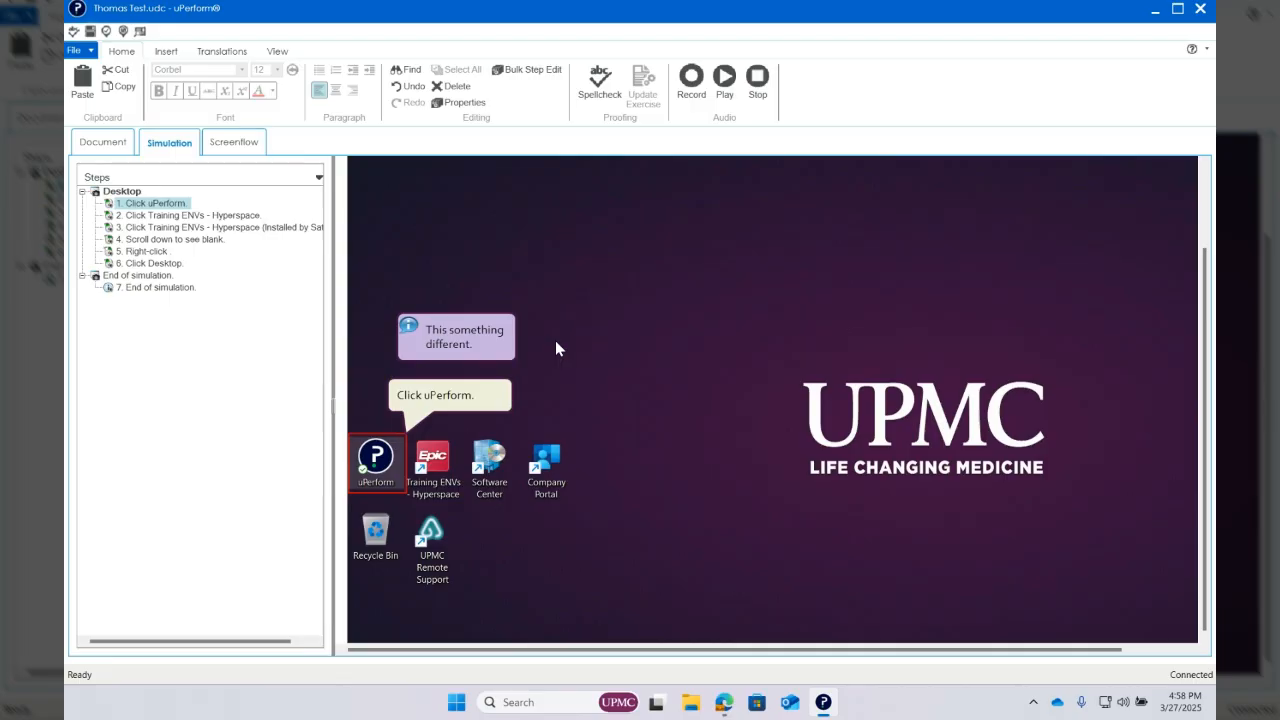
{"action": "left_click", "coordinate": [465, 402]}
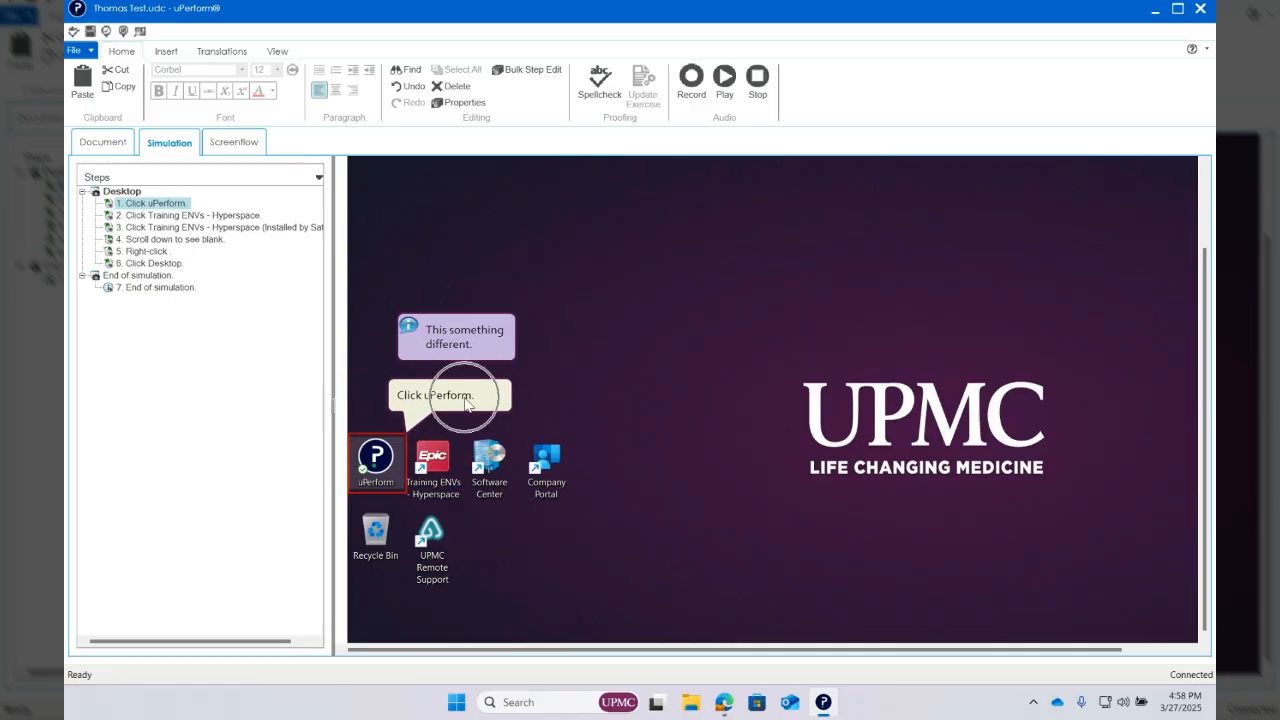
Open the first step's audio properties and review the audio source options, keeping Default (Transcript followed by step text [TTS])
{"action": "right_click", "coordinate": [552, 345]}
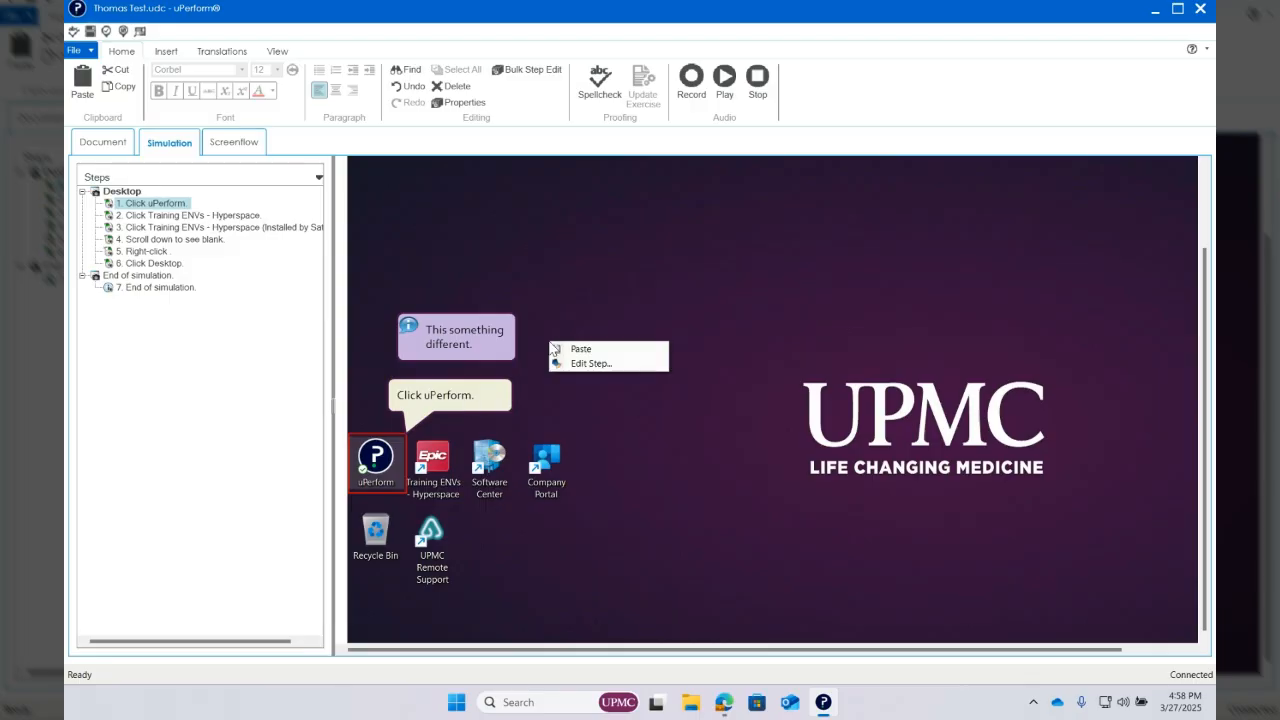
{"action": "left_click", "coordinate": [574, 363]}
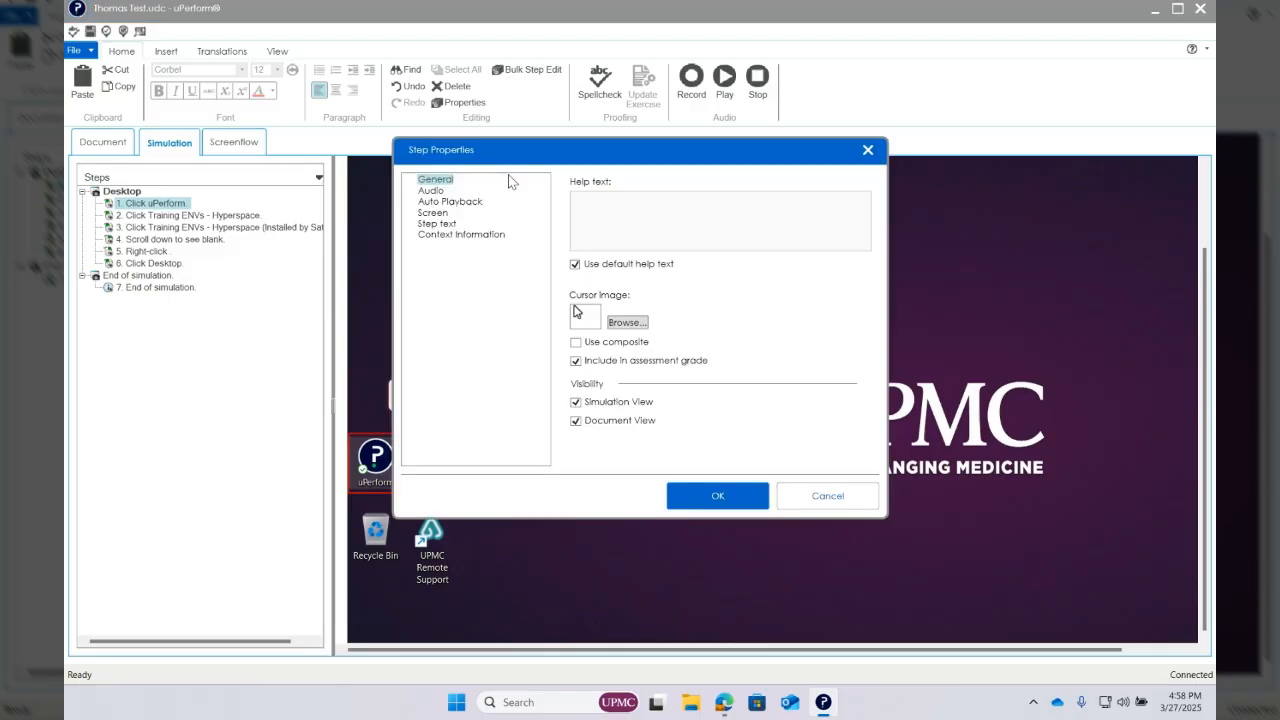
{"action": "key", "text": "Down"}
{"action": "left_click_drag", "start_coordinate": [525, 163], "coordinate": [670, 214]}
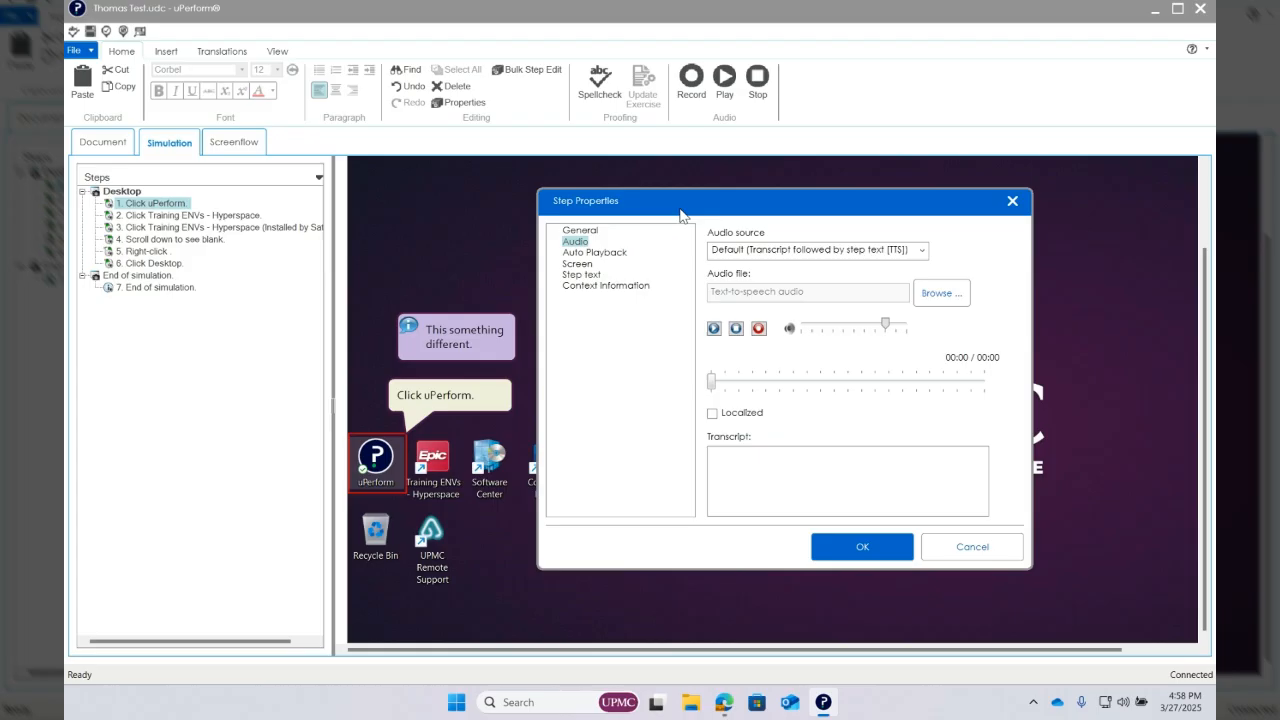
{"action": "key", "text": "ctrl"}
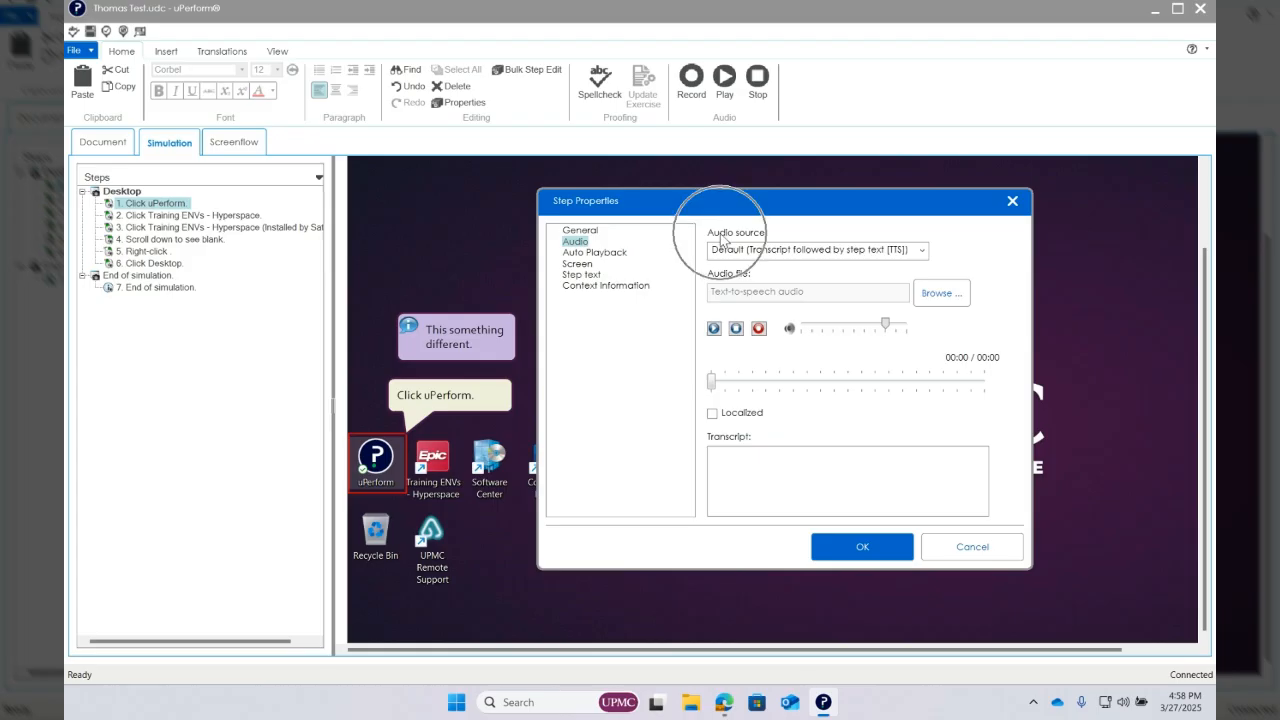
{"action": "left_click", "coordinate": [762, 252]}
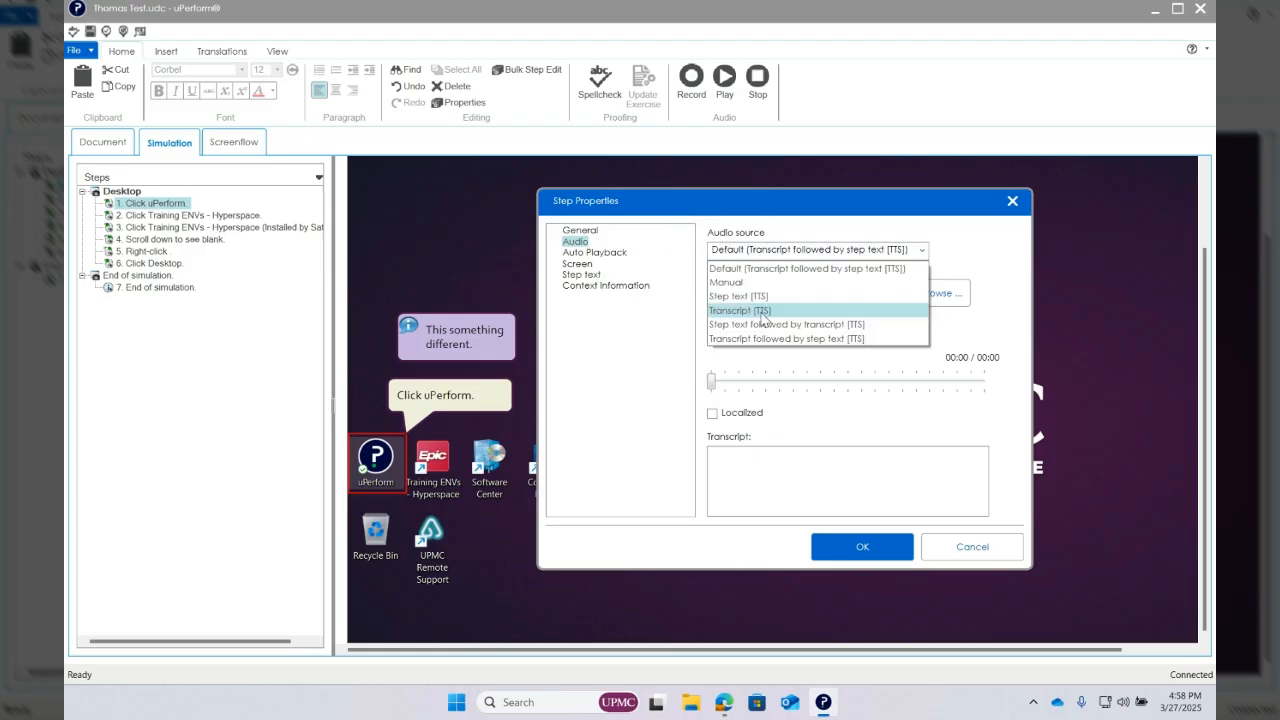
{"action": "left_click", "coordinate": [881, 275]}
Enter "Click the uperform app" as the audio transcript of the first step
{"action": "left_click", "coordinate": [779, 468]}
{"action": "left_click", "coordinate": [447, 400]}
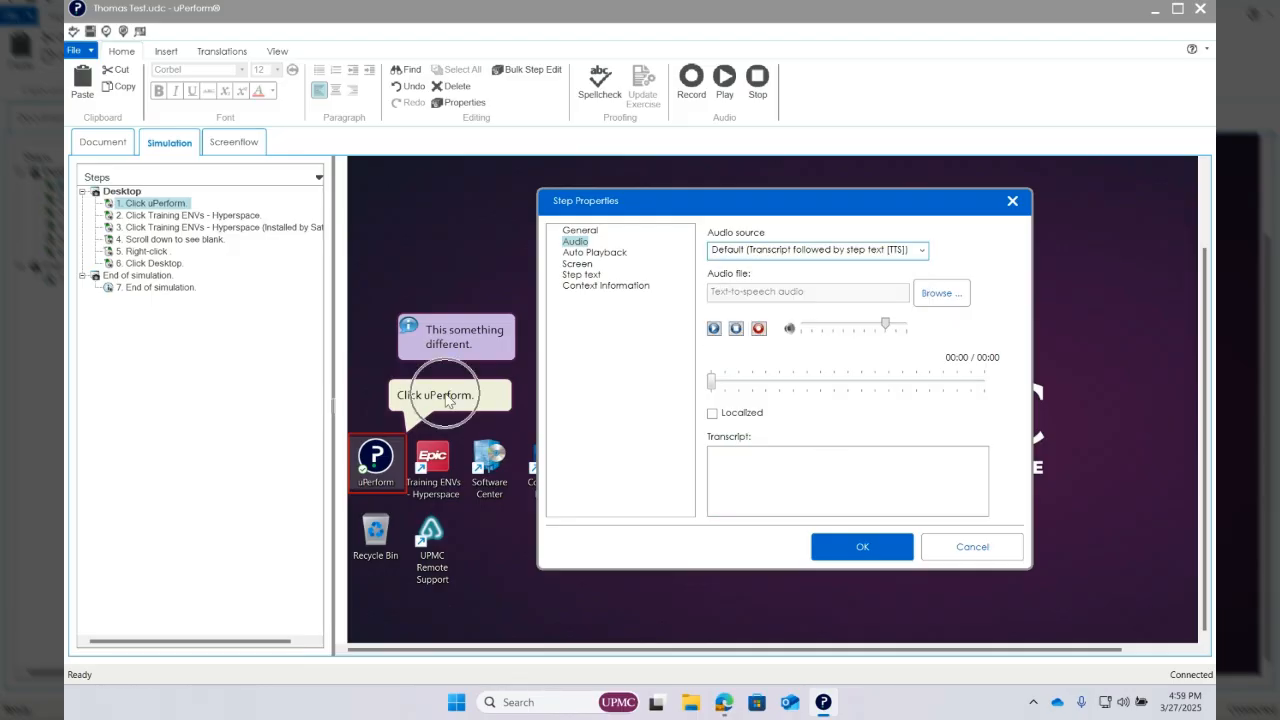
{"action": "left_click", "coordinate": [172, 205]}
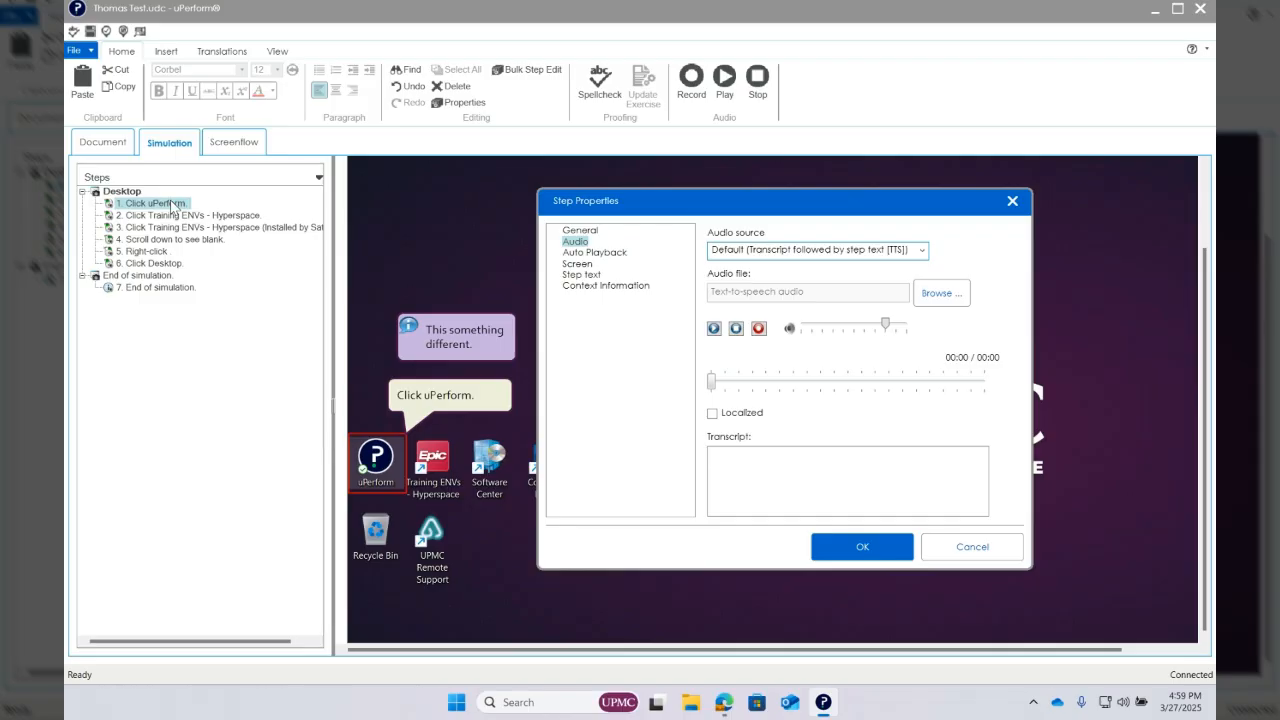
{"action": "left_click", "coordinate": [752, 481]}
{"action": "type", "text": "Click the uperform app"}
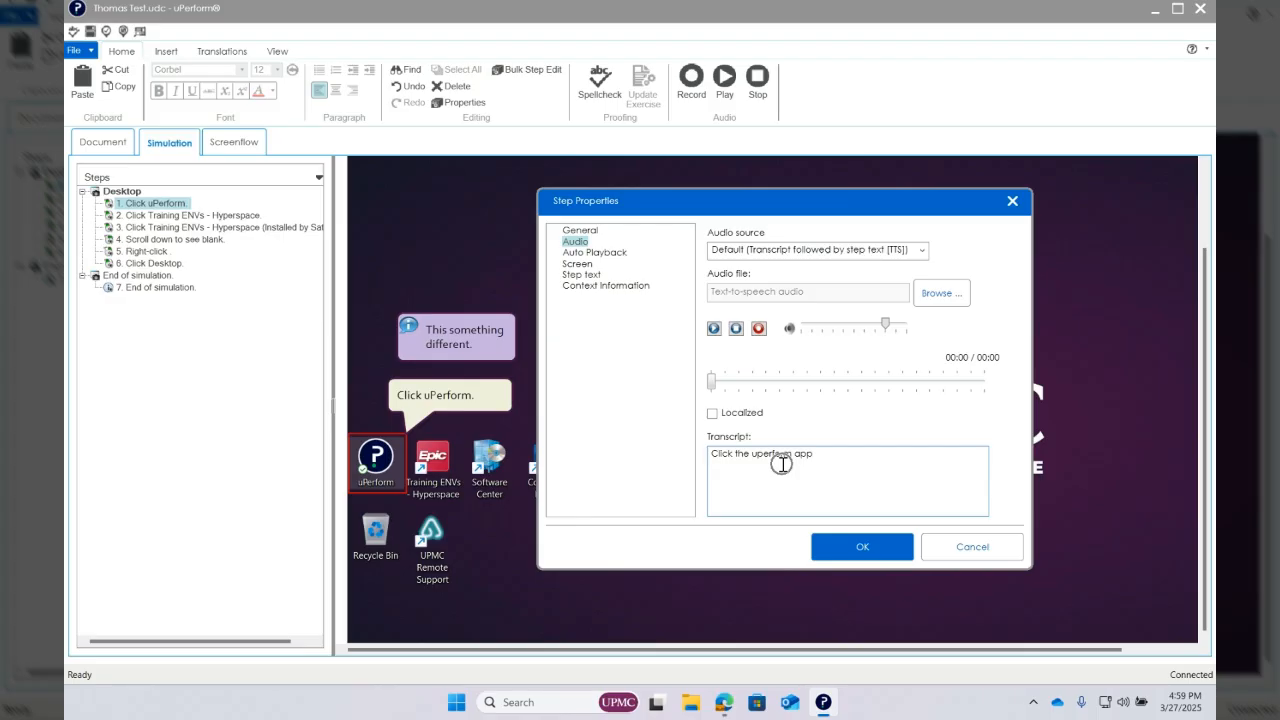
{"action": "left_click", "coordinate": [438, 391]}
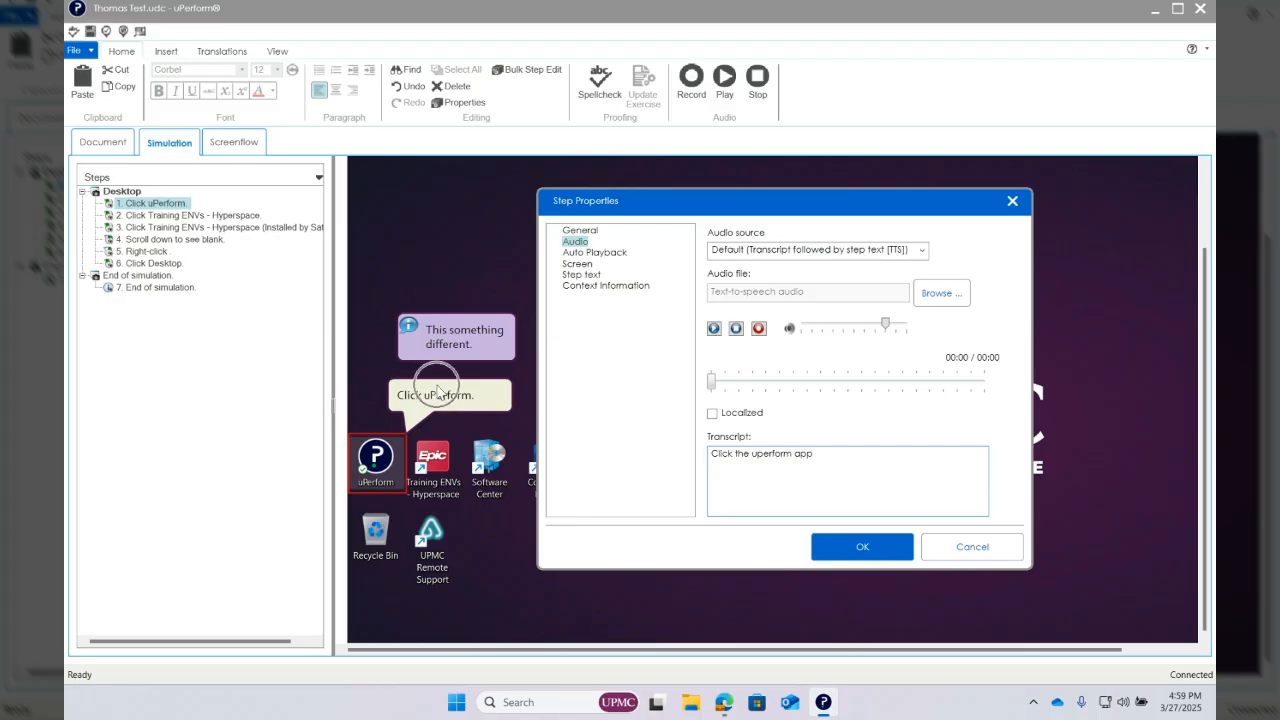
Set the first step's audio source to Transcript [TTS] and play the generated audio
{"action": "left_click", "coordinate": [767, 252]}
{"action": "left_click", "coordinate": [758, 310]}
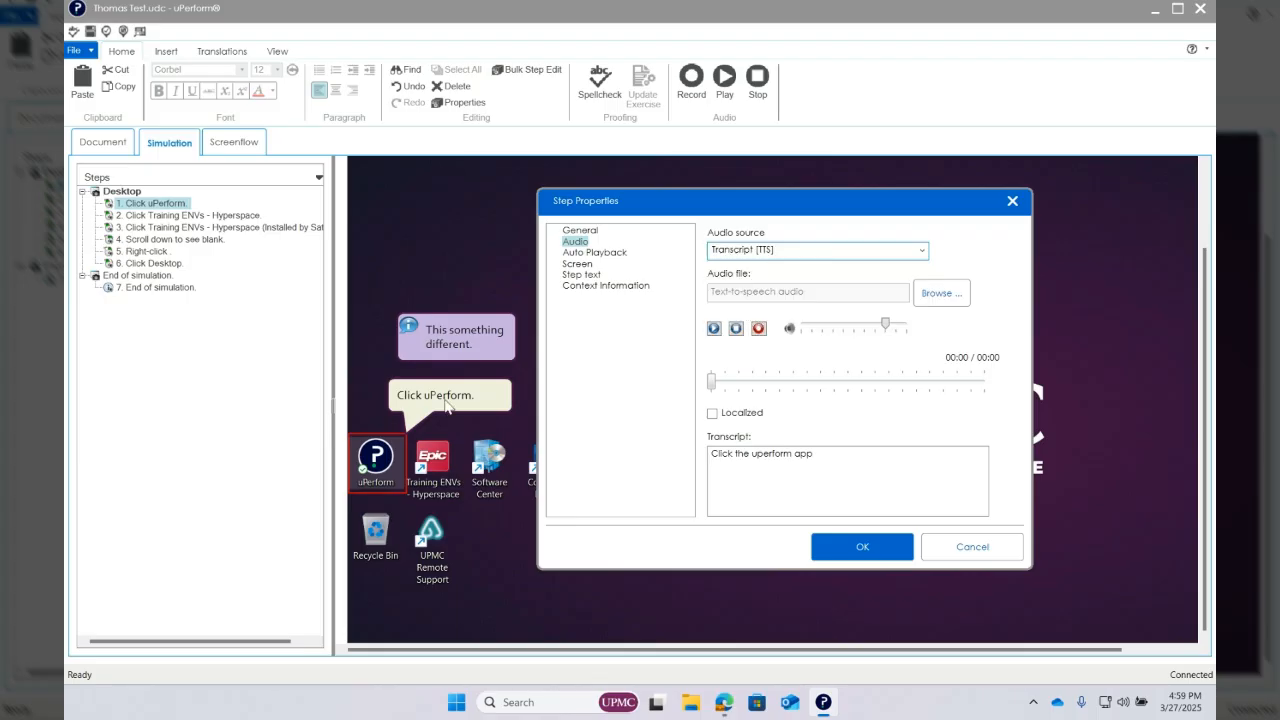
{"action": "left_click", "coordinate": [473, 326]}
{"action": "left_click", "coordinate": [457, 340]}
{"action": "left_click", "coordinate": [749, 262]}
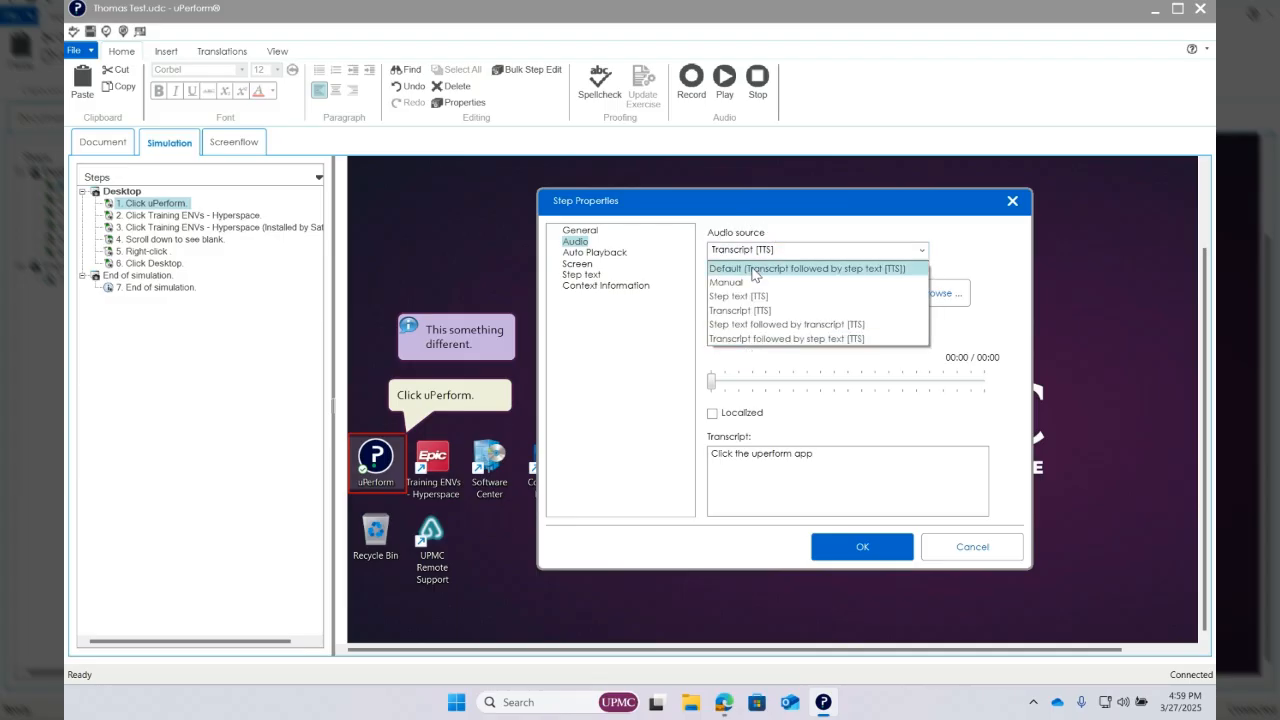
{"action": "left_click", "coordinate": [748, 311]}
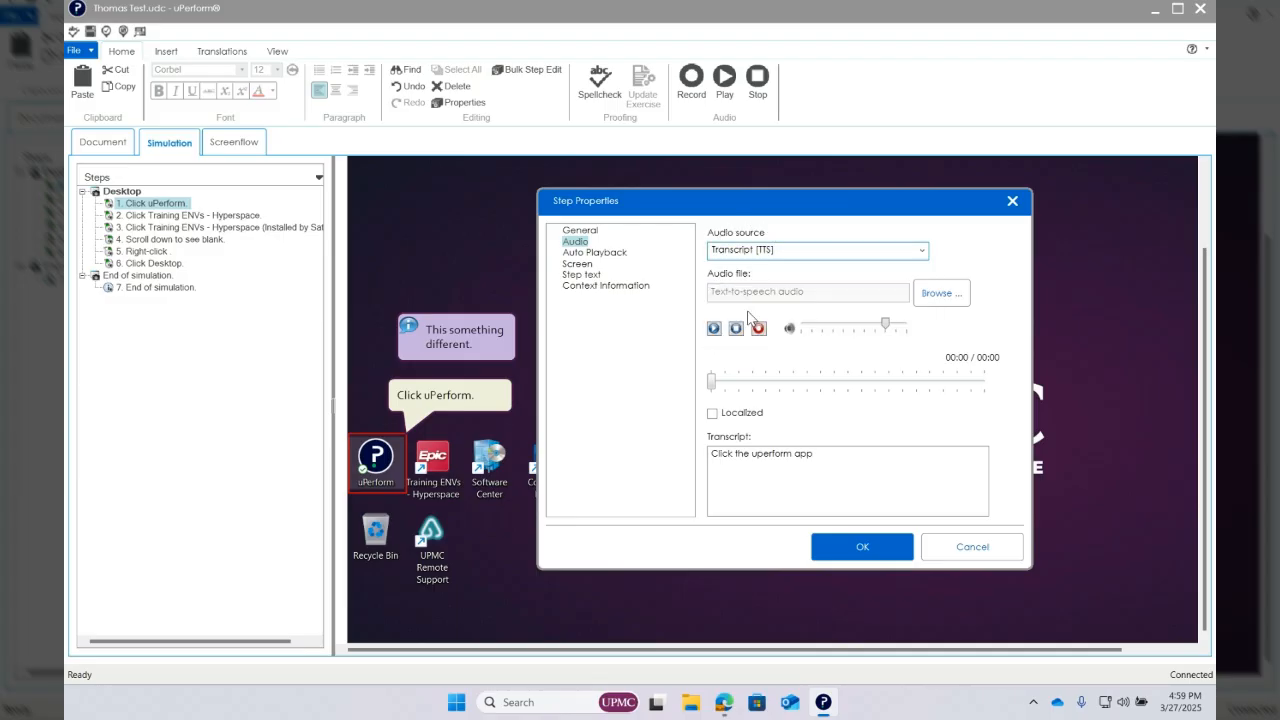
{"action": "left_click", "coordinate": [714, 329]}
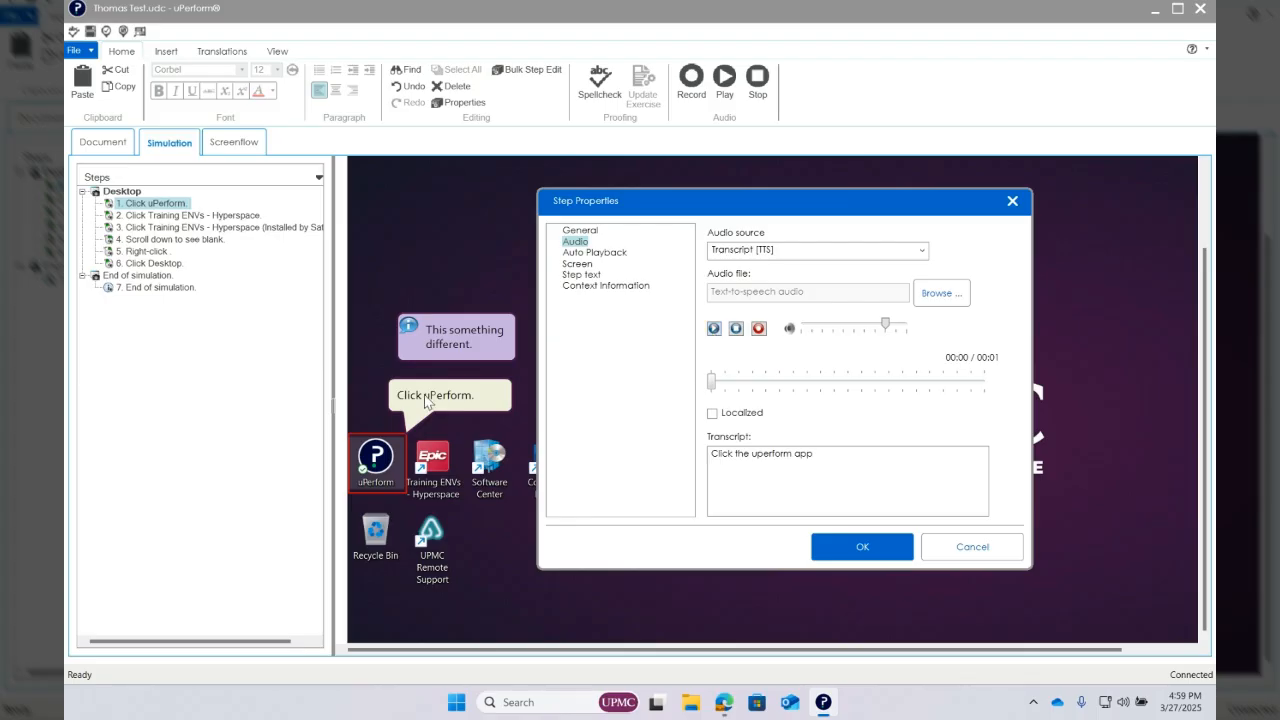
Reword the audio transcript phonetically, previewing its audio along the way, until it reads "Click the you perform app"
{"action": "double_click", "coordinate": [791, 457]}
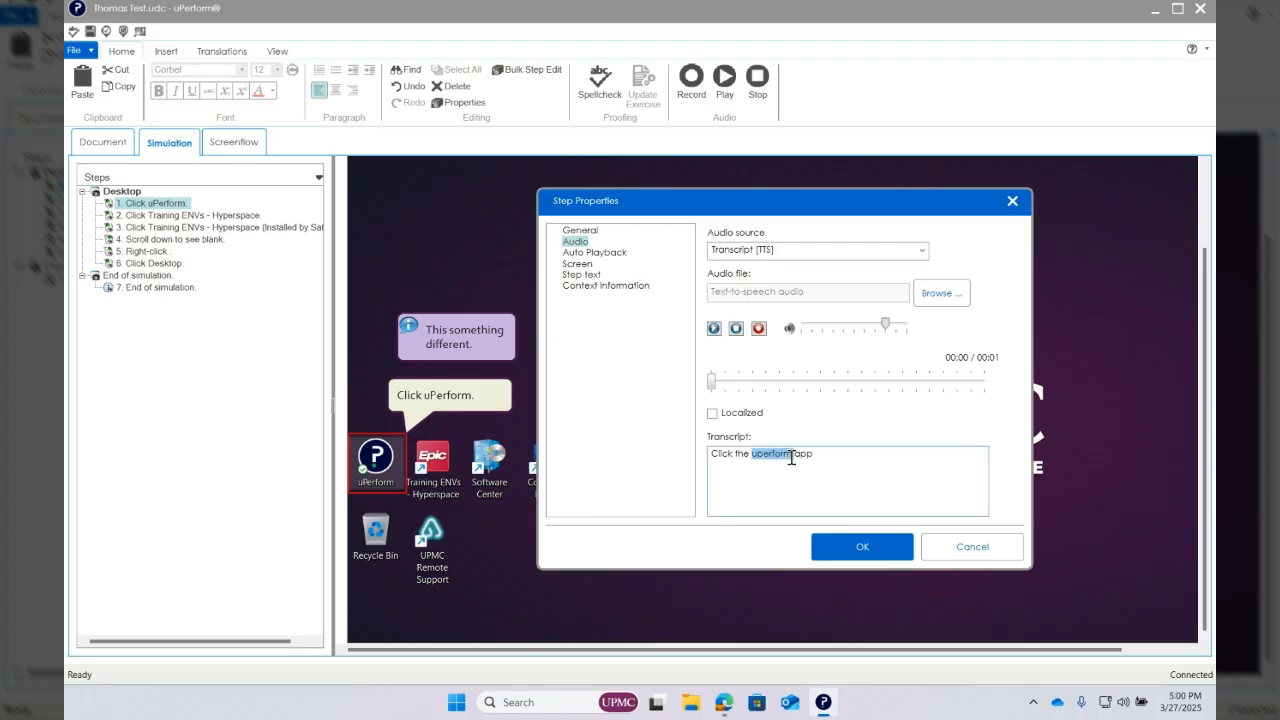
{"action": "triple_click", "coordinate": [791, 457]}
{"action": "type", "text": "Click uperform"}
{"action": "key", "text": "shift+Left"}
{"action": "type", "text": "you"}
{"action": "type", "text": " app"}
{"action": "left_click", "coordinate": [716, 331]}
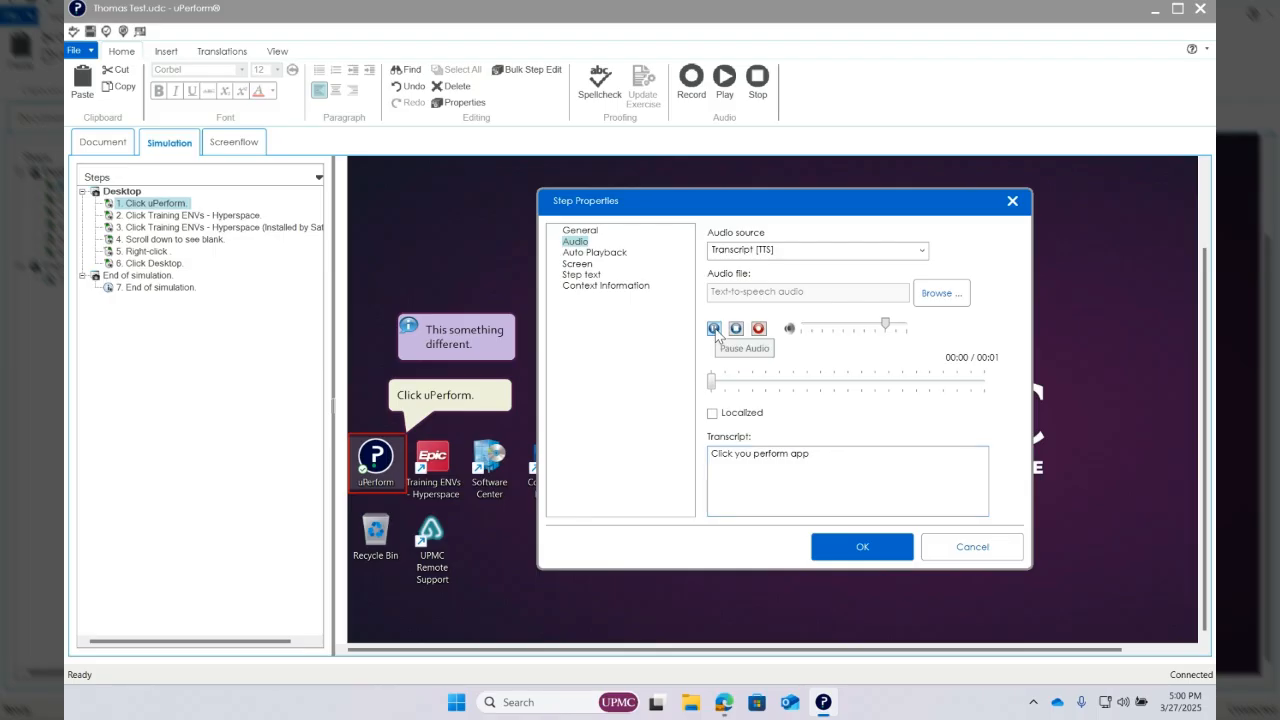
{"action": "left_click", "coordinate": [736, 473]}
{"action": "type", "text": "the"}
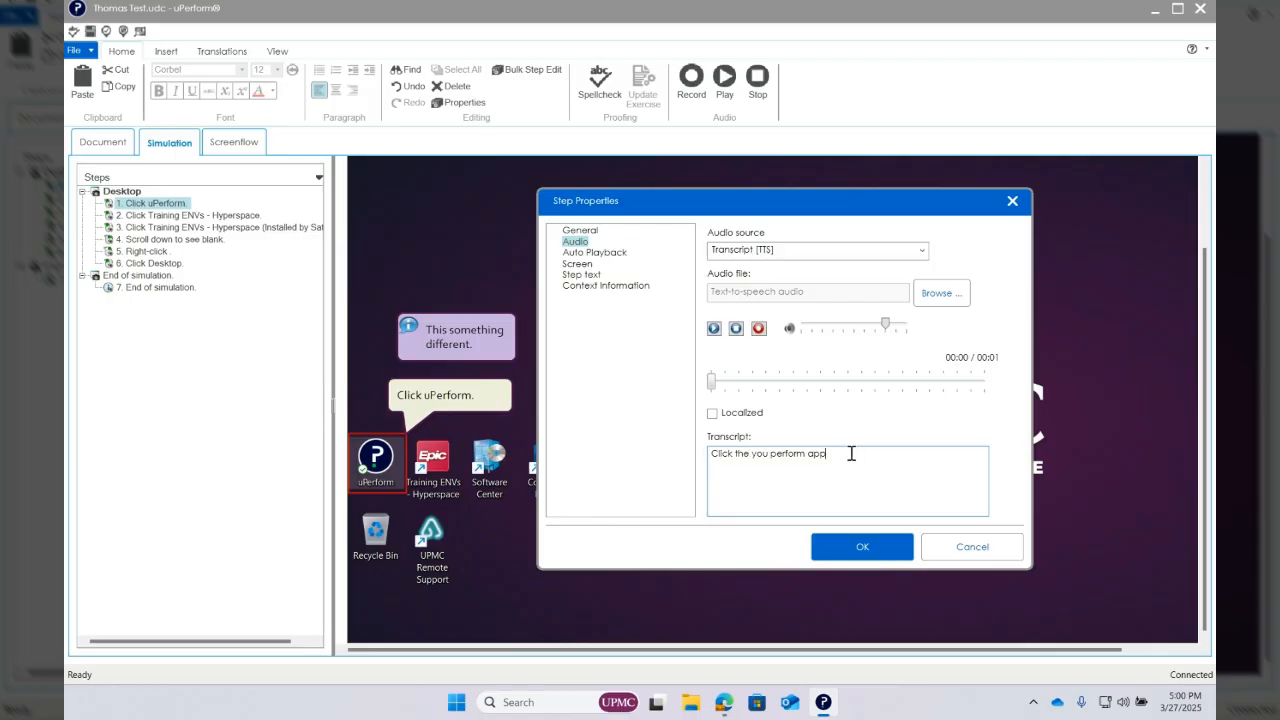
View the first step's Screen and General properties and try to save them with no screen title chosen
{"action": "left_click", "coordinate": [578, 264]}
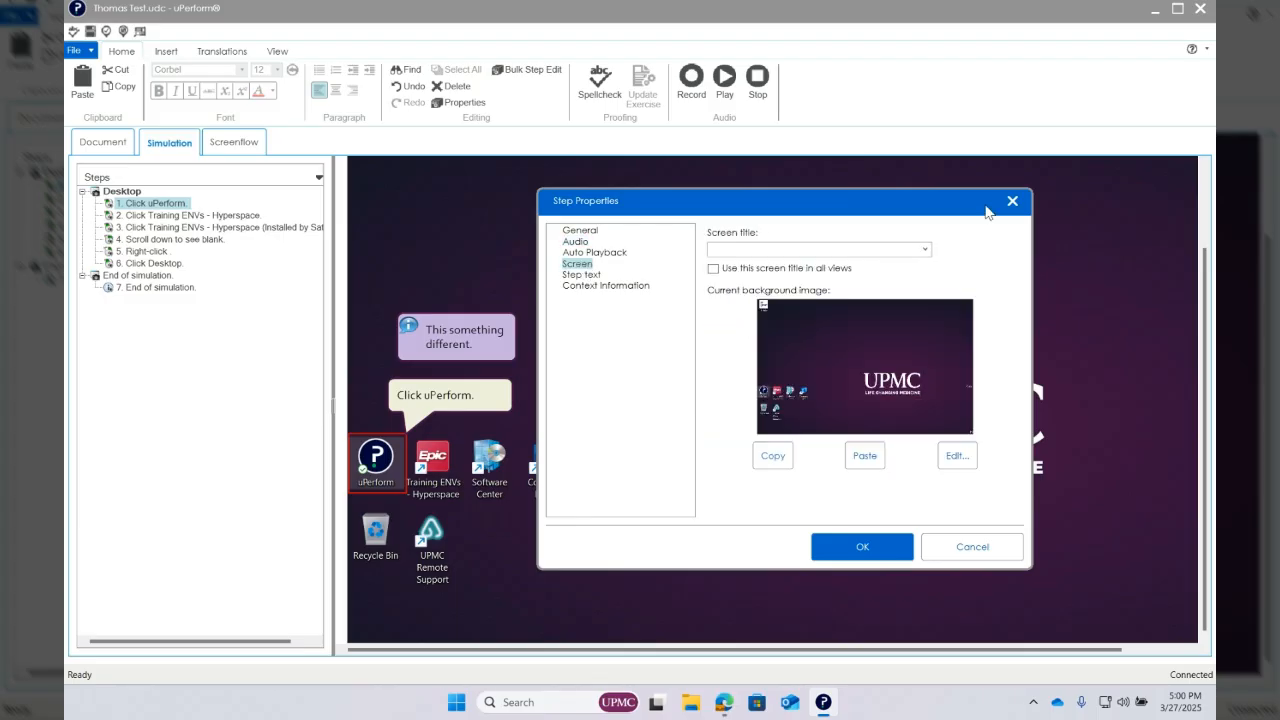
{"action": "left_click", "coordinate": [578, 231]}
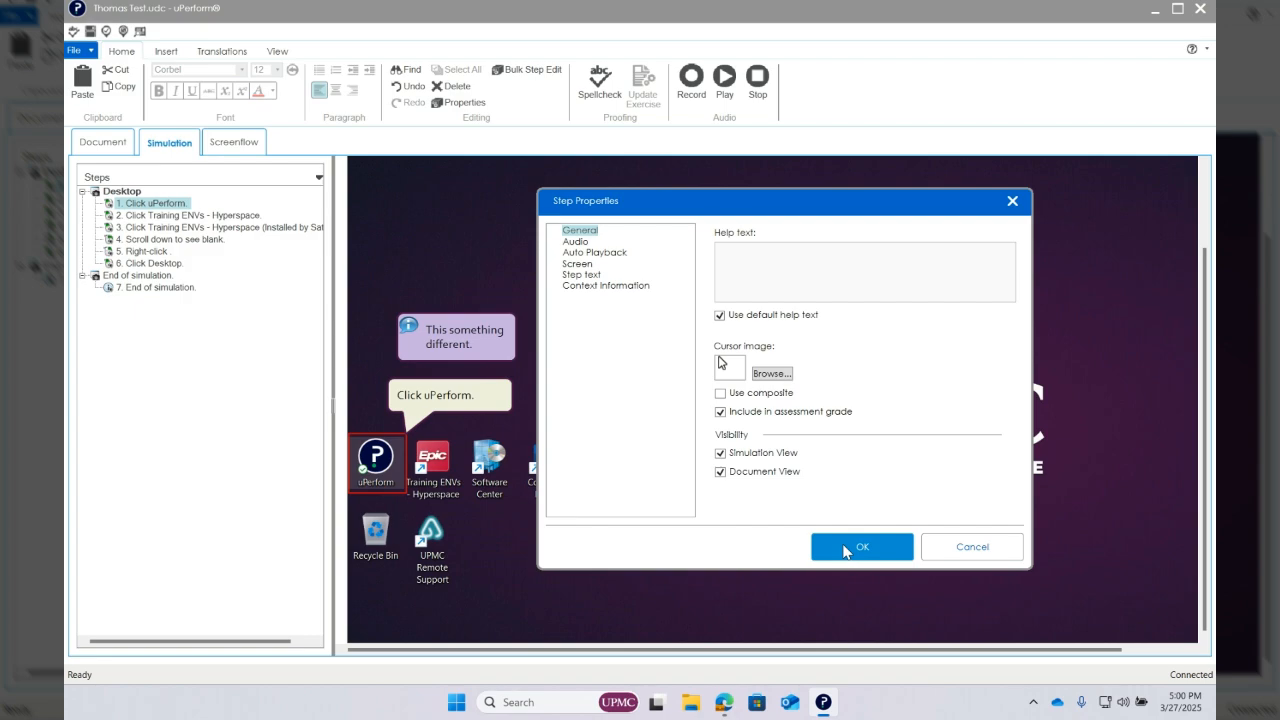
{"action": "left_click", "coordinate": [846, 551]}
{"action": "left_click", "coordinate": [636, 392]}
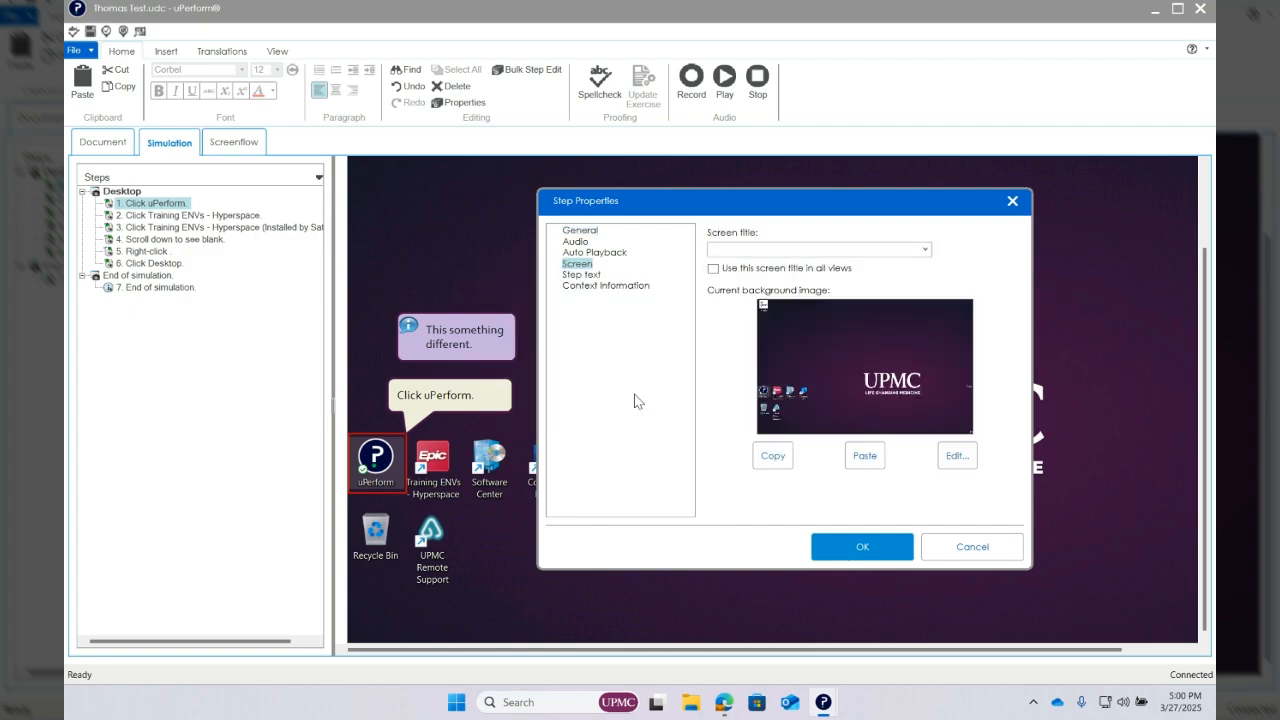
{"action": "left_click", "coordinate": [568, 229]}
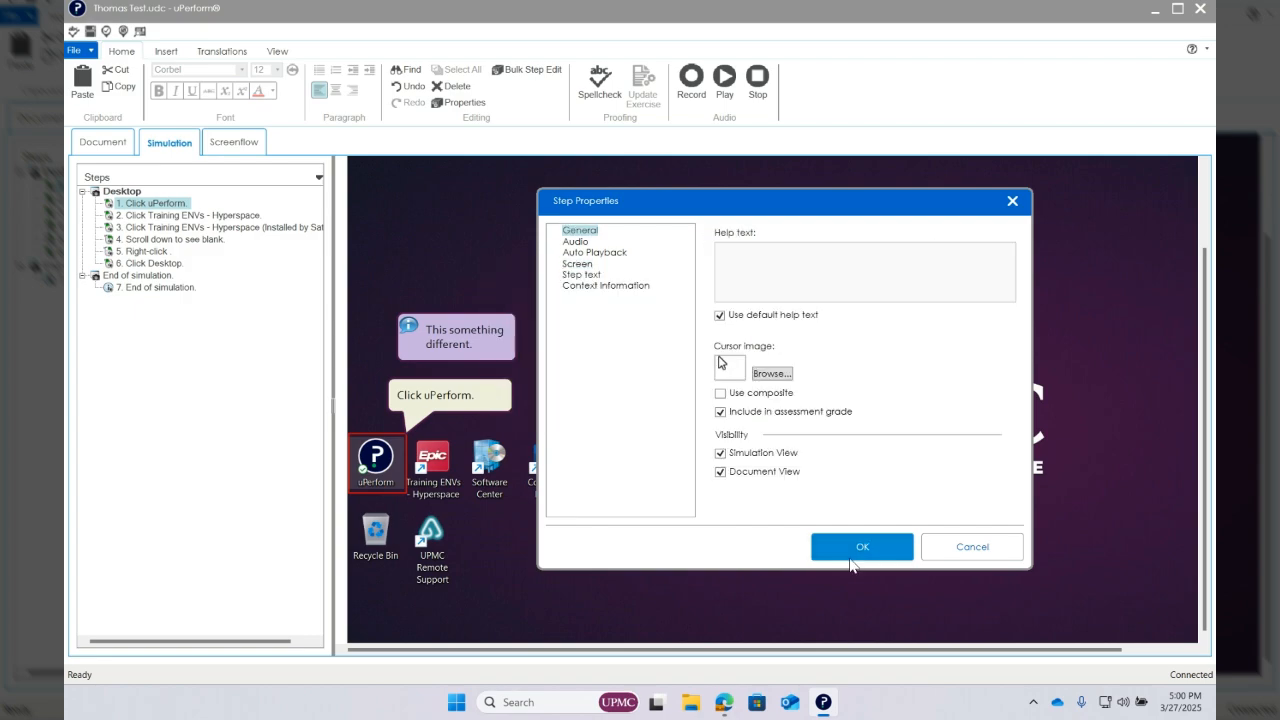
{"action": "left_click", "coordinate": [851, 562]}
{"action": "left_click", "coordinate": [636, 394]}
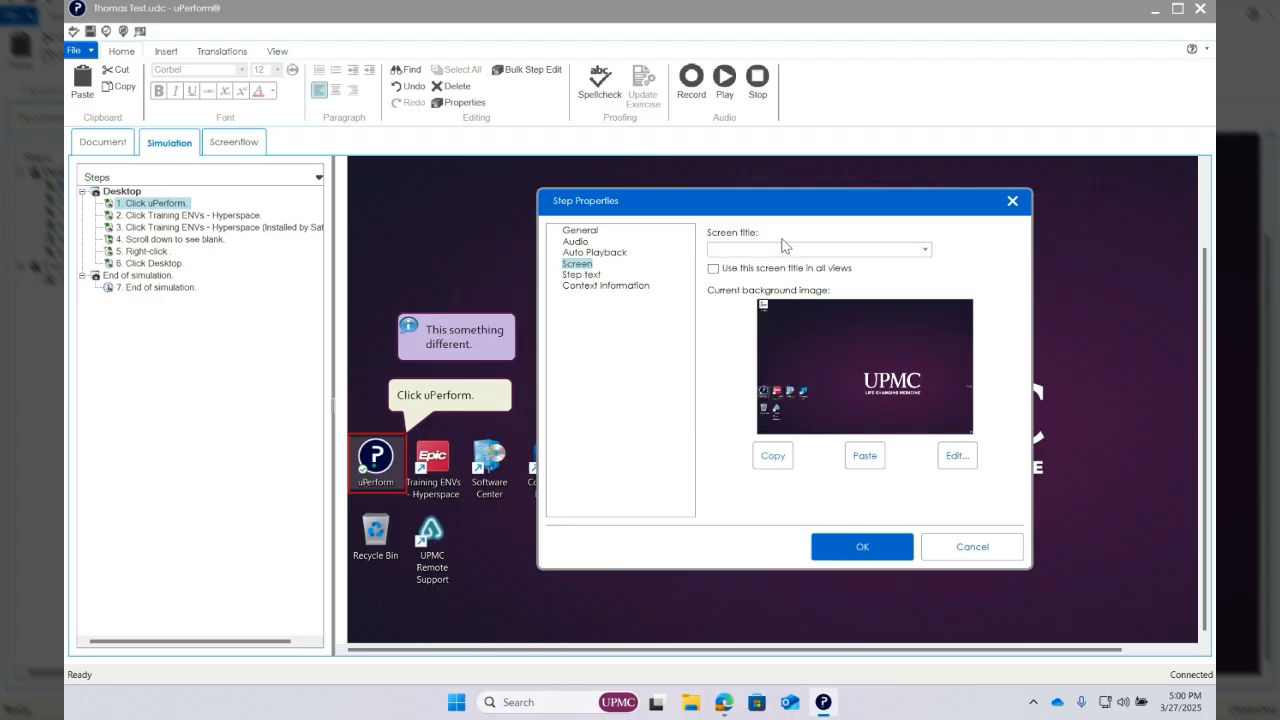
Set the first step's screen title to Desktop and save the step properties
{"action": "left_click", "coordinate": [925, 250]}
{"action": "left_click", "coordinate": [818, 268]}
{"action": "left_click", "coordinate": [873, 553]}
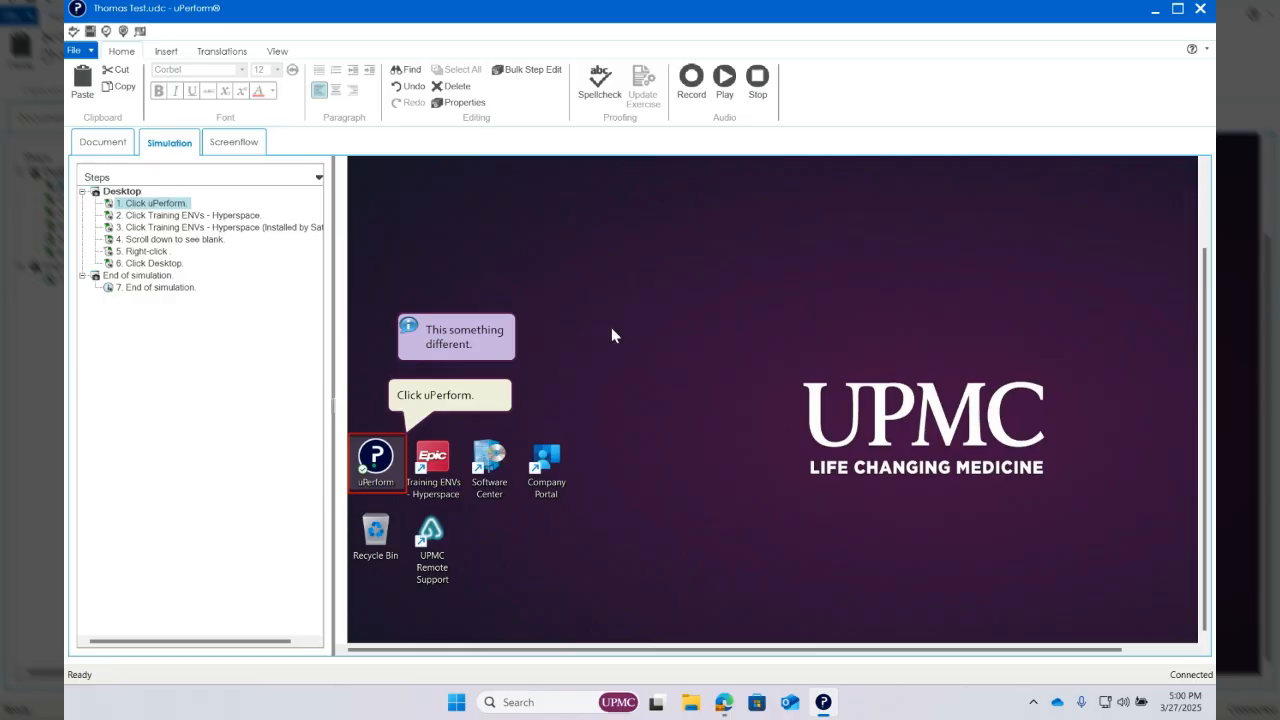
Reopen the first step's Screen properties and copy its current background image
{"action": "right_click", "coordinate": [689, 272]}
{"action": "left_click", "coordinate": [698, 208]}
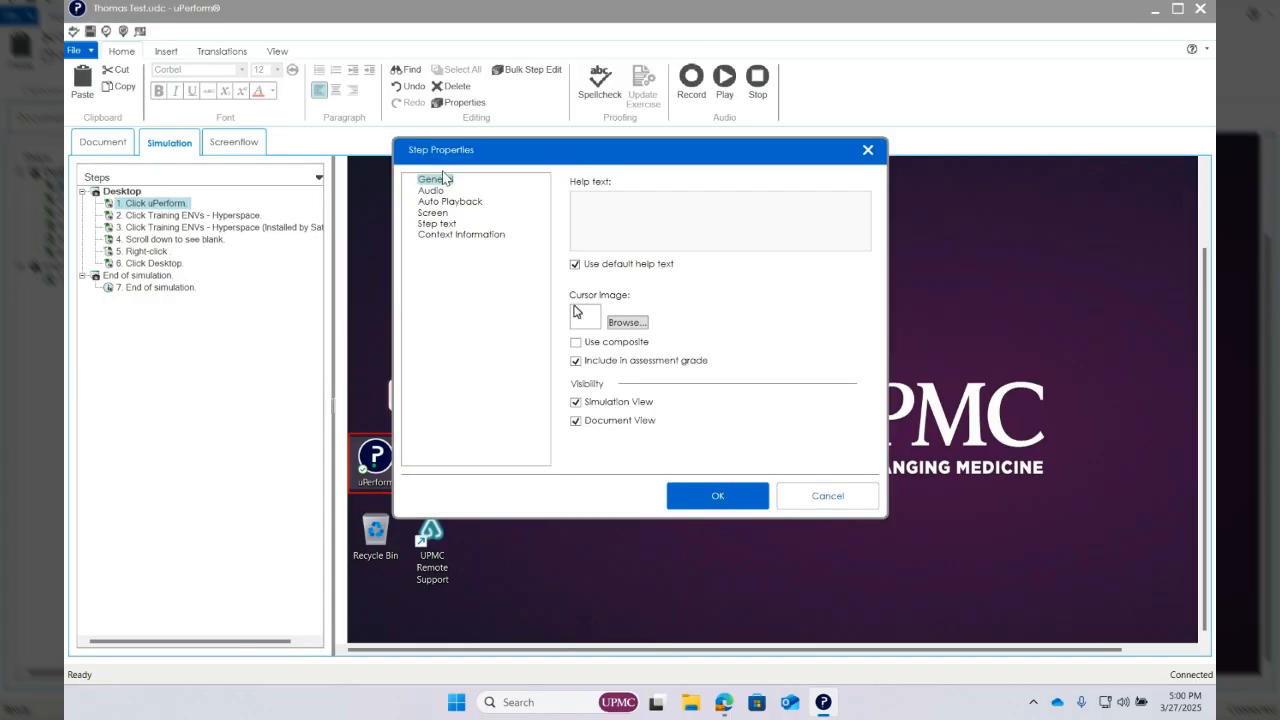
{"action": "left_click", "coordinate": [433, 212]}
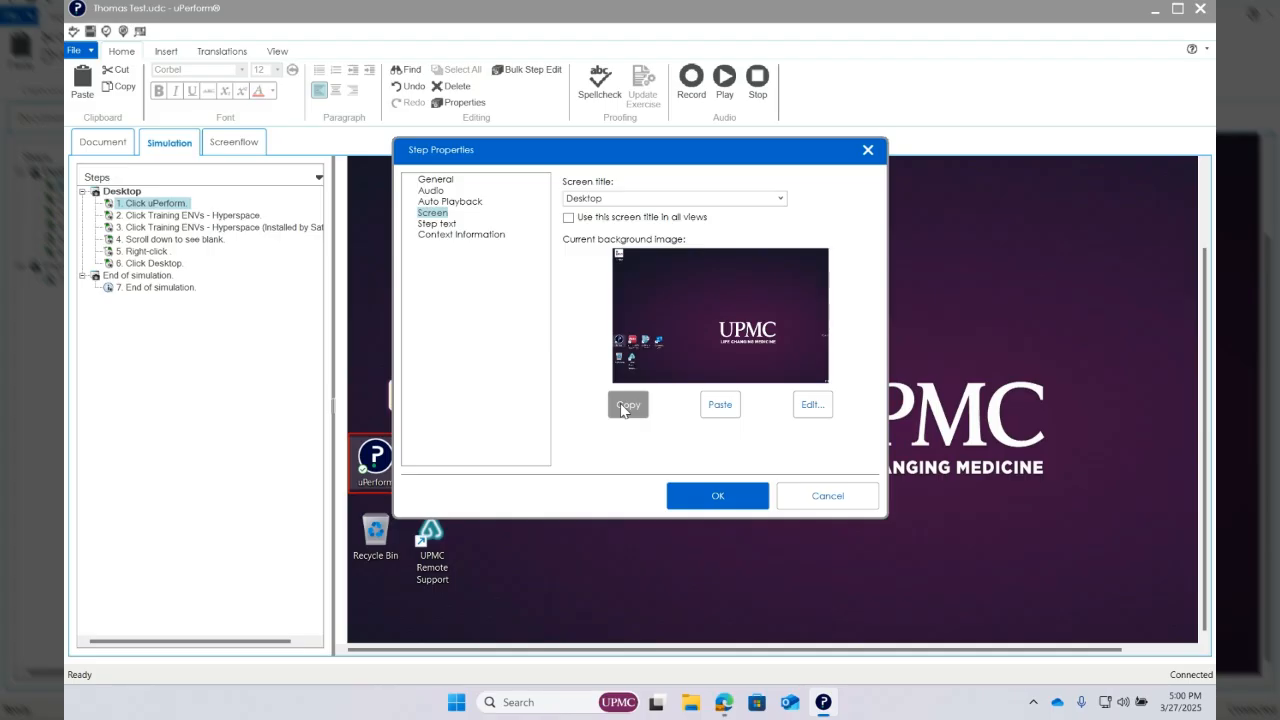
{"action": "mouse_move", "coordinate": [724, 702]}
{"action": "left_click", "coordinate": [646, 611]}
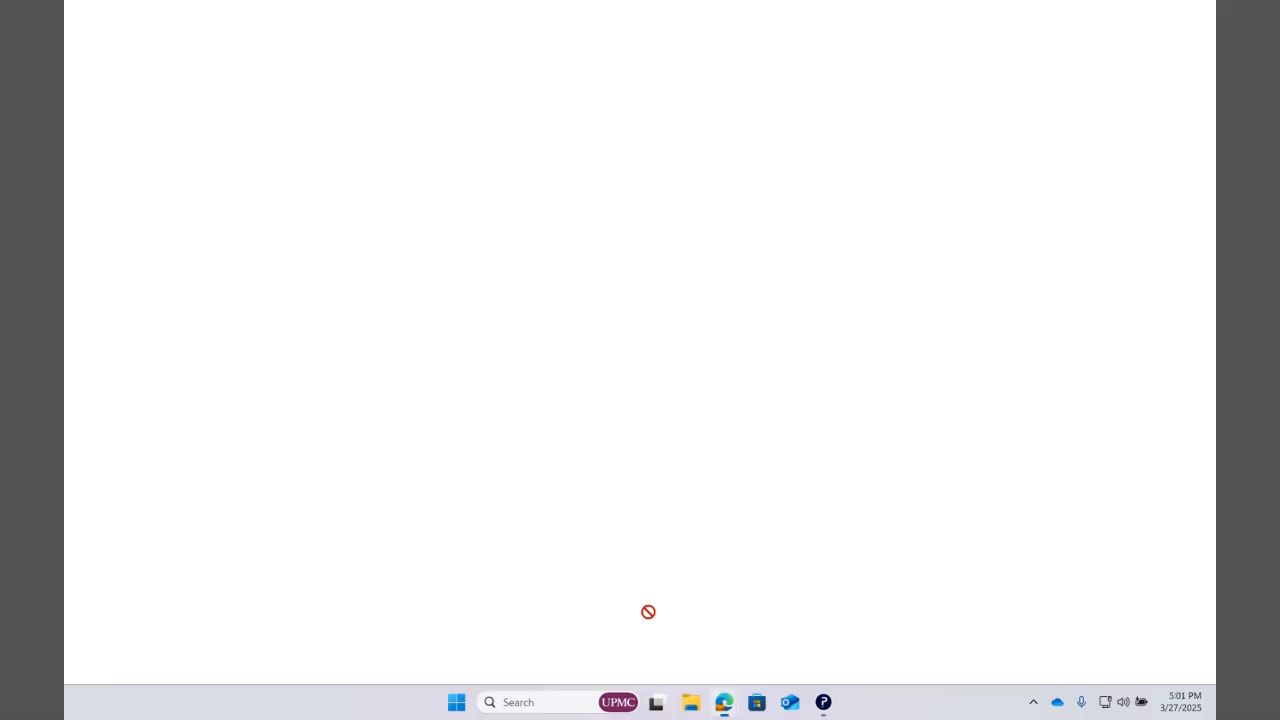
{"action": "left_click", "coordinate": [825, 704]}
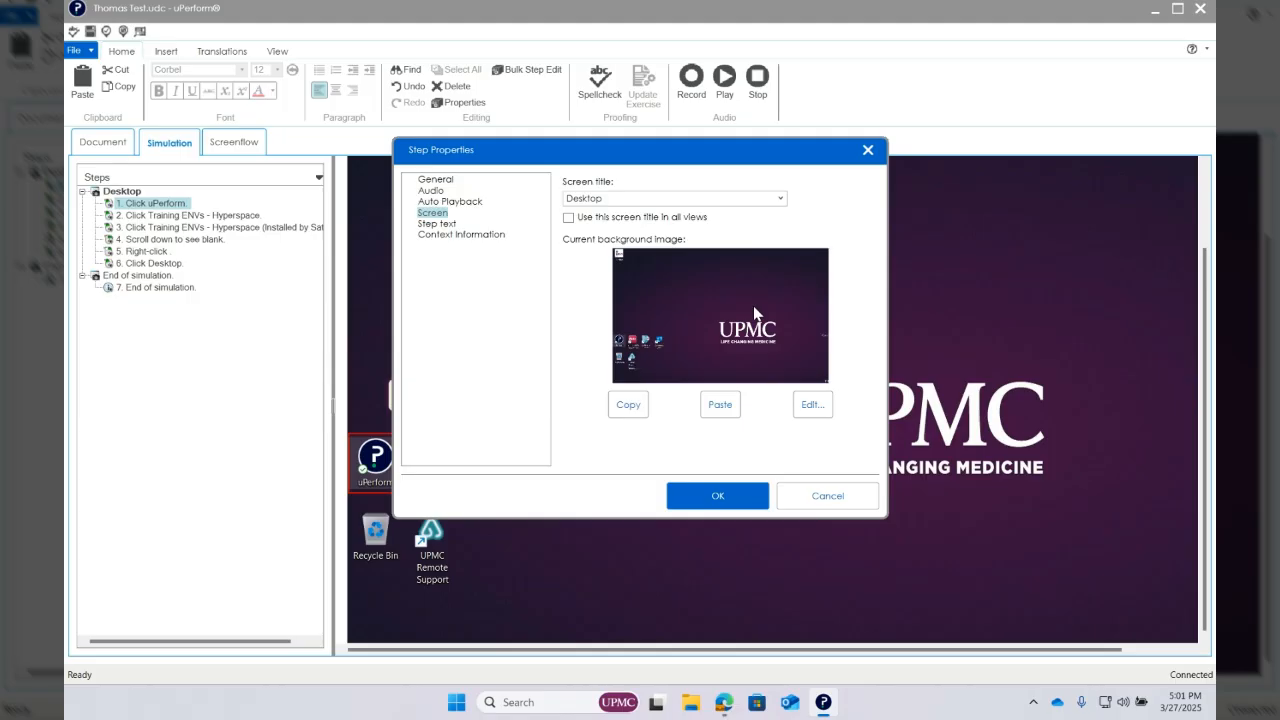
{"action": "left_click", "coordinate": [627, 406]}
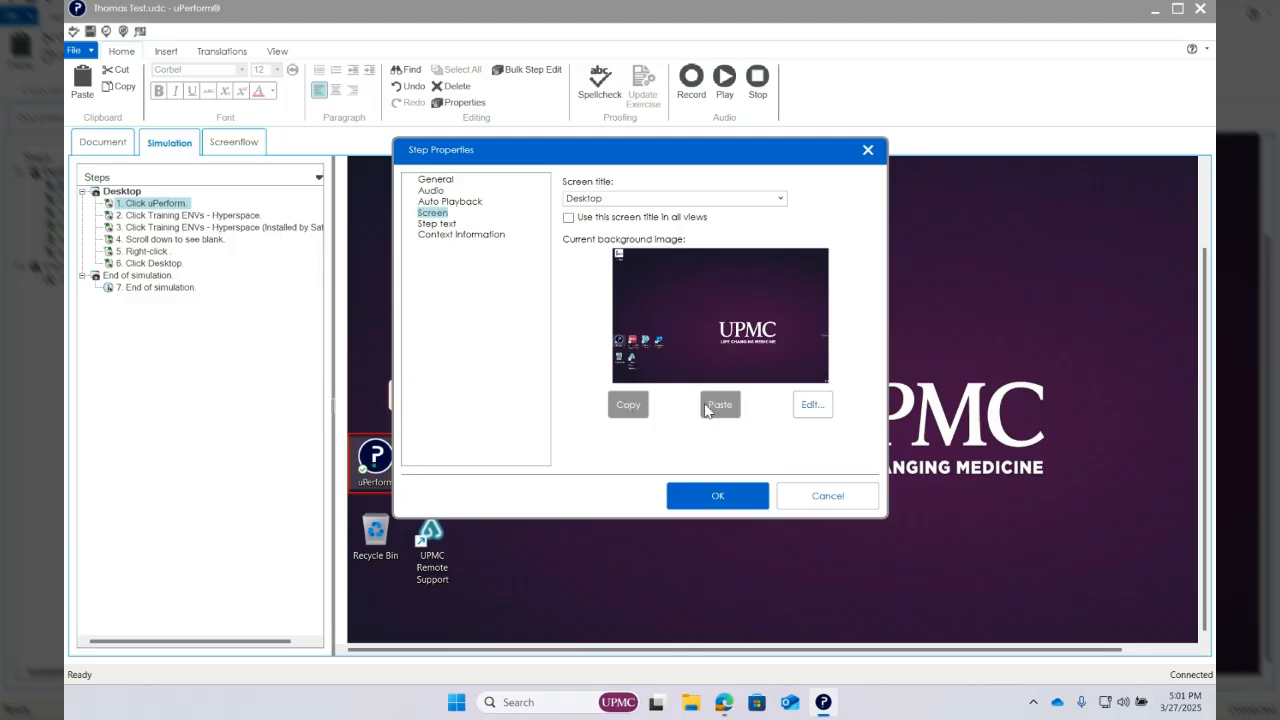
Open the first step's background image for editing, look over the screen, and close the editor without changes
{"action": "left_click", "coordinate": [815, 405]}
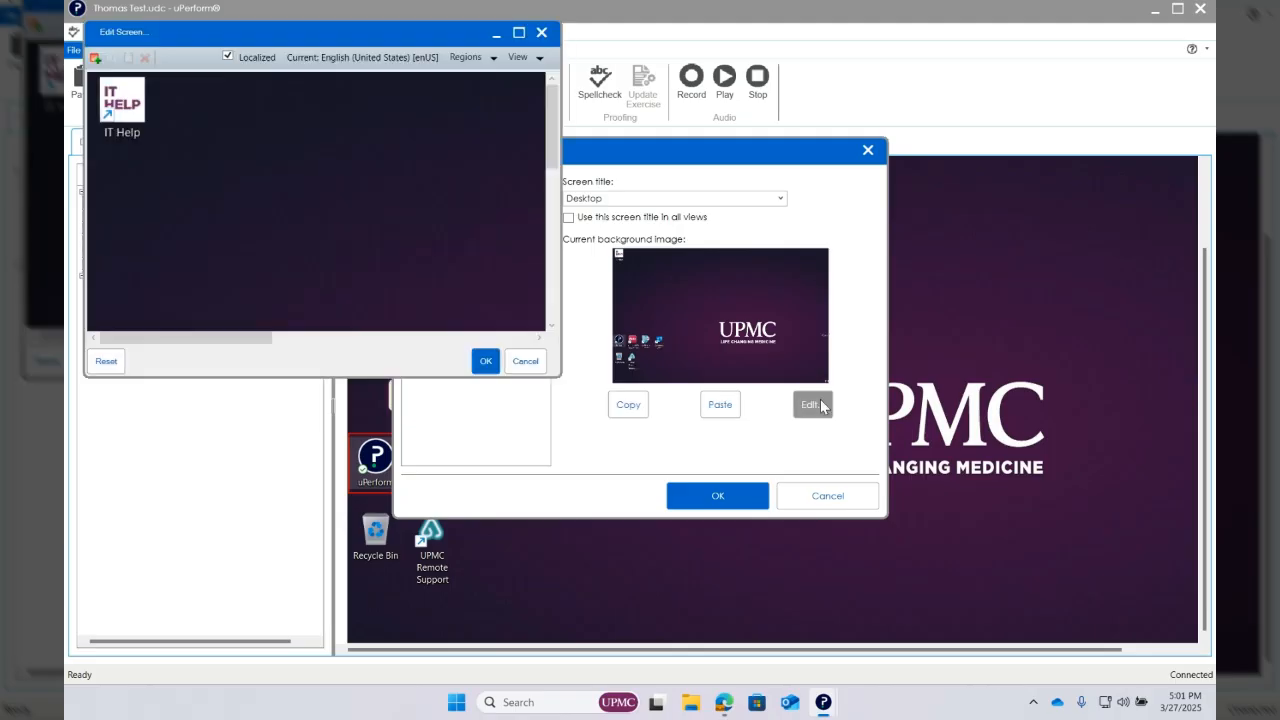
{"action": "scroll", "coordinate": [208, 218], "scroll_direction": "down", "scroll_amount": 1}
{"action": "scroll", "coordinate": [208, 218], "scroll_direction": "down", "scroll_amount": 5}
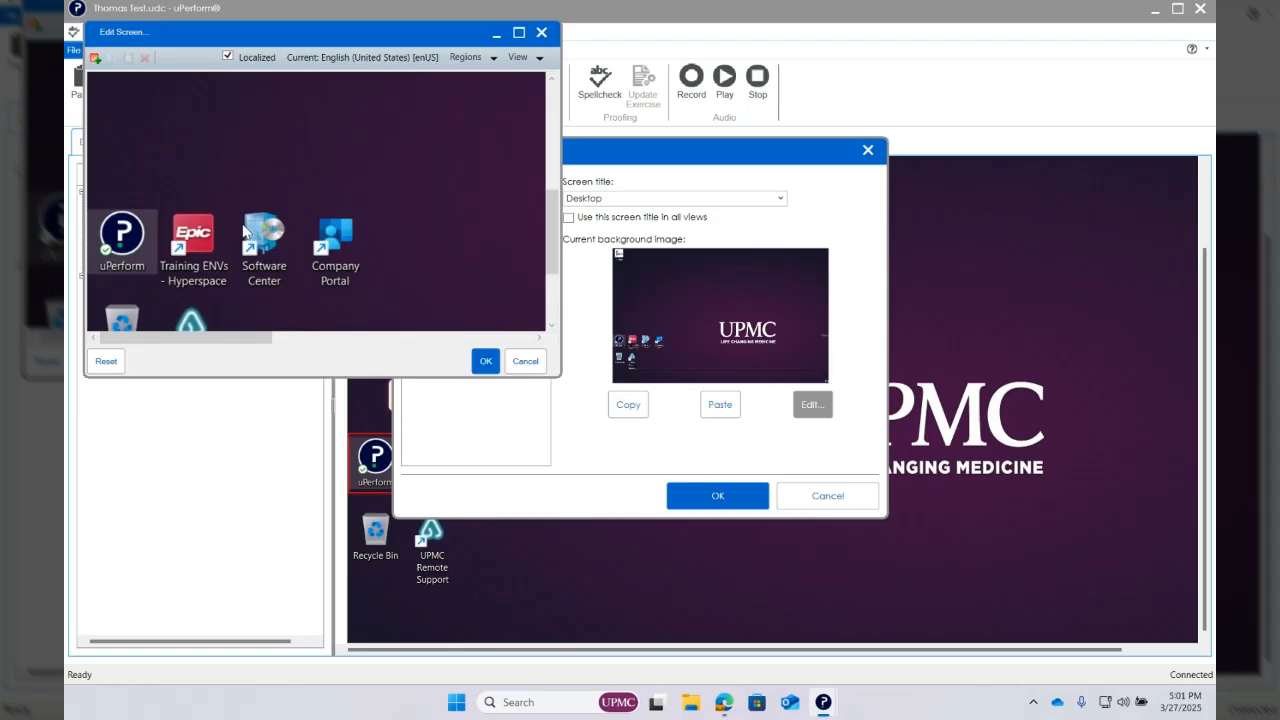
{"action": "scroll", "coordinate": [240, 227], "scroll_direction": "up", "scroll_amount": 6}
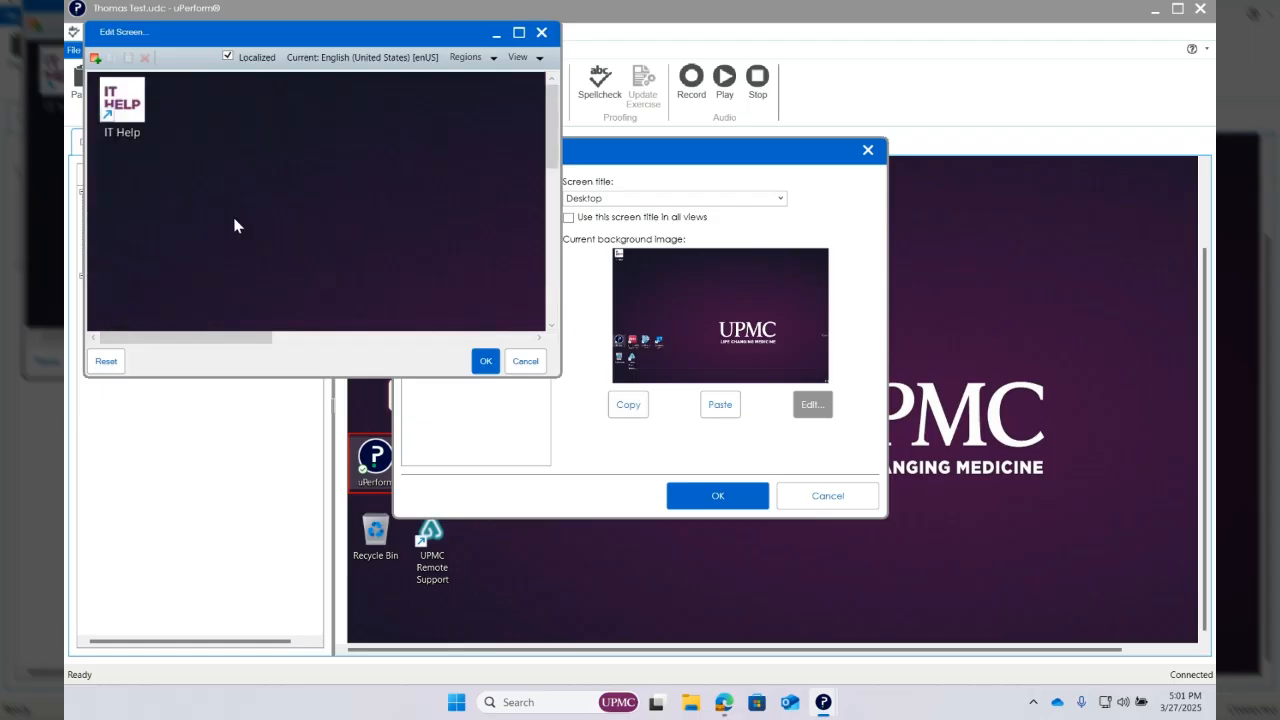
{"action": "left_click", "coordinate": [540, 33]}
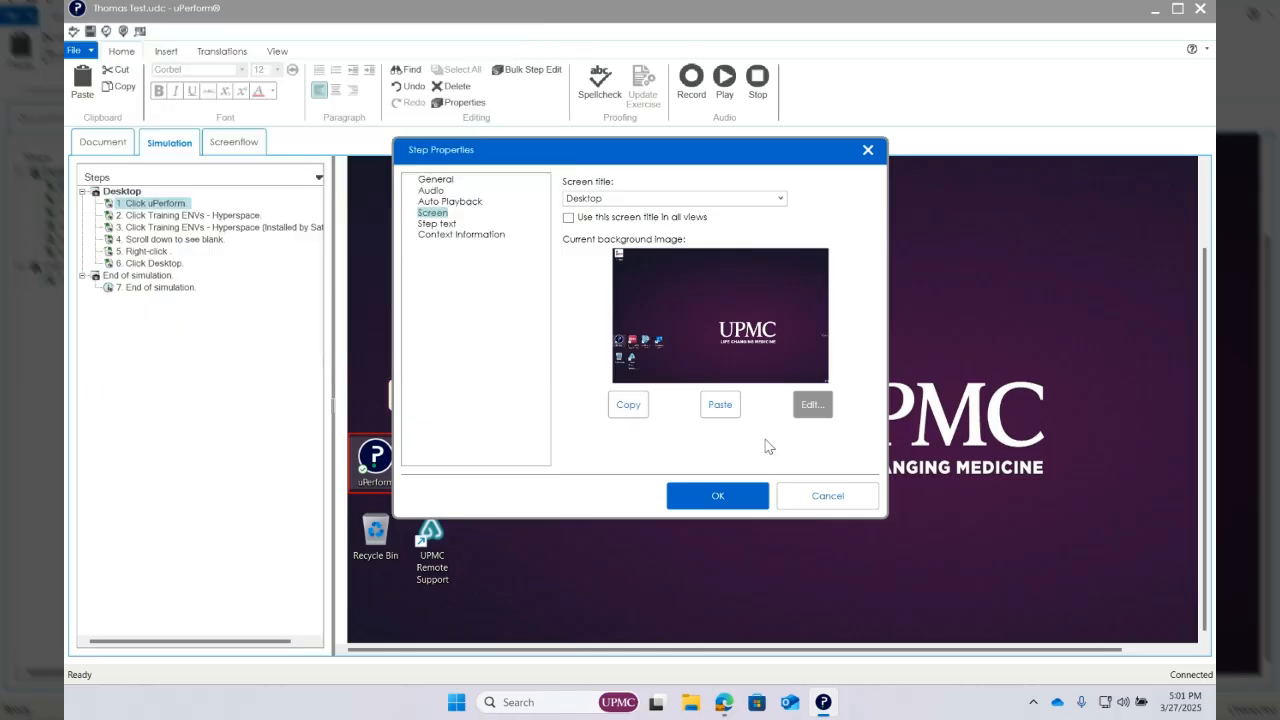
Review the first step's Step text and Context Information properties, and leave the properties without saving
{"action": "left_click", "coordinate": [440, 224]}
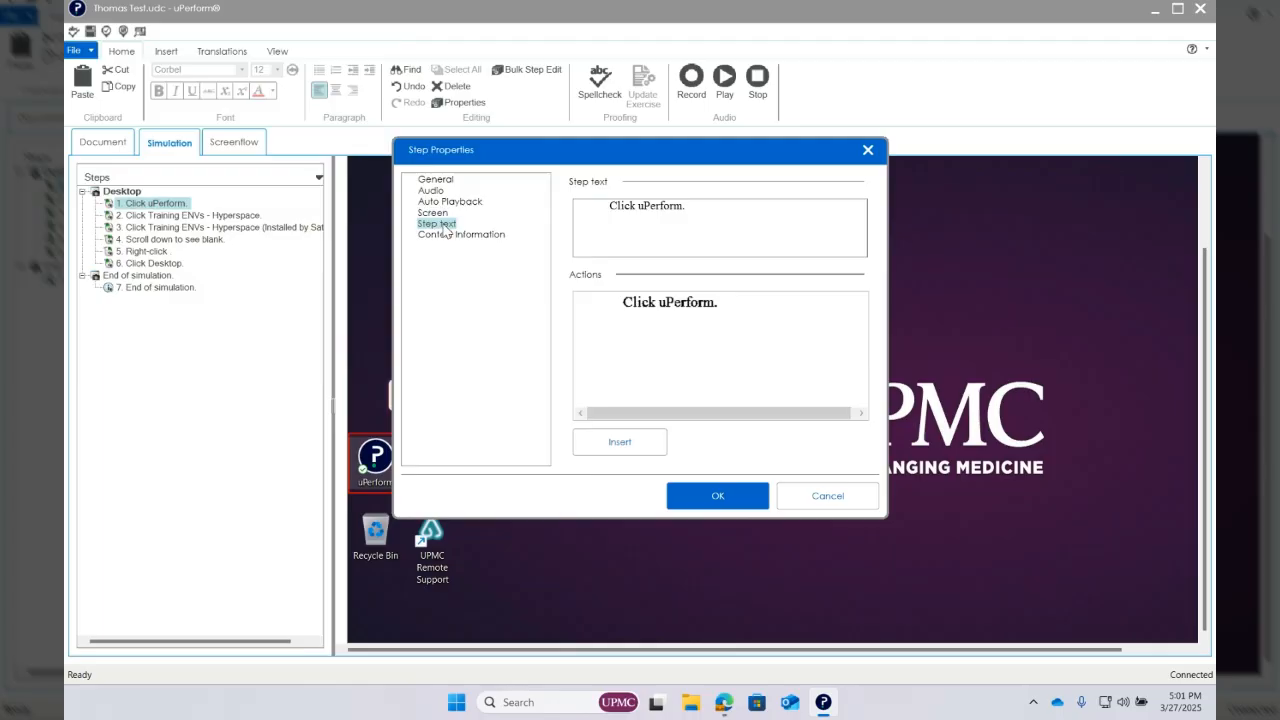
{"action": "left_click", "coordinate": [447, 236]}
{"action": "left_click", "coordinate": [438, 224]}
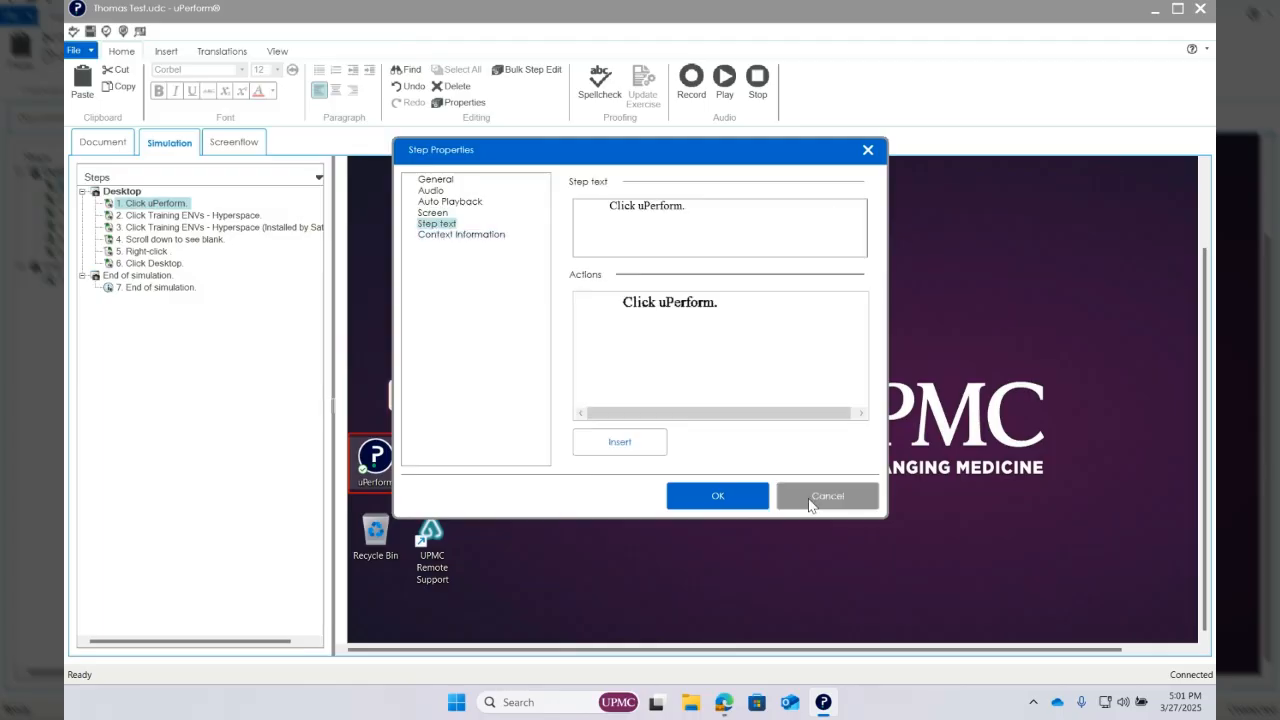
{"action": "left_click", "coordinate": [810, 503]}
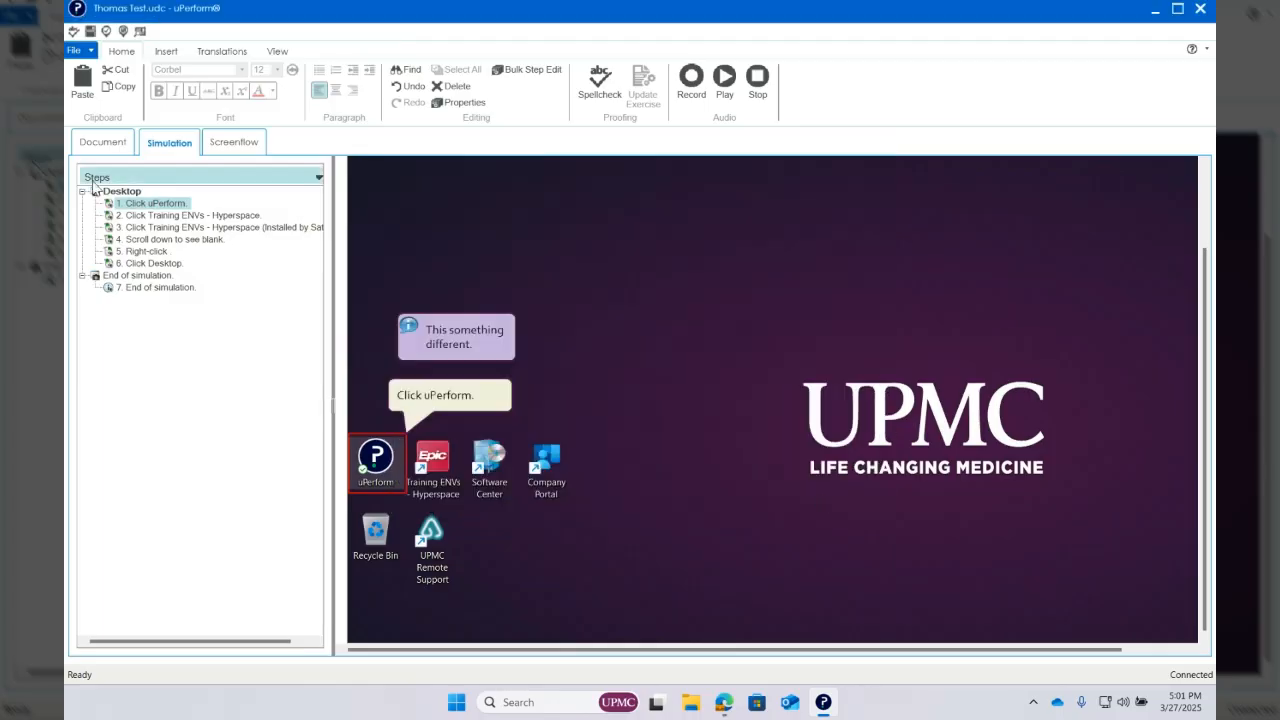
Compare the captured screens of steps 2 and 3 and view the insert options for step 3
{"action": "left_click", "coordinate": [144, 216]}
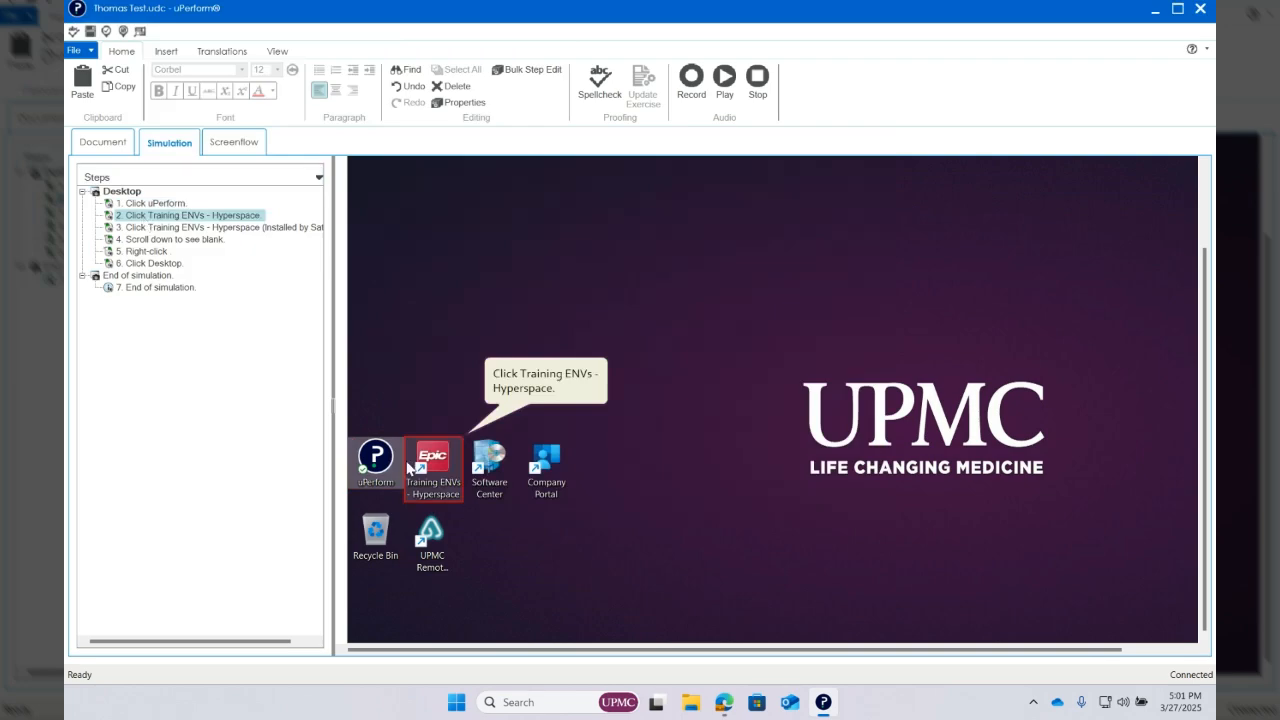
{"action": "left_click", "coordinate": [160, 228]}
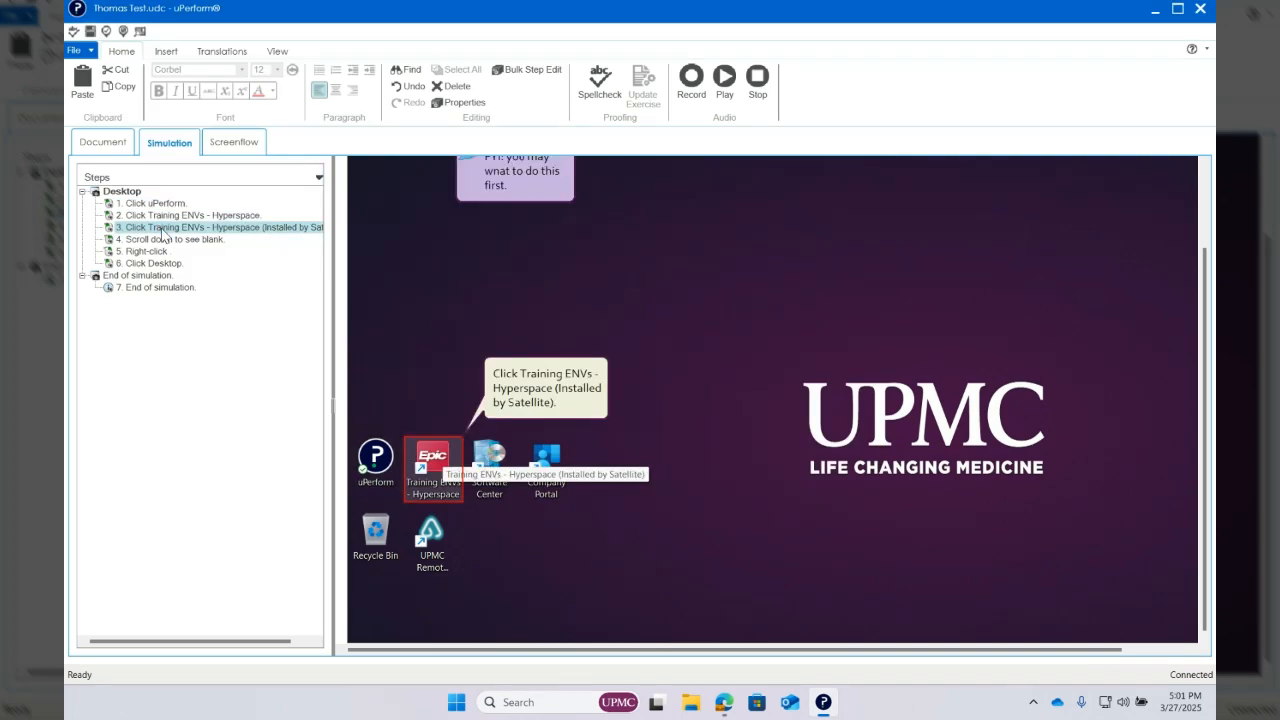
{"action": "left_click", "coordinate": [170, 218]}
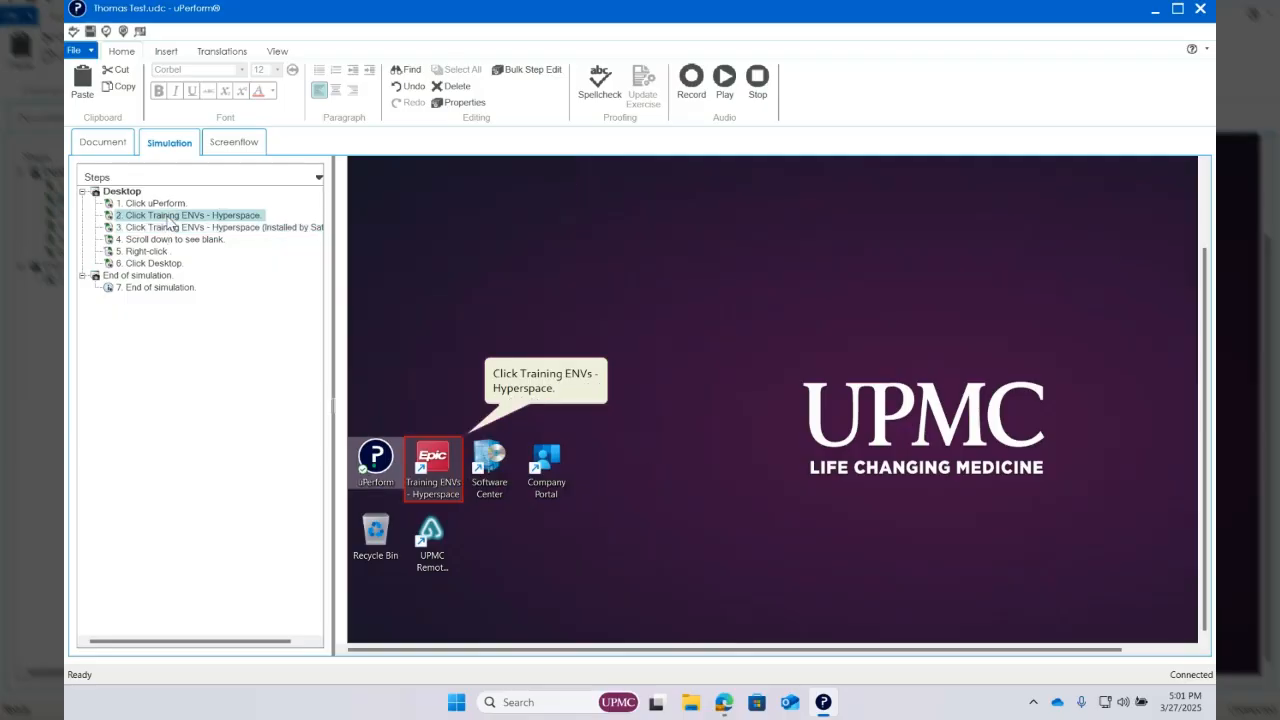
{"action": "left_click", "coordinate": [170, 229]}
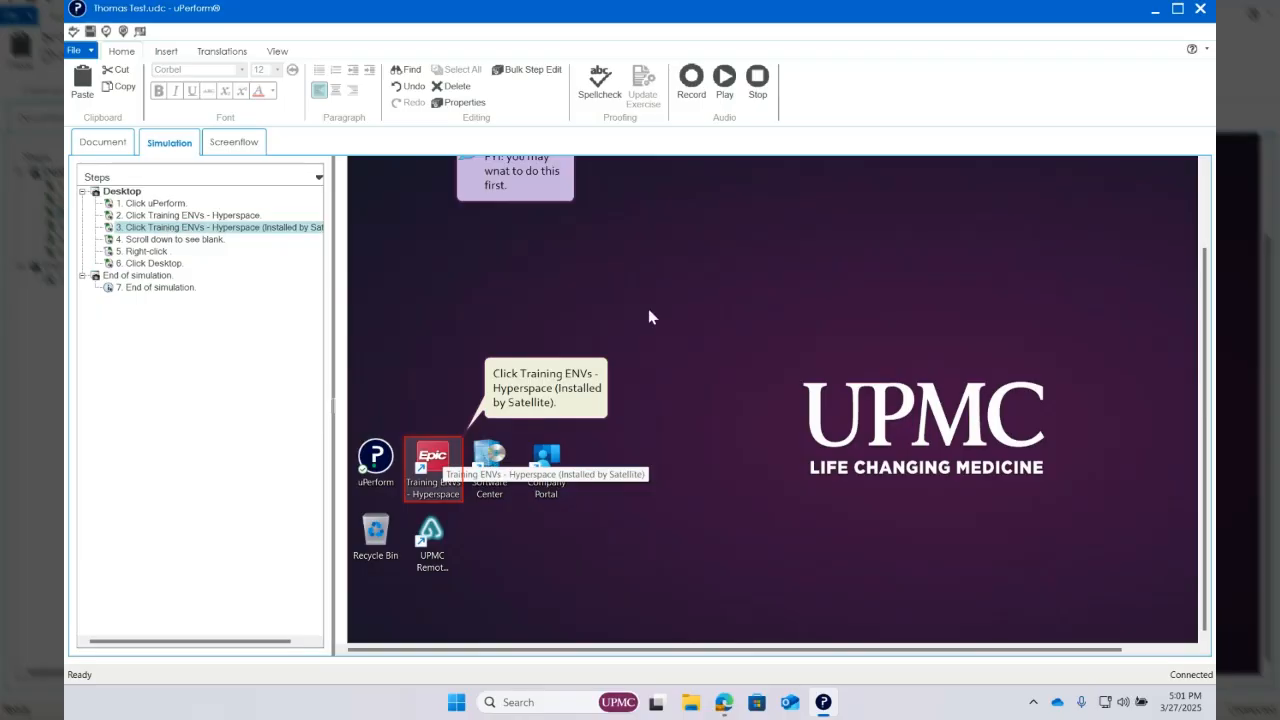
{"action": "left_click", "coordinate": [166, 51]}
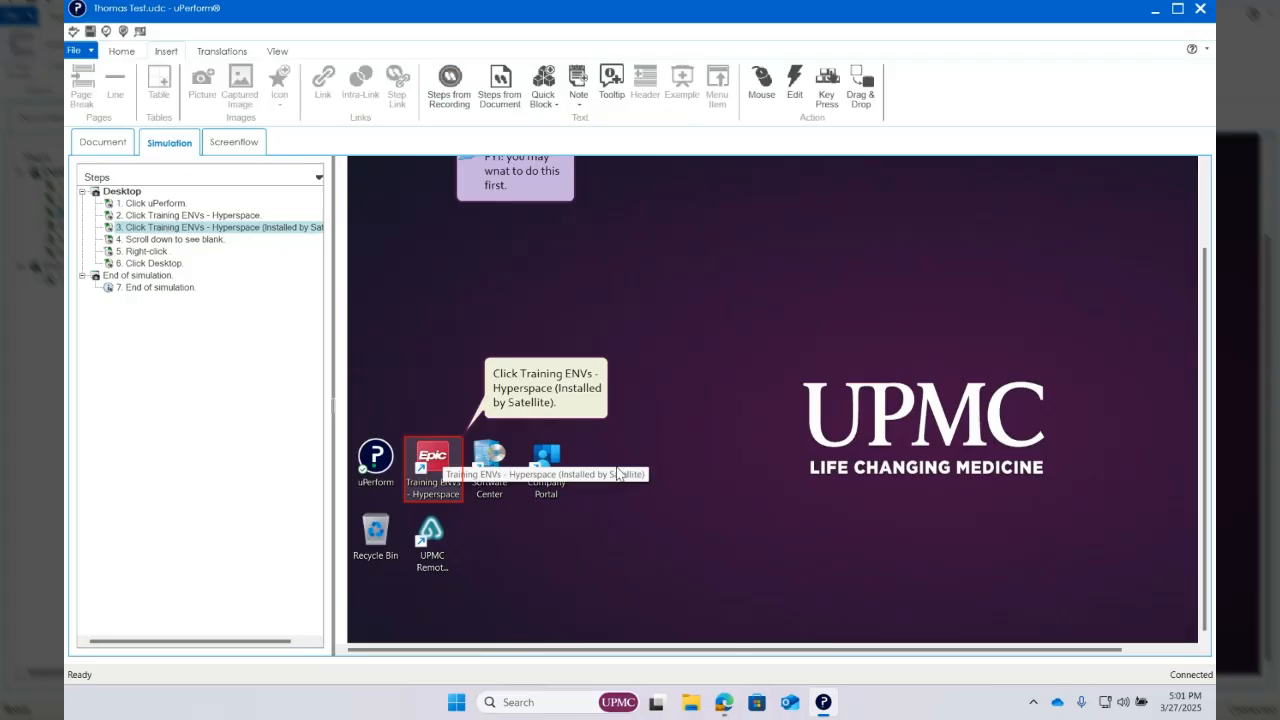
View the Screen properties of step 3, including its background image options, and cancel without changes
{"action": "right_click", "coordinate": [696, 313]}
{"action": "left_click", "coordinate": [603, 265]}
{"action": "left_click", "coordinate": [470, 213]}
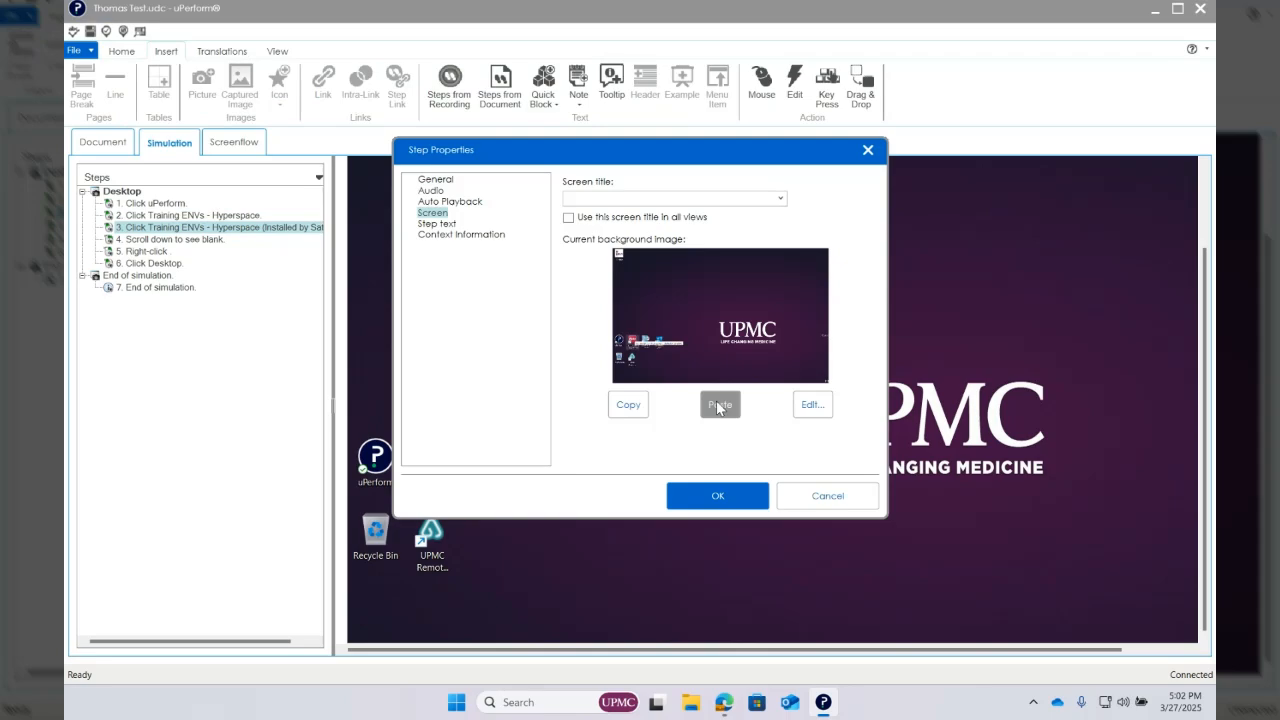
{"action": "left_click", "coordinate": [824, 496]}
Examine the notes shown on the screens of steps 1 and 3 in the simulation
{"action": "scroll", "coordinate": [760, 436], "scroll_direction": "up", "scroll_amount": 1}
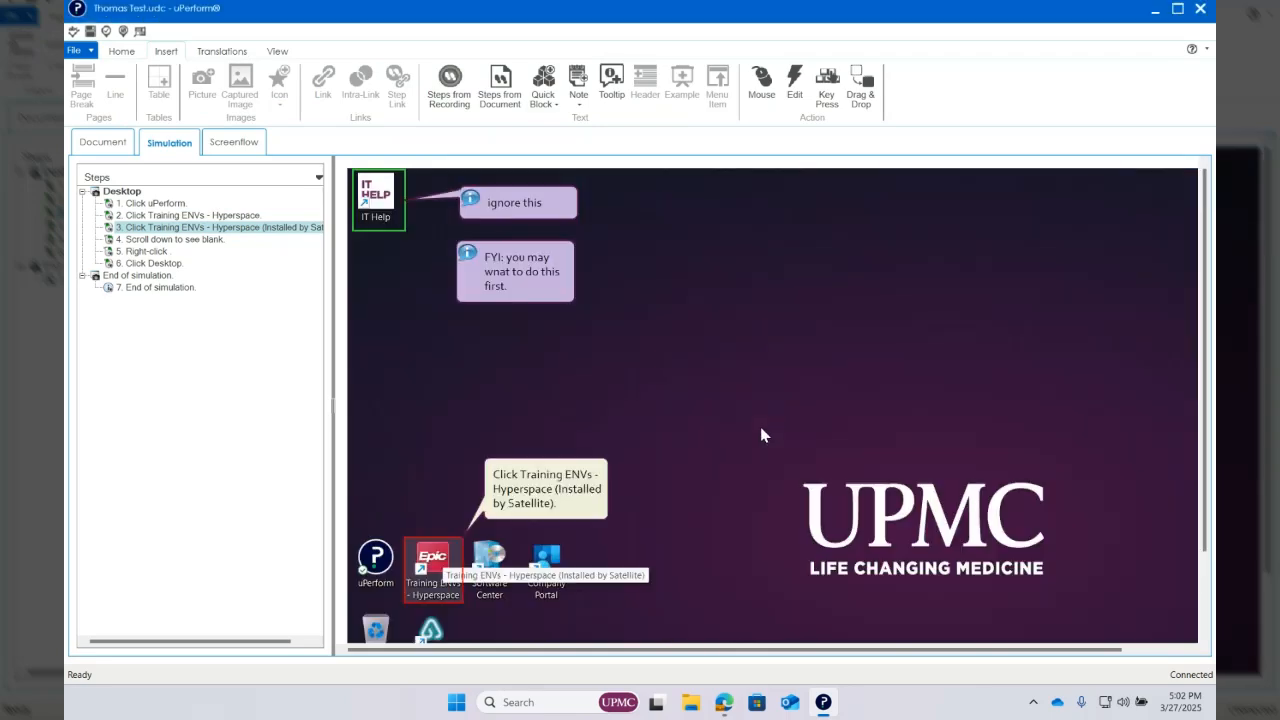
{"action": "left_click", "coordinate": [156, 204]}
{"action": "left_click", "coordinate": [161, 228]}
{"action": "left_click", "coordinate": [506, 257]}
Check the "Click uPerform." step's screenshot in the Document view and return to its screen in the Simulation view
{"action": "left_click", "coordinate": [104, 142]}
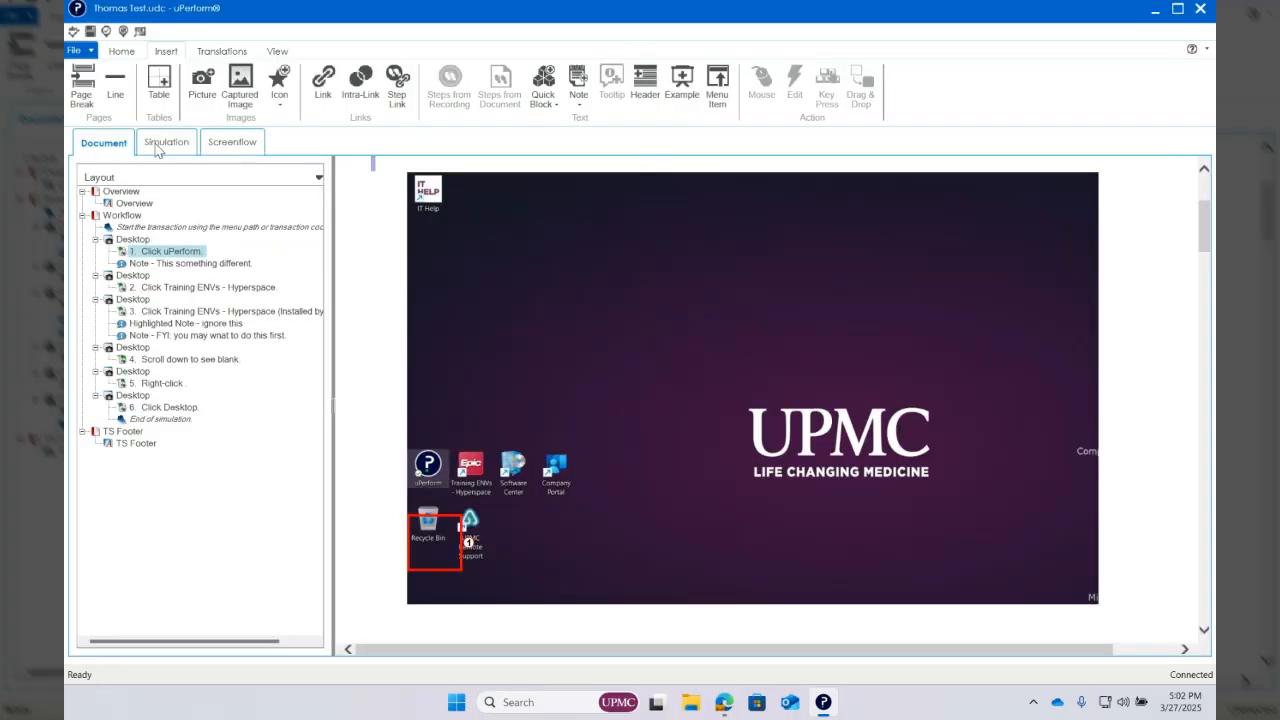
{"action": "left_click", "coordinate": [166, 142]}
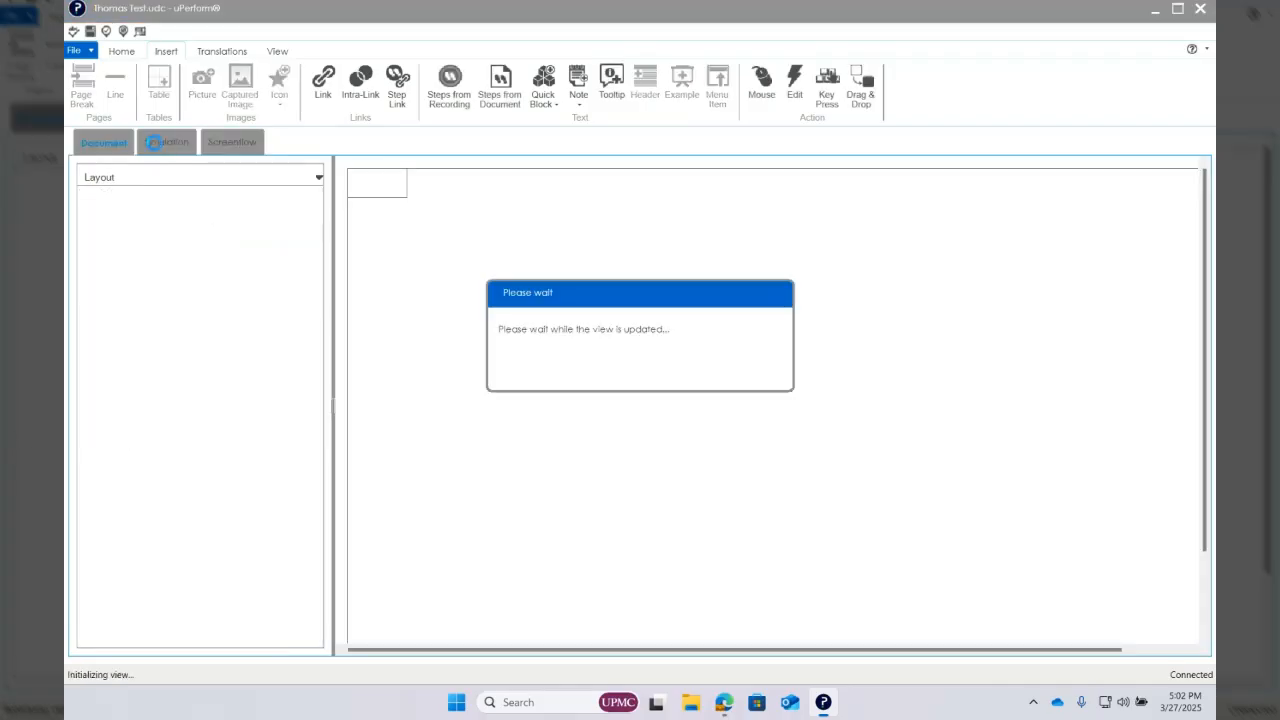
{"action": "scroll", "coordinate": [625, 436], "scroll_direction": "down", "scroll_amount": 1}
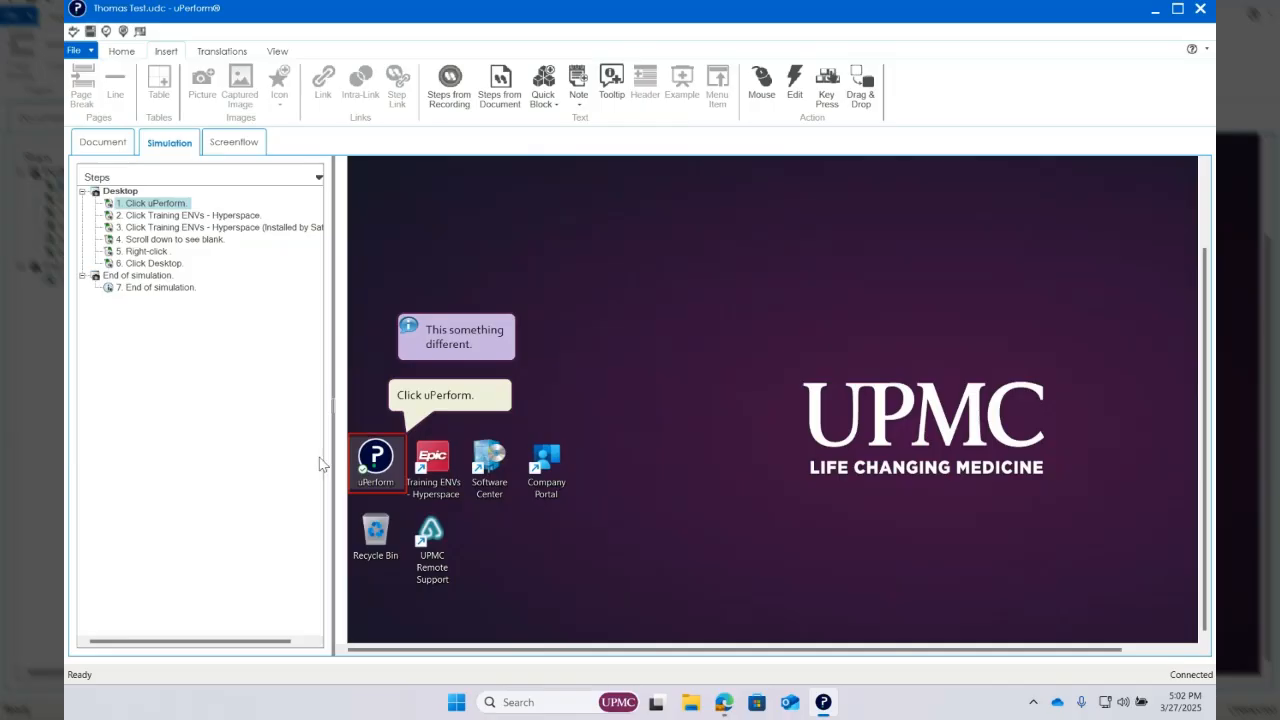
Review the title, Overview and Workflow sections at the start of the document in the Document view
{"action": "left_click", "coordinate": [99, 145]}
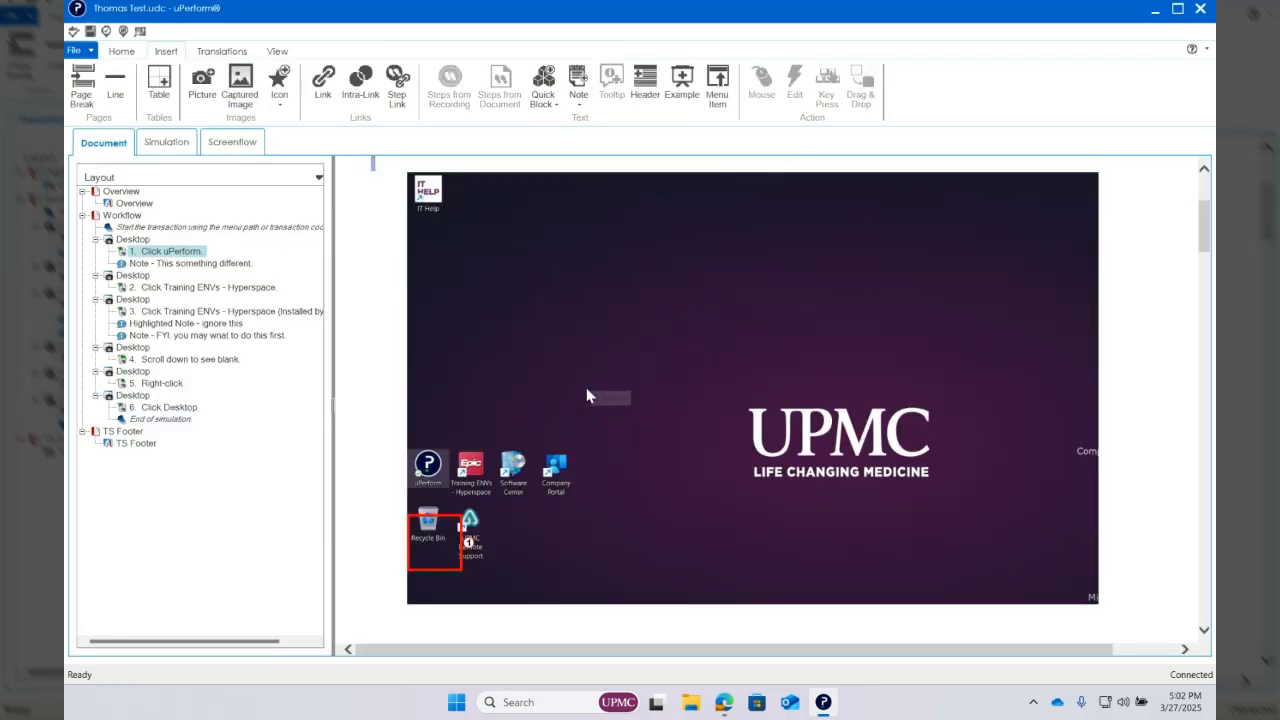
{"action": "scroll", "coordinate": [429, 465], "scroll_direction": "down", "scroll_amount": 1}
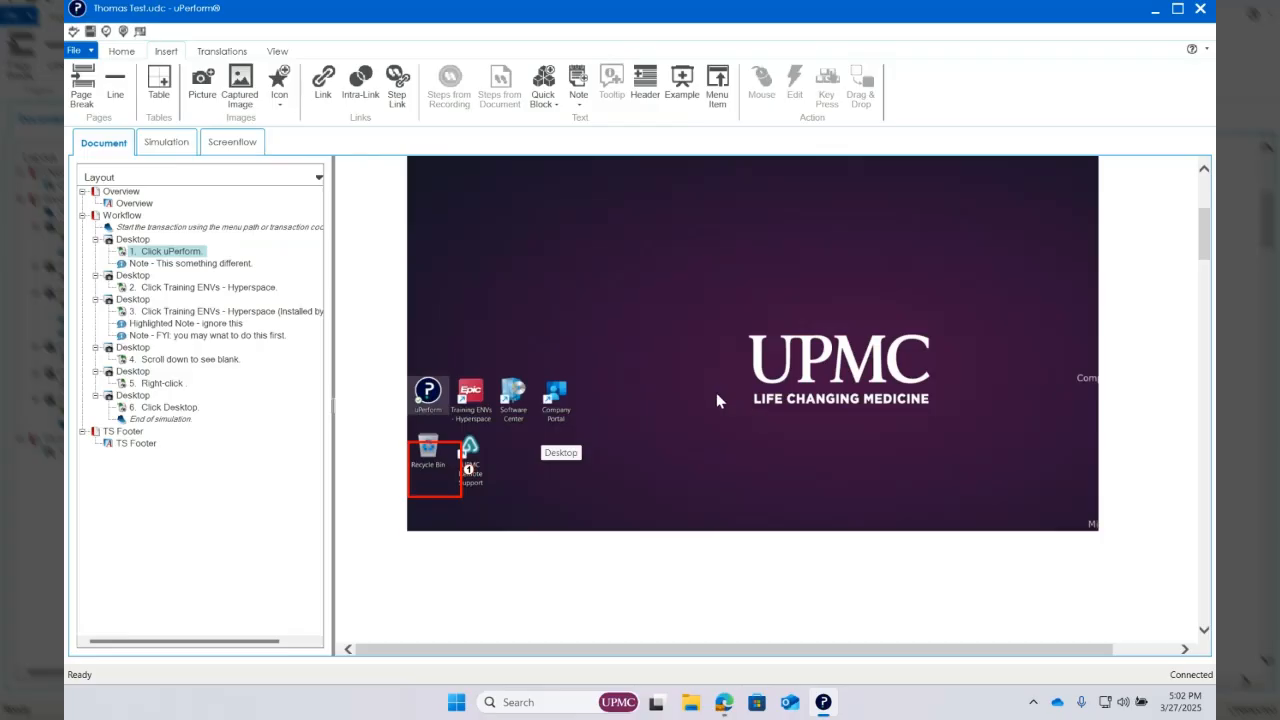
{"action": "scroll", "coordinate": [716, 400], "scroll_direction": "up", "scroll_amount": 4}
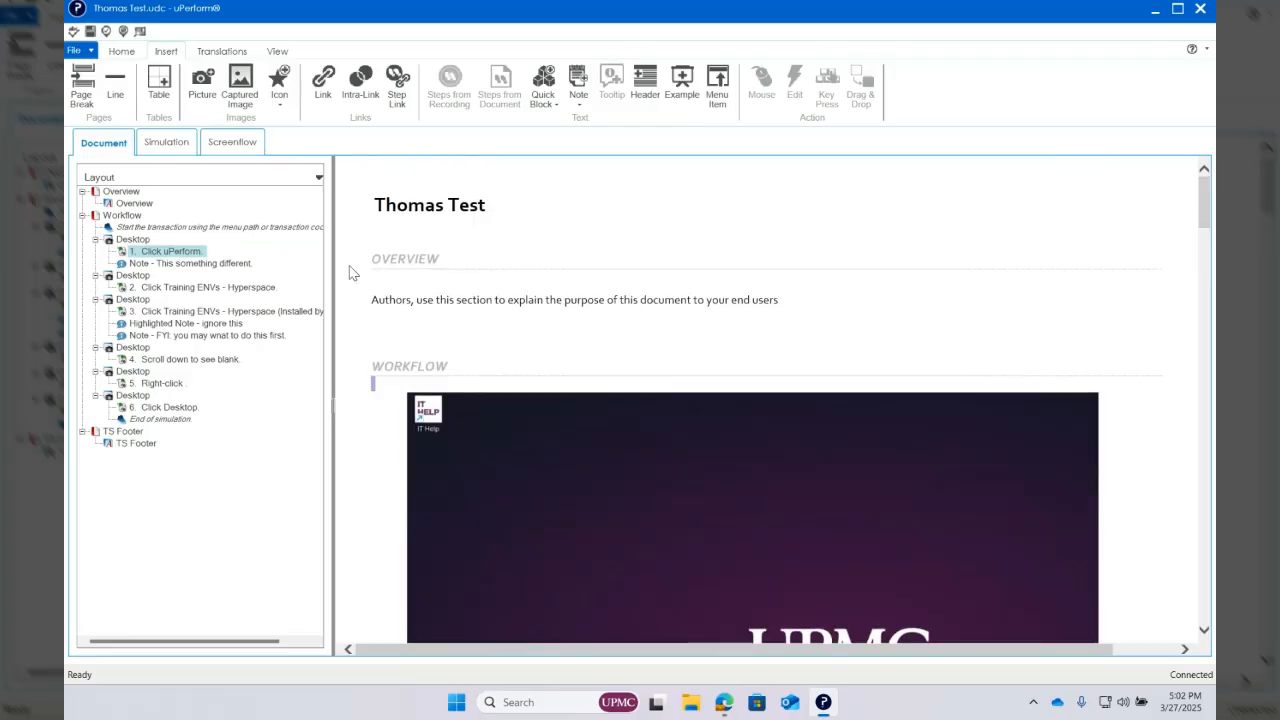
{"action": "left_click", "coordinate": [460, 303]}
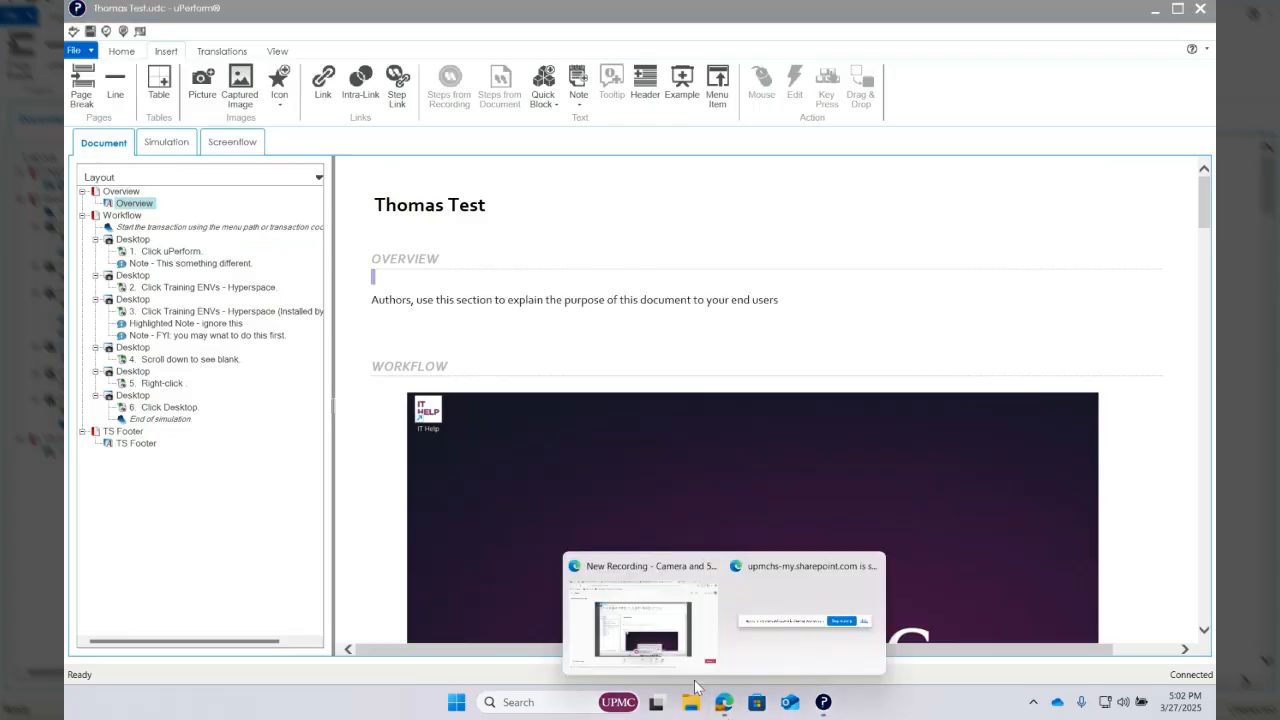
{"action": "left_click", "coordinate": [645, 605]}
{"action": "left_click", "coordinate": [818, 702]}
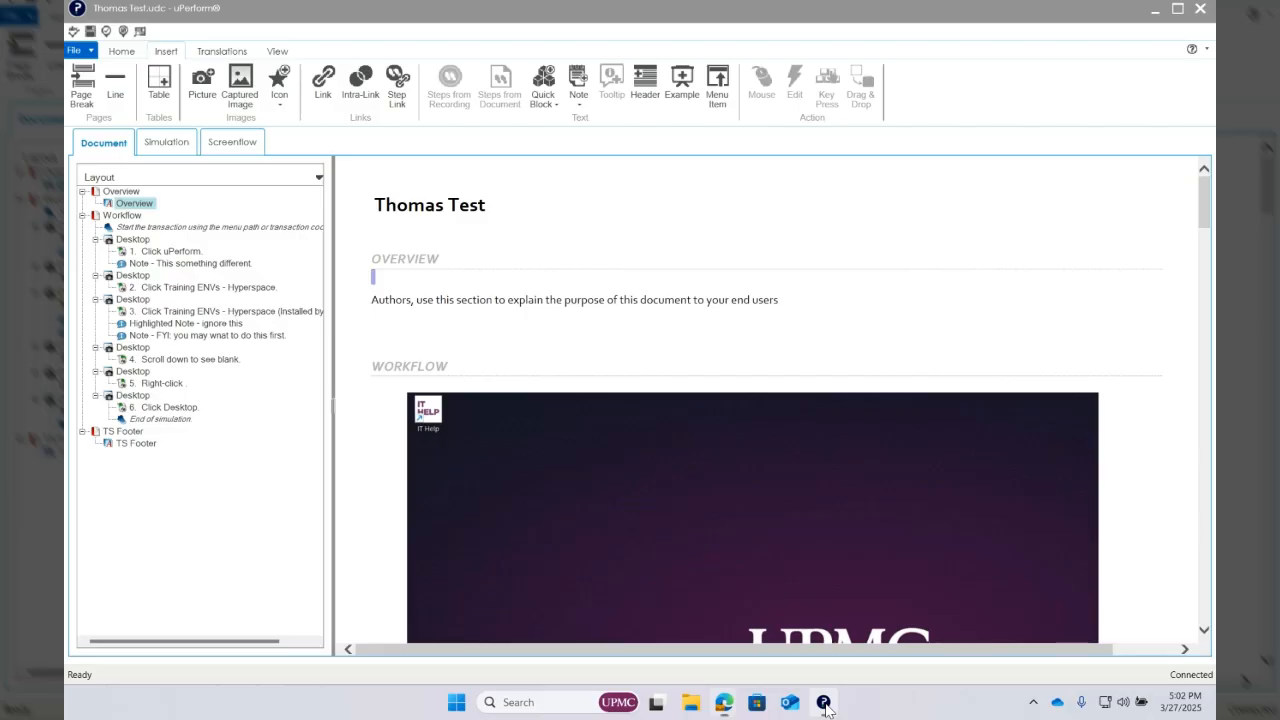
Examine step 1's screenshot, instruction text and note in the document's Workflow section
{"action": "left_click", "coordinate": [160, 252]}
{"action": "scroll", "coordinate": [650, 260], "scroll_direction": "down", "scroll_amount": 4}
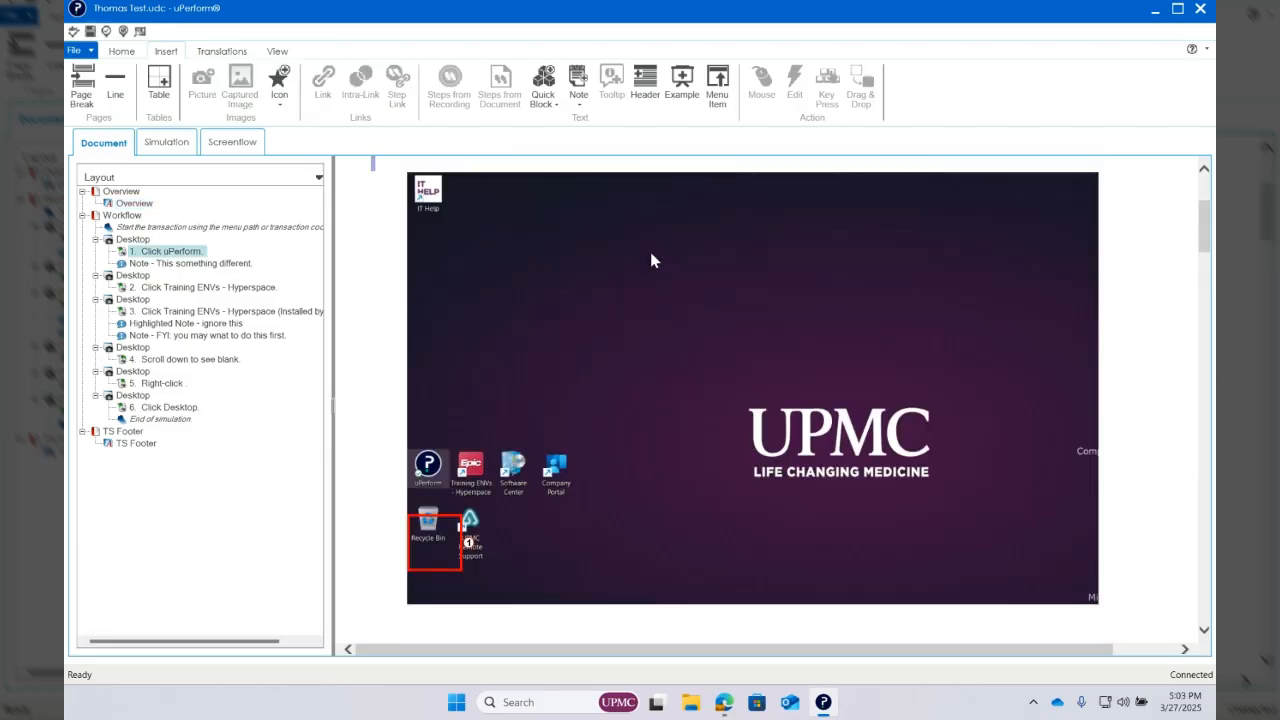
{"action": "scroll", "coordinate": [452, 515], "scroll_direction": "down", "scroll_amount": 2}
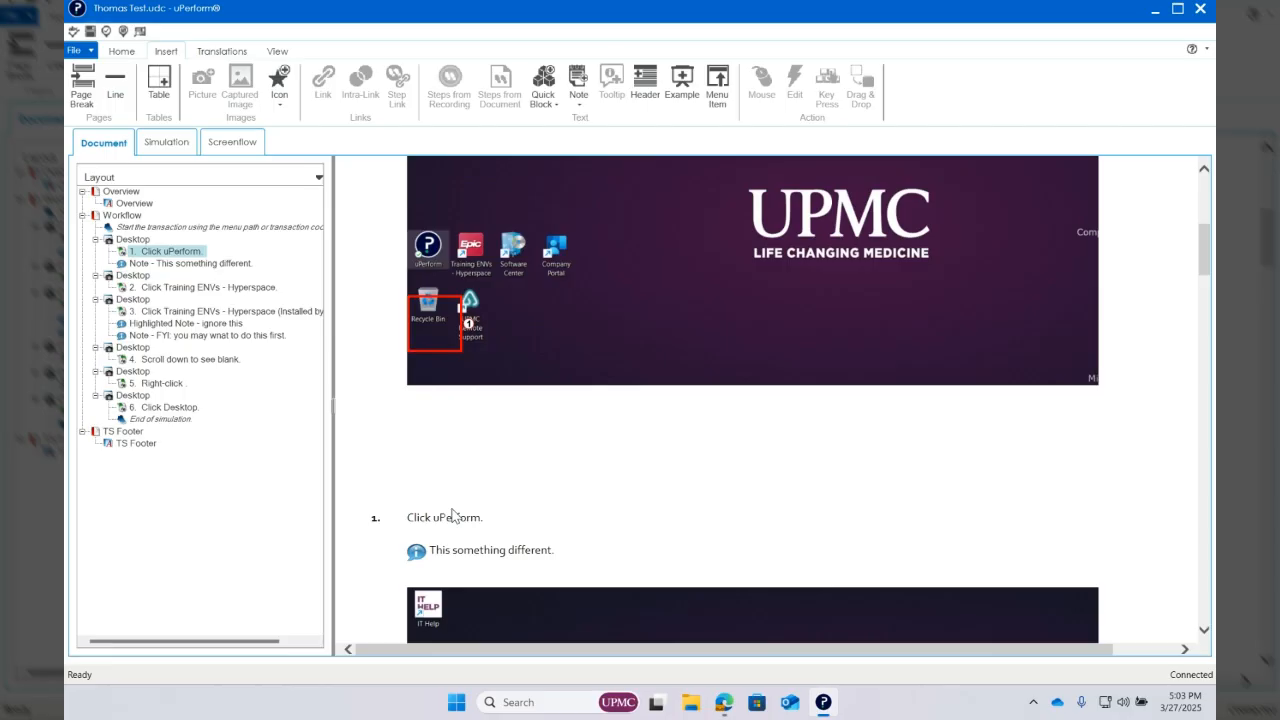
{"action": "scroll", "coordinate": [492, 508], "scroll_direction": "down", "scroll_amount": 1}
{"action": "scroll", "coordinate": [492, 508], "scroll_direction": "down", "scroll_amount": 1}
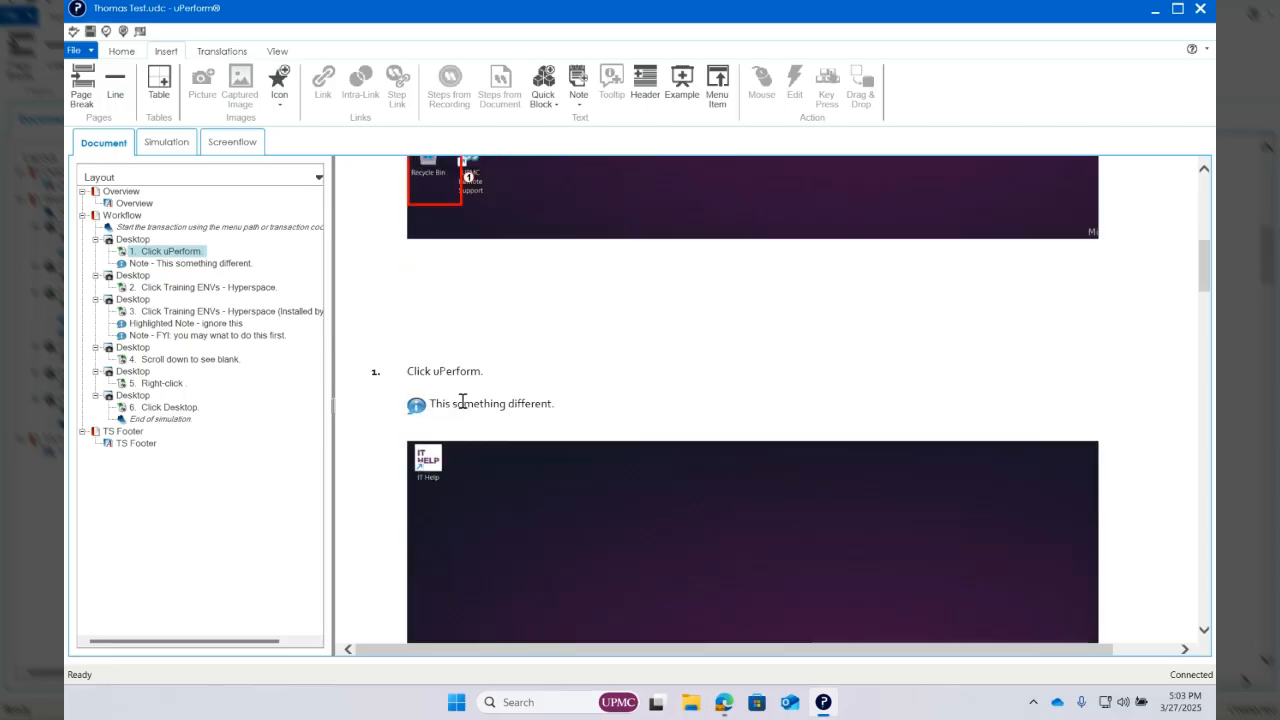
{"action": "scroll", "coordinate": [470, 410], "scroll_direction": "up", "scroll_amount": 2}
{"action": "scroll", "coordinate": [492, 420], "scroll_direction": "down", "scroll_amount": 2}
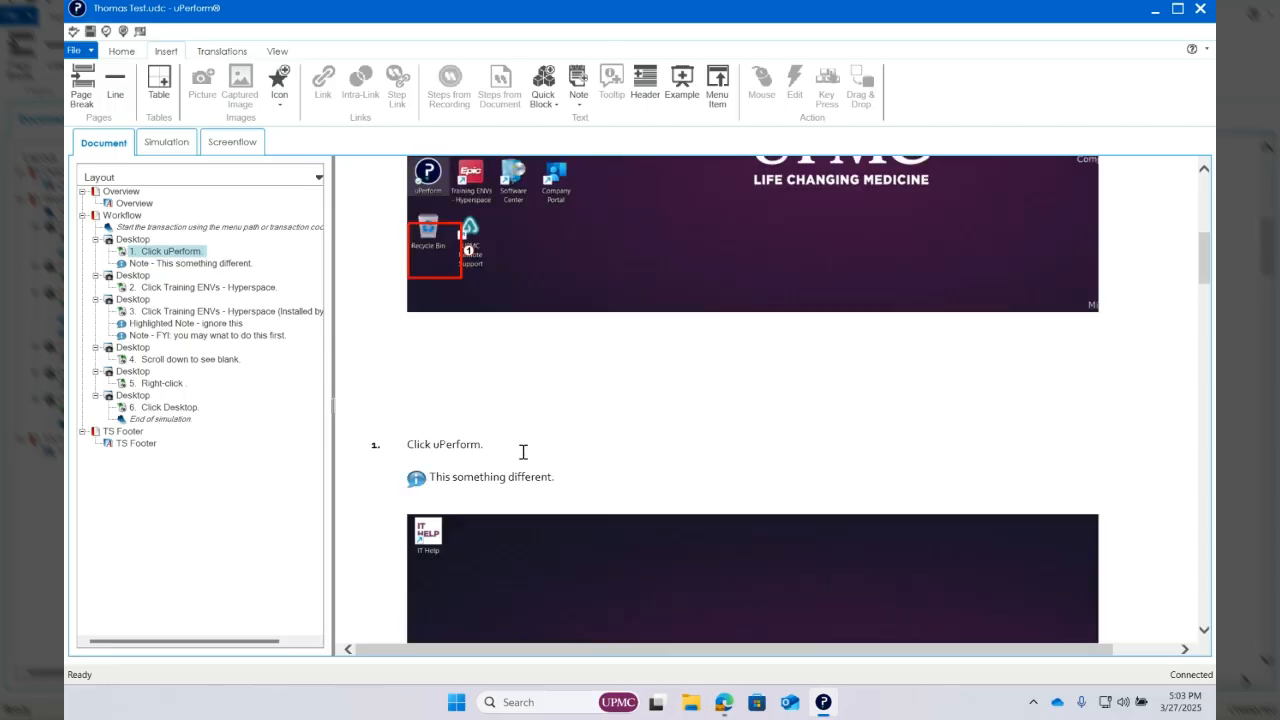
{"action": "scroll", "coordinate": [487, 230], "scroll_direction": "down", "scroll_amount": 3}
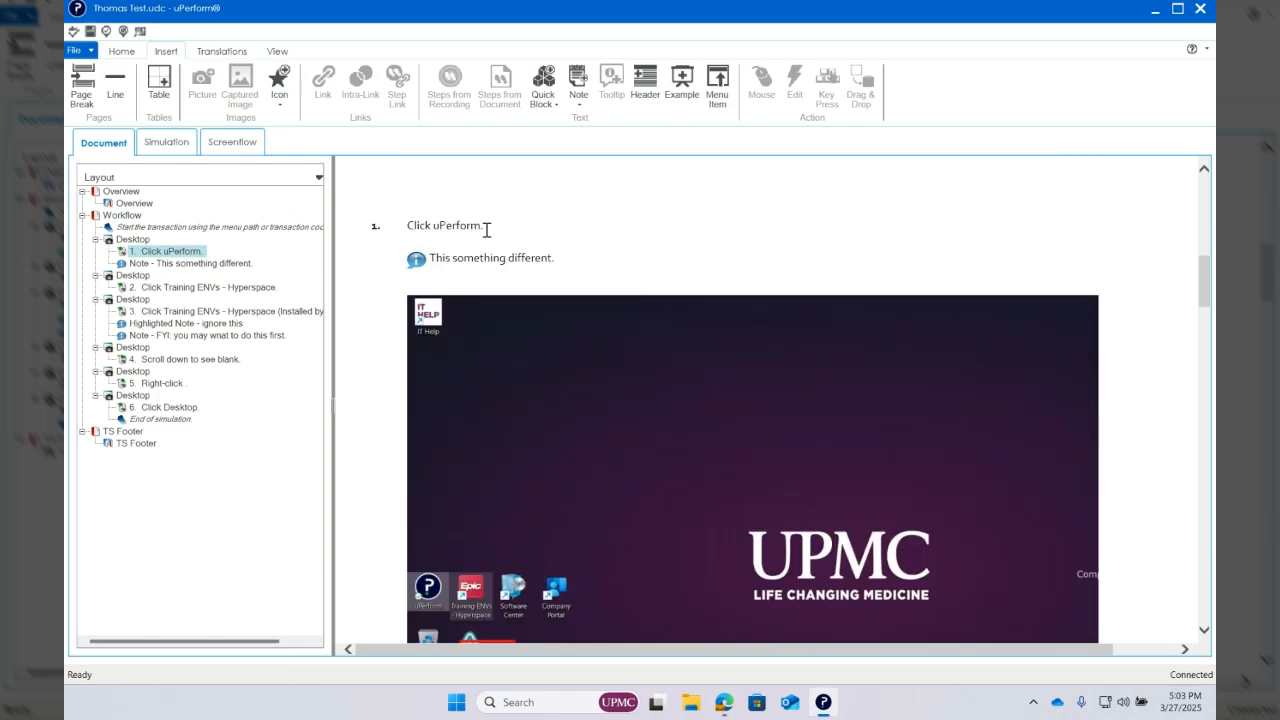
{"action": "scroll", "coordinate": [580, 320], "scroll_direction": "down", "scroll_amount": 2}
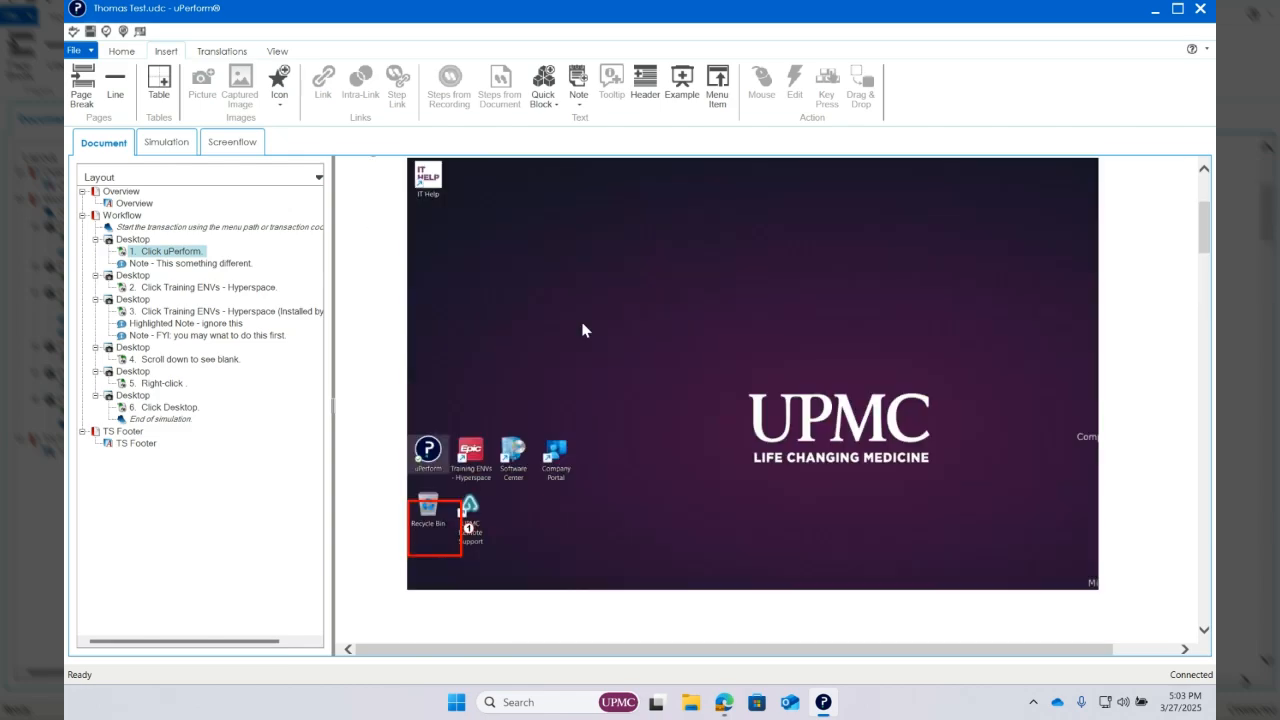
{"action": "scroll", "coordinate": [583, 330], "scroll_direction": "down", "scroll_amount": 1}
View the icon and visibility options in the properties of step 1's note in the Simulation view, and cancel without changes
{"action": "left_click", "coordinate": [170, 146]}
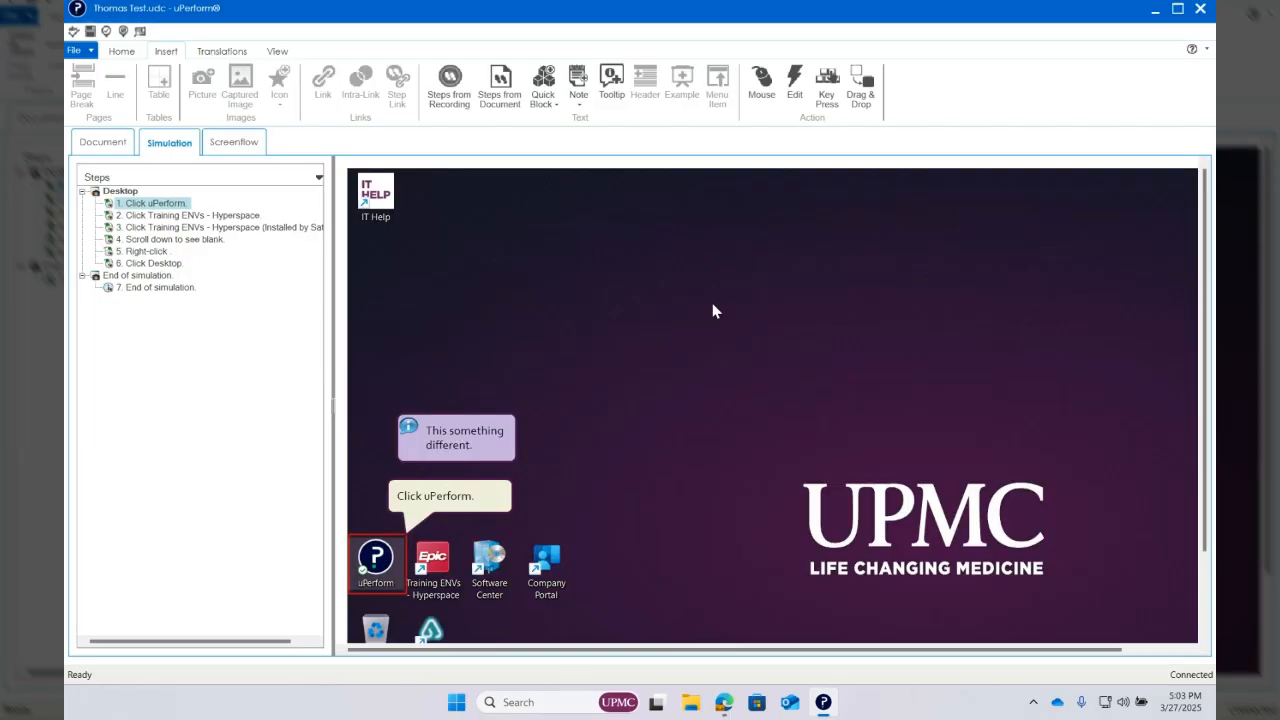
{"action": "scroll", "coordinate": [478, 364], "scroll_direction": "down", "scroll_amount": 1}
{"action": "right_click", "coordinate": [466, 366]}
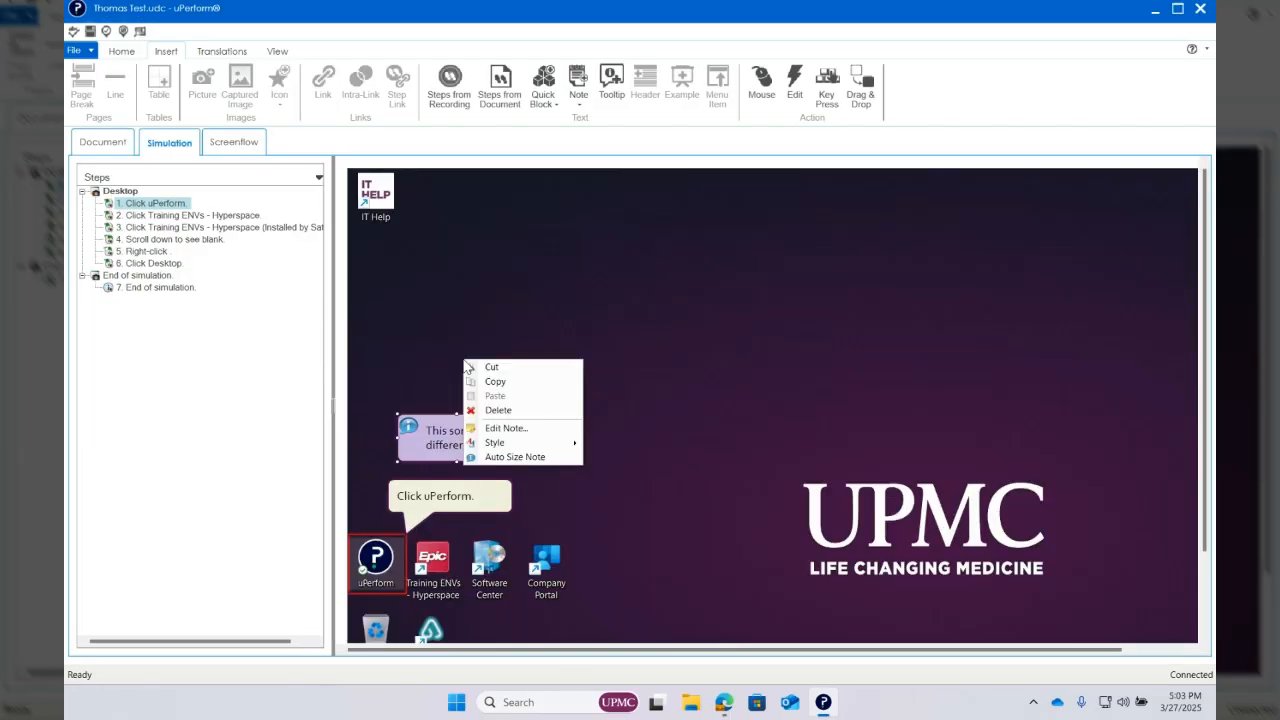
{"action": "right_click", "coordinate": [443, 422]}
{"action": "left_click", "coordinate": [484, 488]}
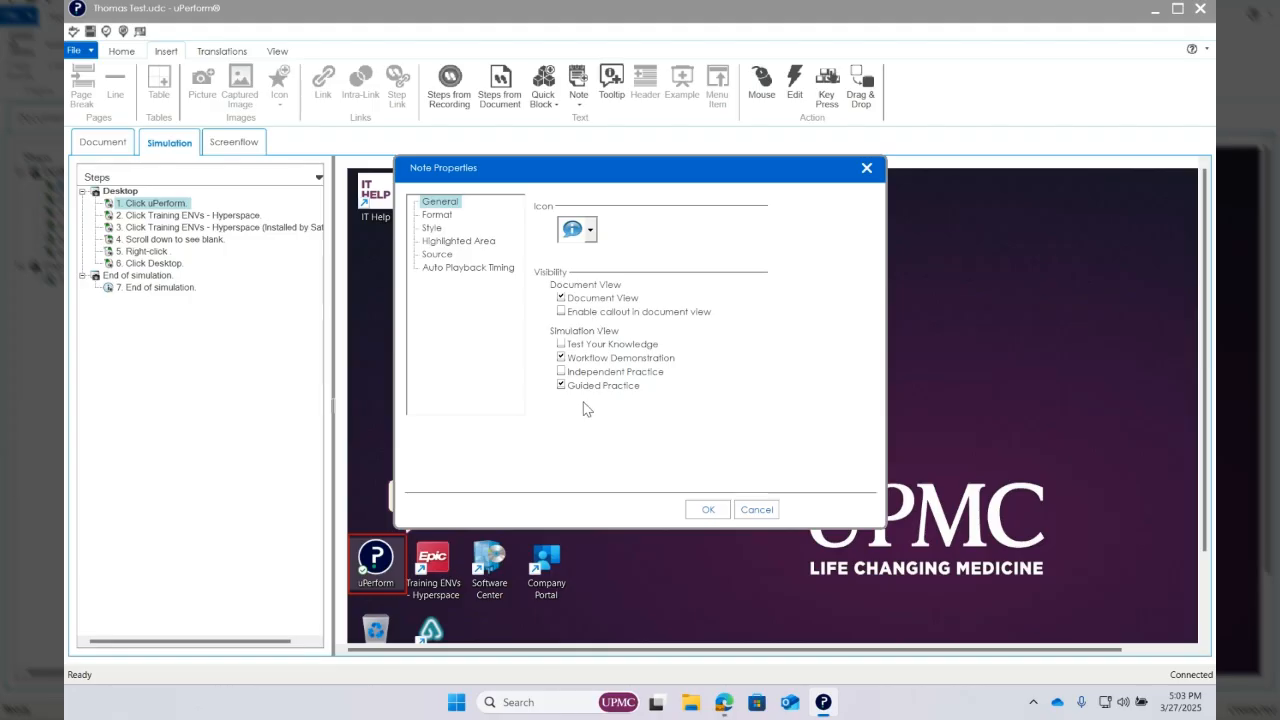
{"action": "left_click", "coordinate": [757, 509]}
Browse the icons available for insertion in the Document view and close the list without inserting one
{"action": "left_click", "coordinate": [101, 140]}
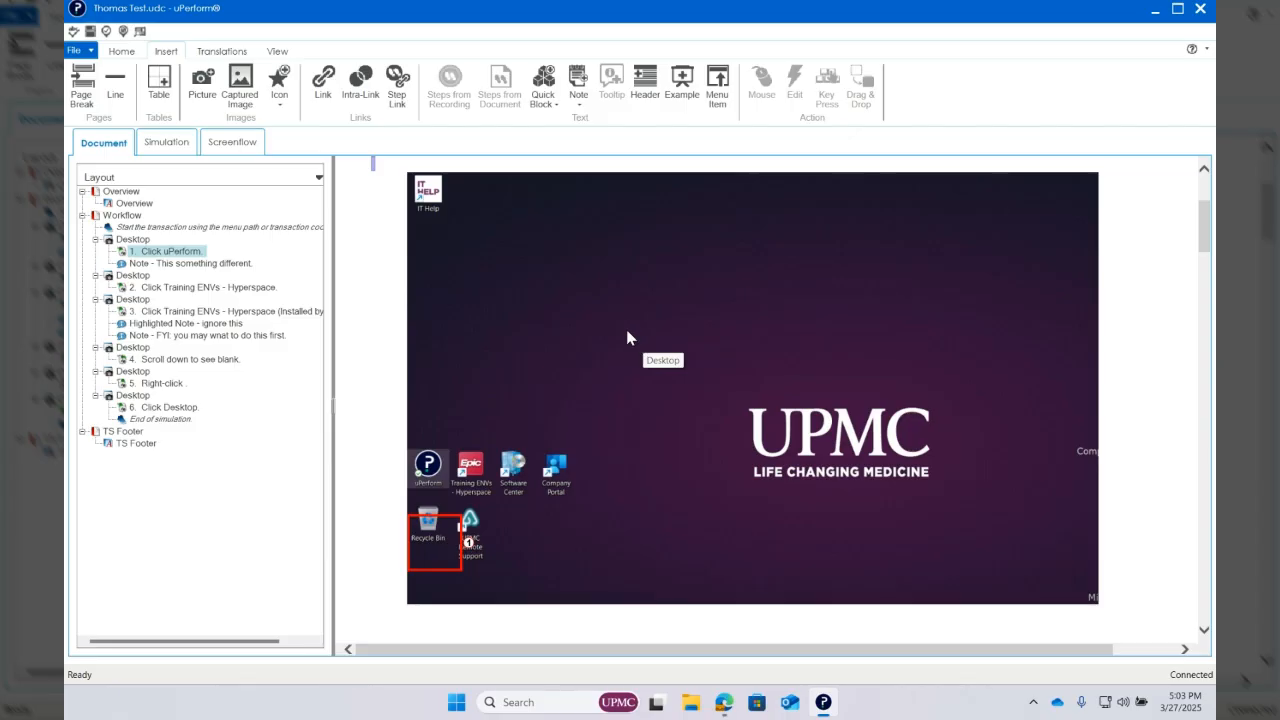
{"action": "left_click", "coordinate": [277, 97]}
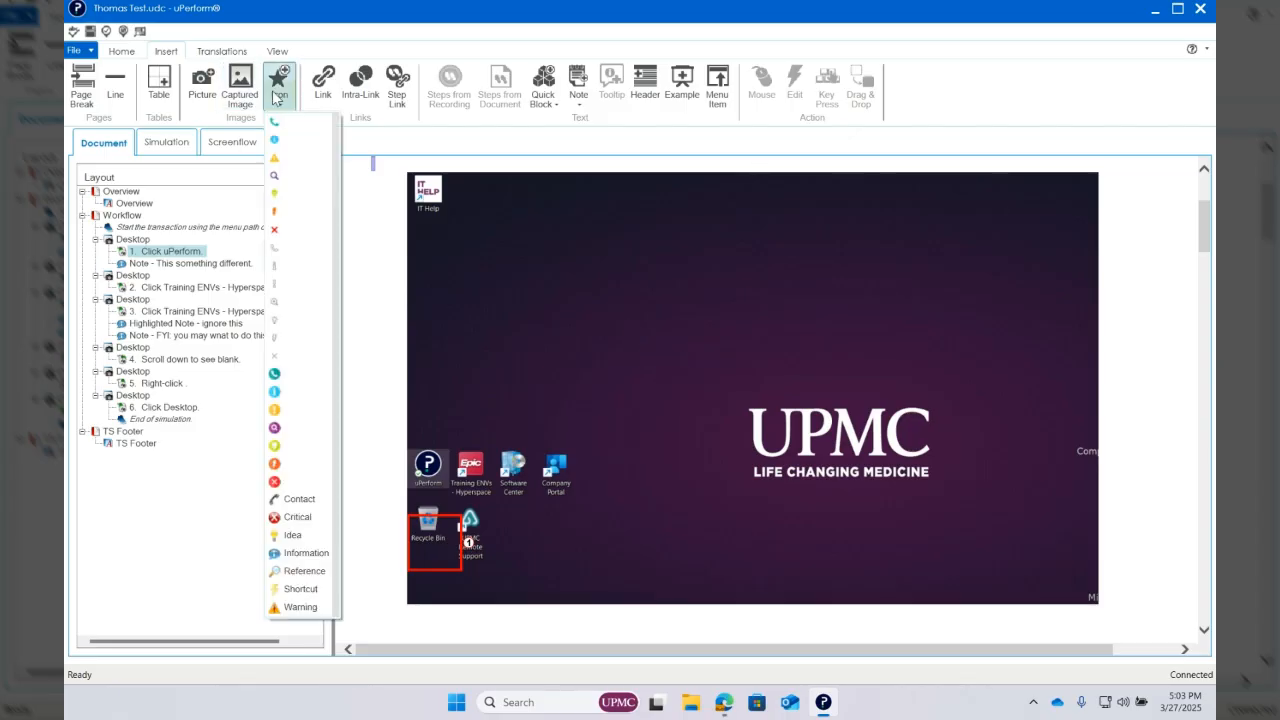
{"action": "left_click", "coordinate": [622, 337]}
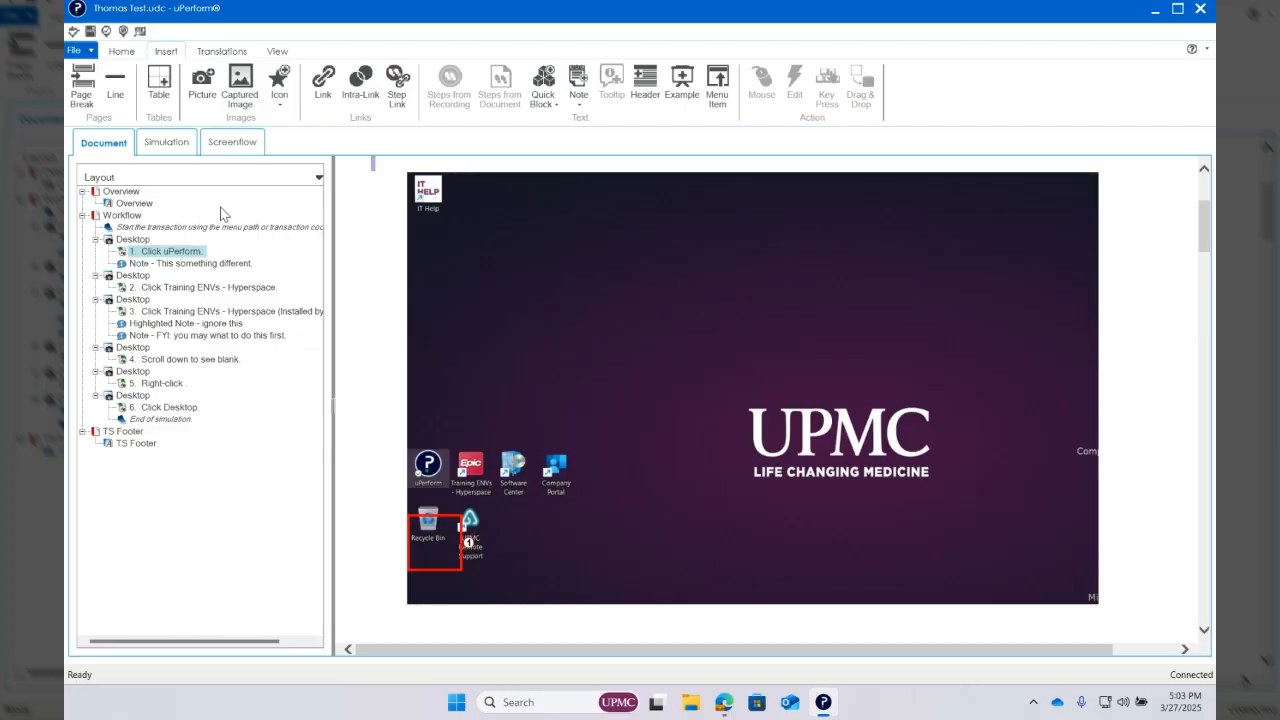
Examine the instruction texts, notes and screenshots from step 1 through the step 4 screenshot in the document
{"action": "scroll", "coordinate": [442, 296], "scroll_direction": "down", "scroll_amount": 4}
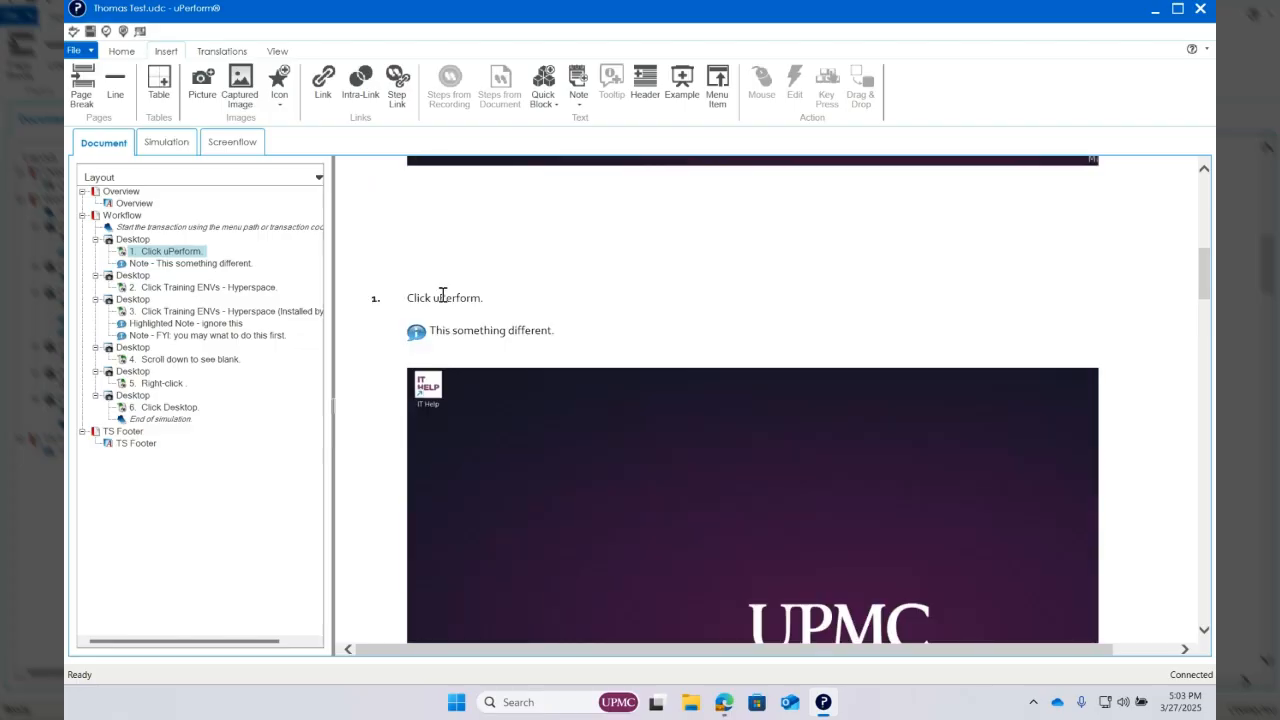
{"action": "double_click", "coordinate": [442, 297]}
{"action": "triple_click", "coordinate": [477, 336]}
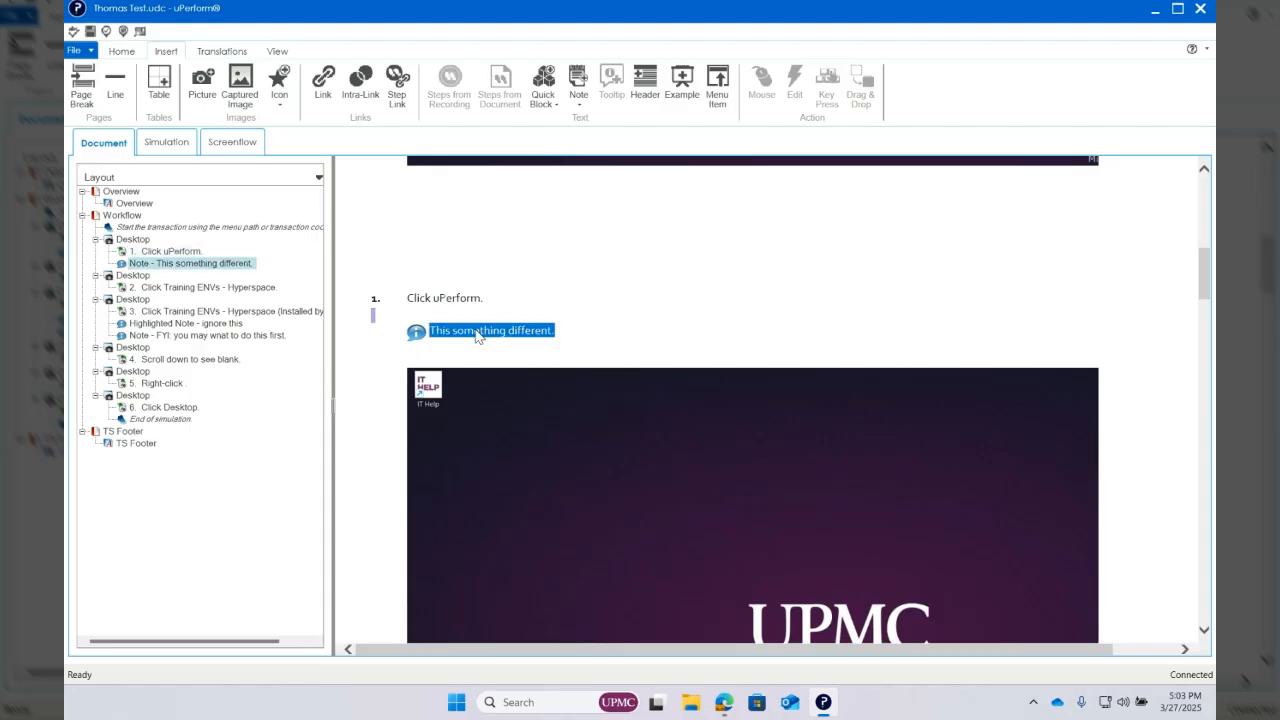
{"action": "left_click", "coordinate": [652, 337]}
{"action": "scroll", "coordinate": [652, 337], "scroll_direction": "down", "scroll_amount": 3}
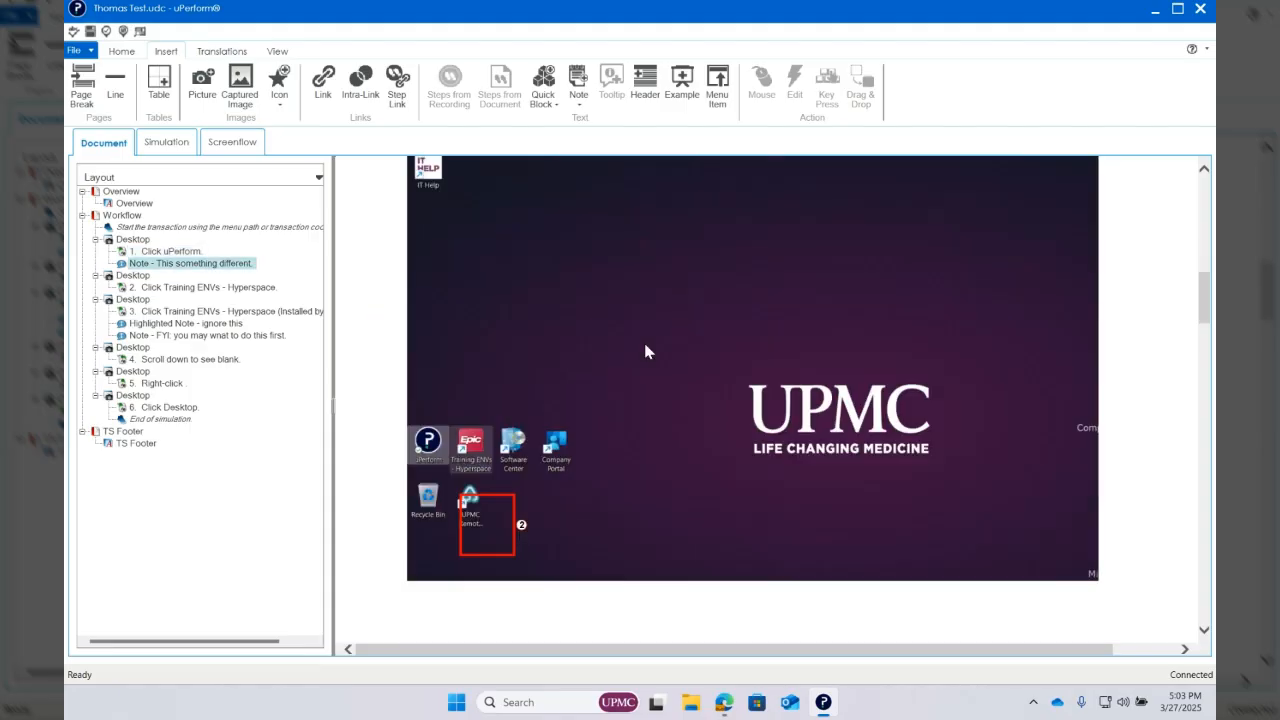
{"action": "scroll", "coordinate": [645, 351], "scroll_direction": "down", "scroll_amount": 2}
{"action": "scroll", "coordinate": [645, 351], "scroll_direction": "down", "scroll_amount": 5}
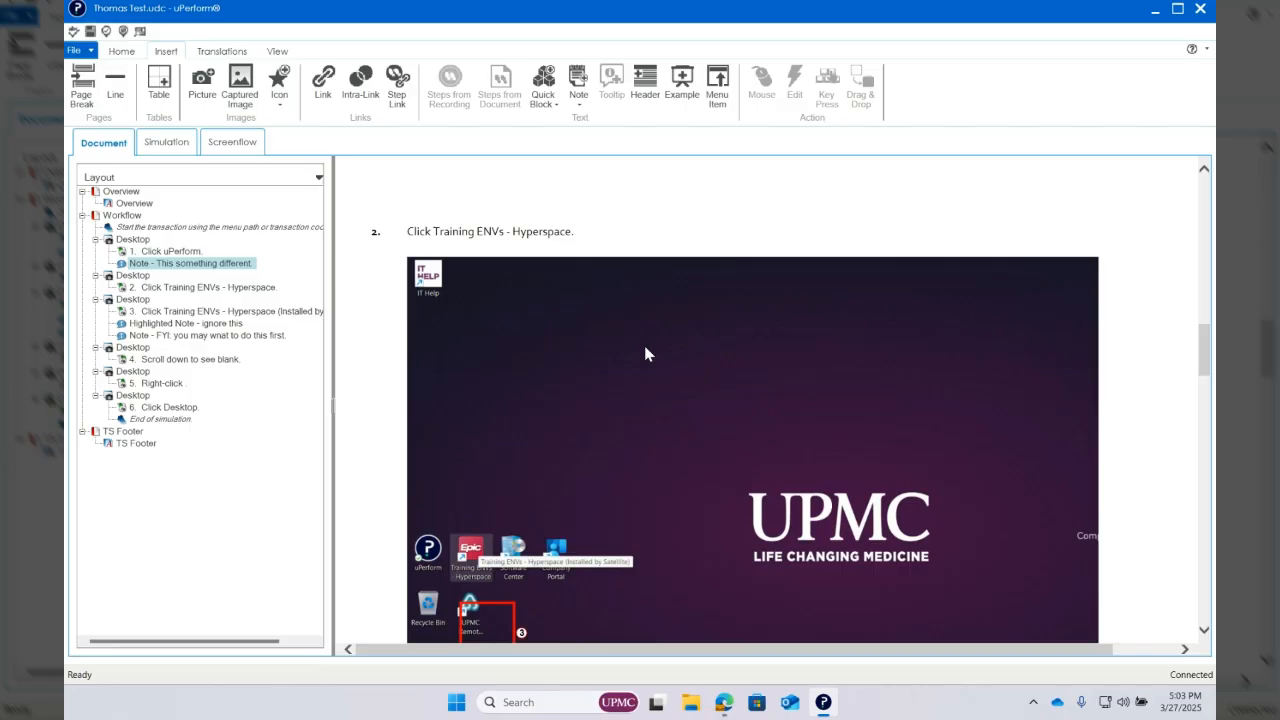
{"action": "scroll", "coordinate": [645, 354], "scroll_direction": "down", "scroll_amount": 5}
{"action": "scroll", "coordinate": [645, 354], "scroll_direction": "down", "scroll_amount": 2}
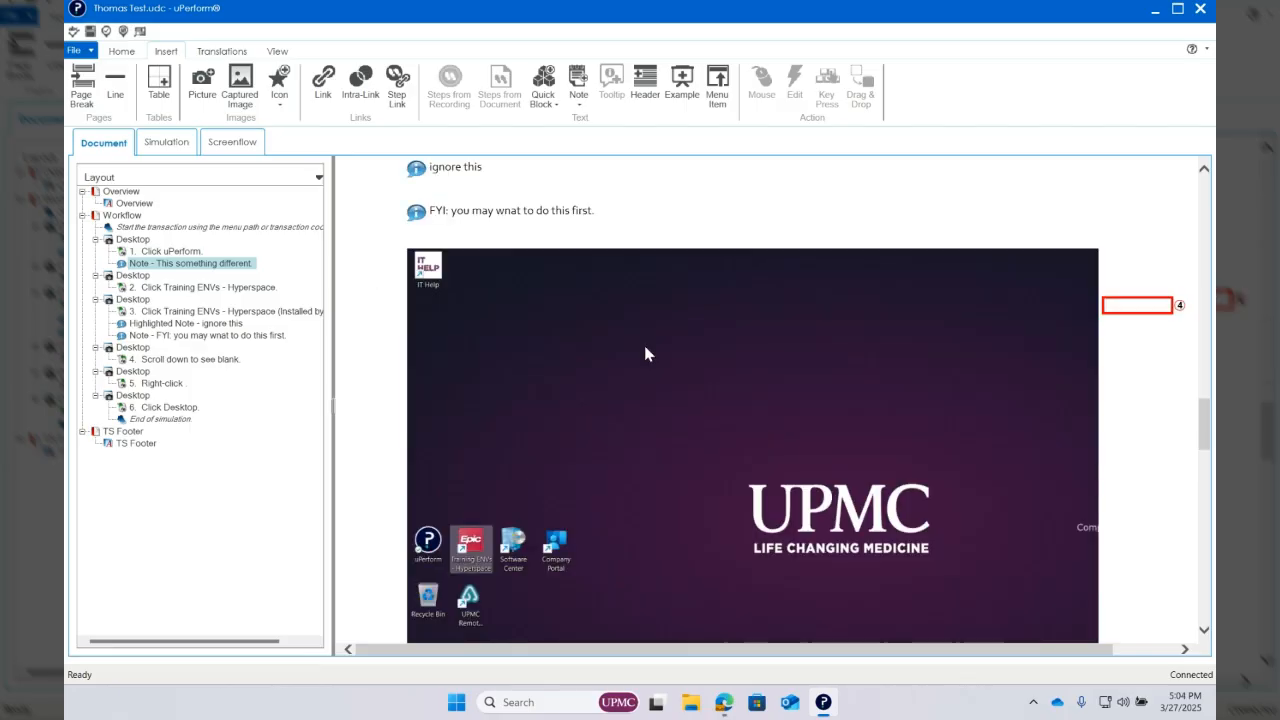
{"action": "scroll", "coordinate": [645, 353], "scroll_direction": "down", "scroll_amount": 1}
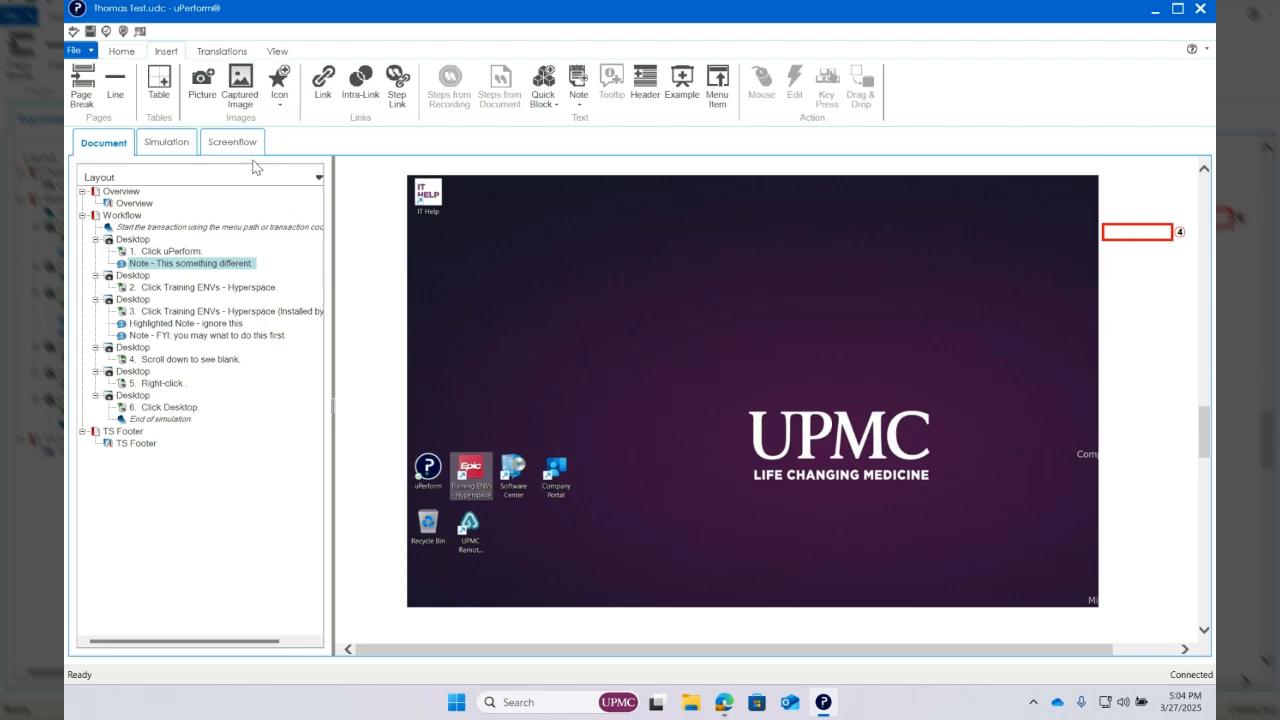
Compare the screens and highlighted areas of steps 4, 5 and 6 in the Simulation view
{"action": "left_click", "coordinate": [168, 143]}
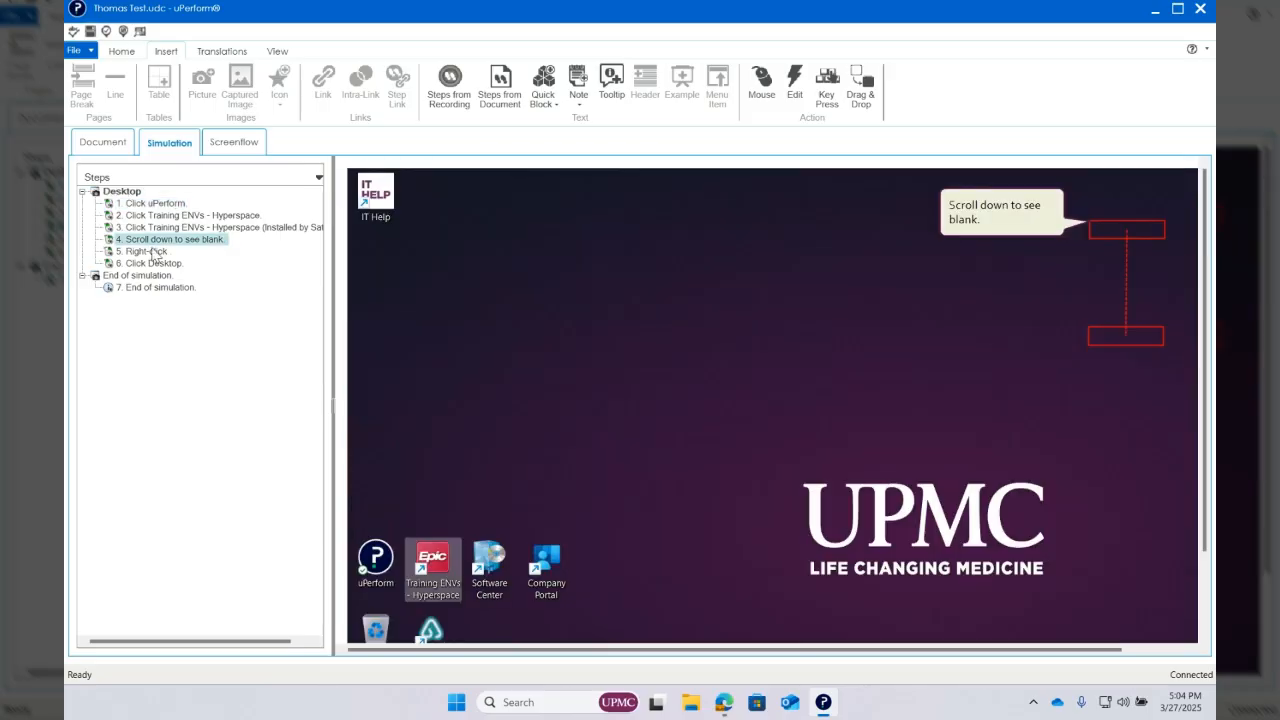
{"action": "left_click", "coordinate": [148, 252]}
{"action": "left_click", "coordinate": [140, 264]}
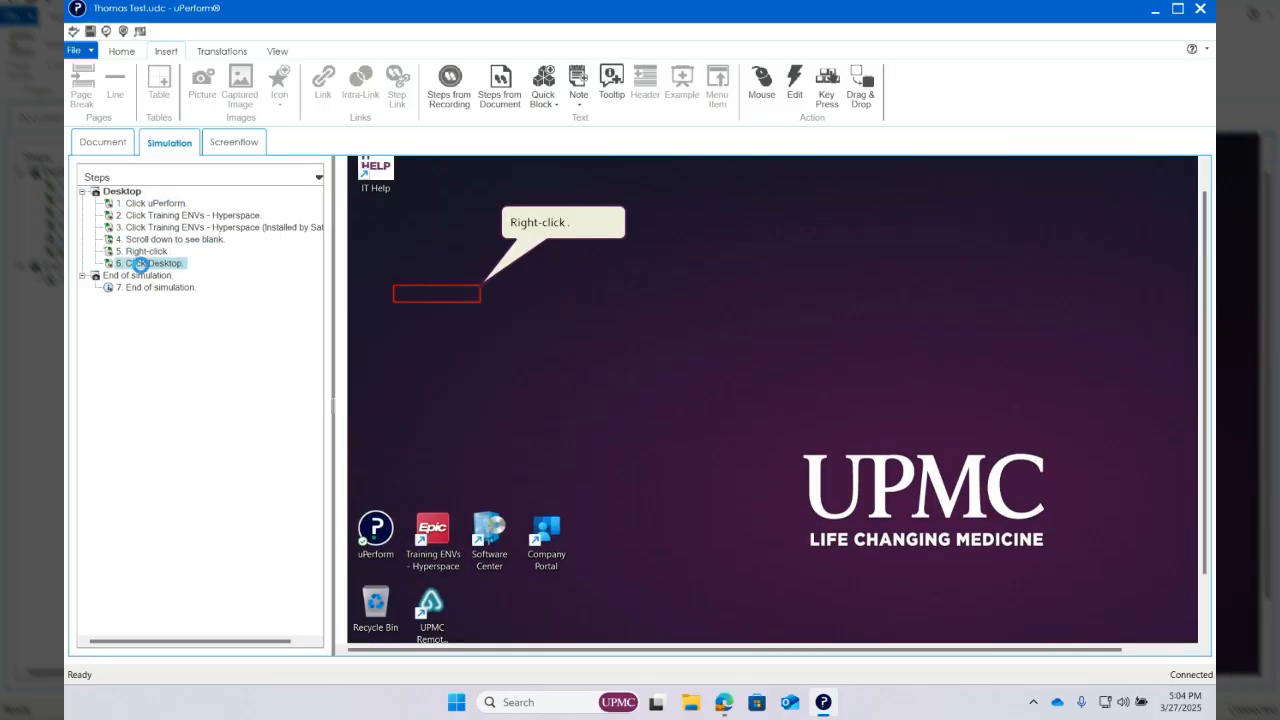
{"action": "left_click", "coordinate": [146, 252]}
{"action": "left_click", "coordinate": [148, 255]}
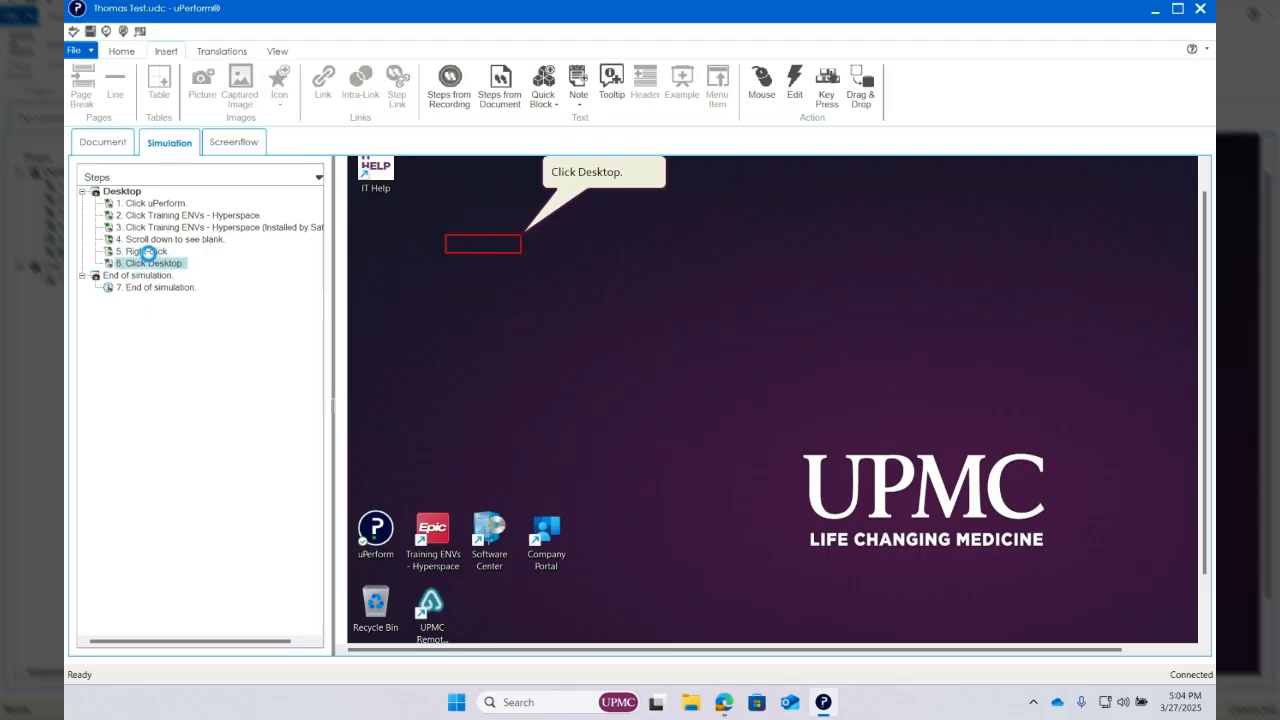
{"action": "left_click", "coordinate": [147, 251]}
Check the screenshots of steps 5, 4 and 6 and the "End of simulation" entry in the Document view
{"action": "left_click", "coordinate": [99, 142]}
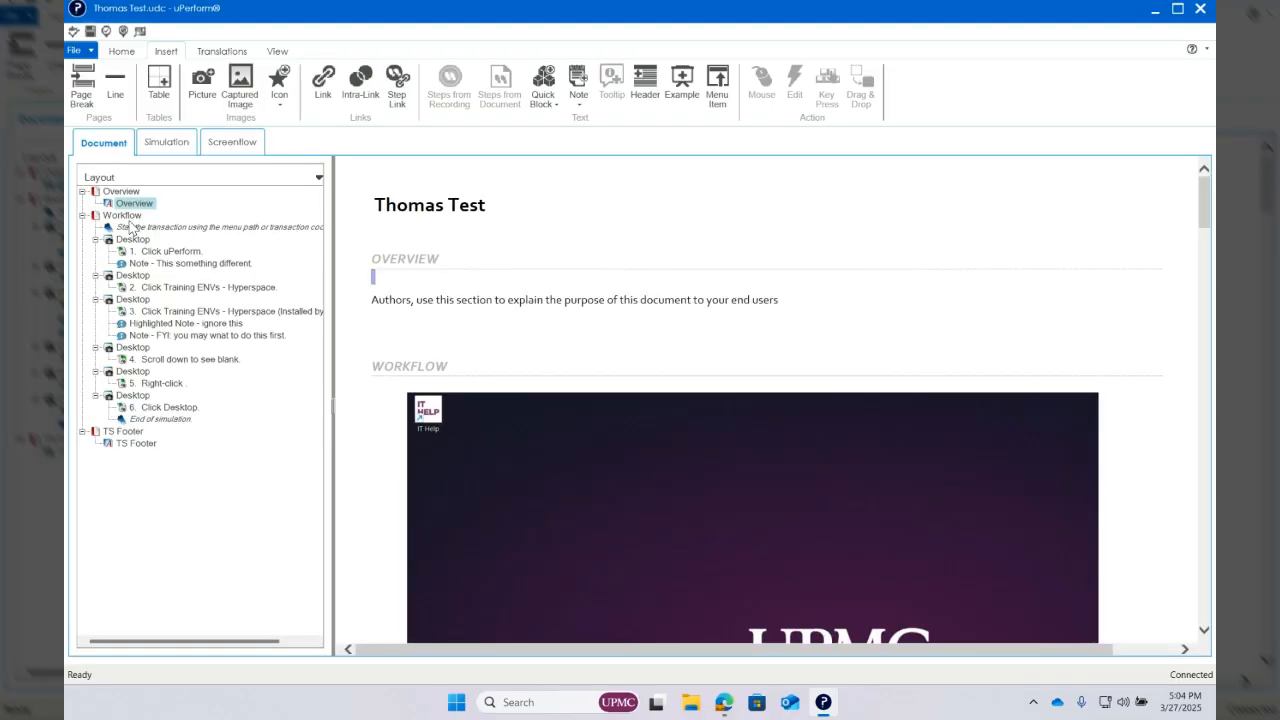
{"action": "left_click", "coordinate": [198, 383]}
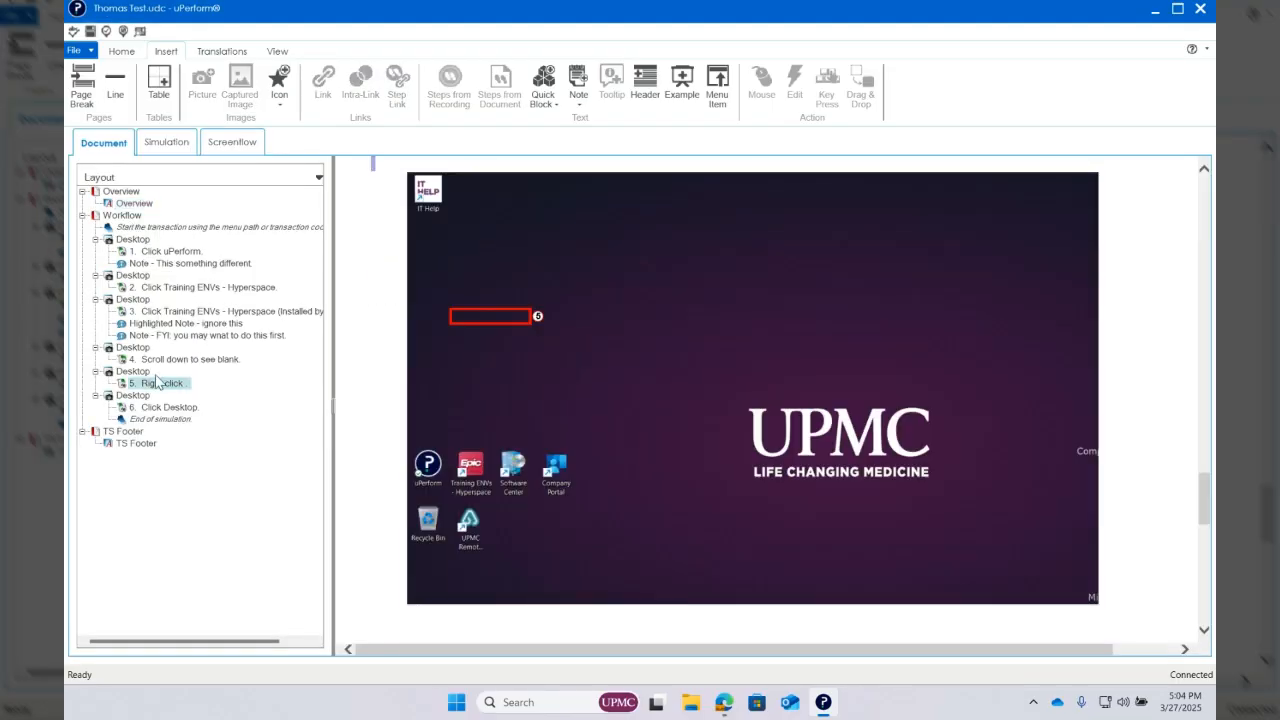
{"action": "left_click", "coordinate": [190, 359]}
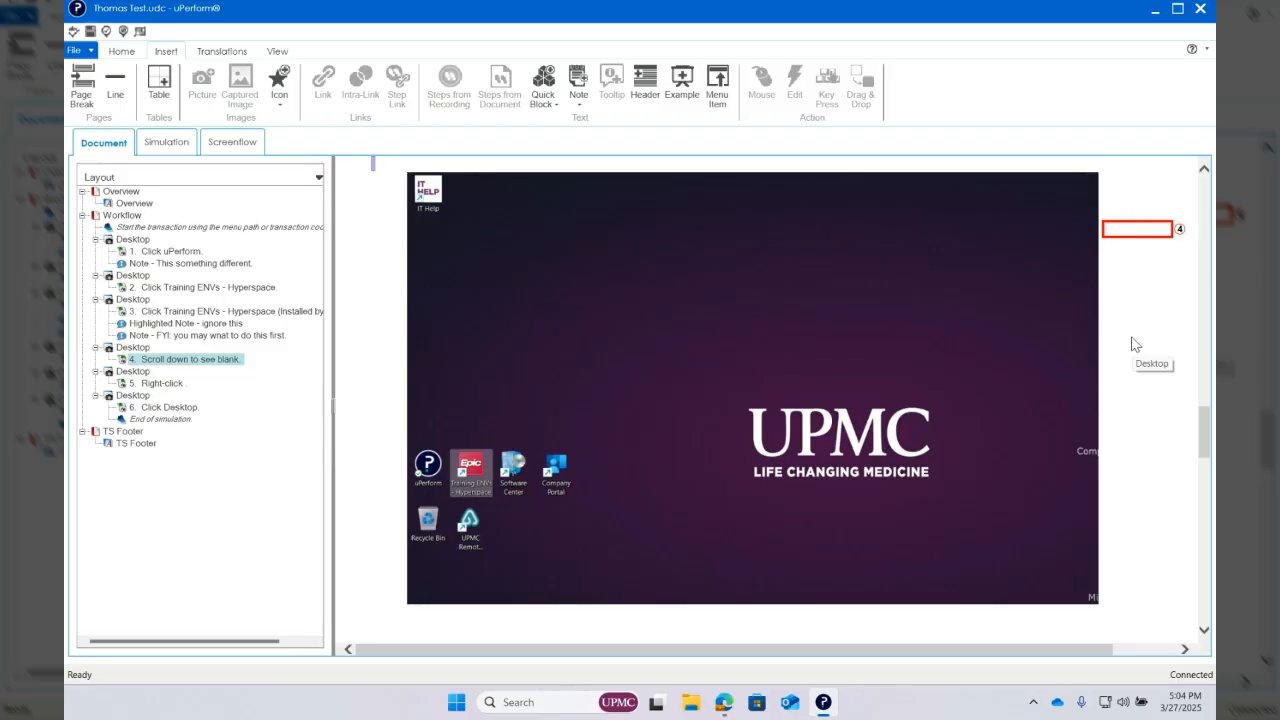
{"action": "left_click", "coordinate": [162, 408]}
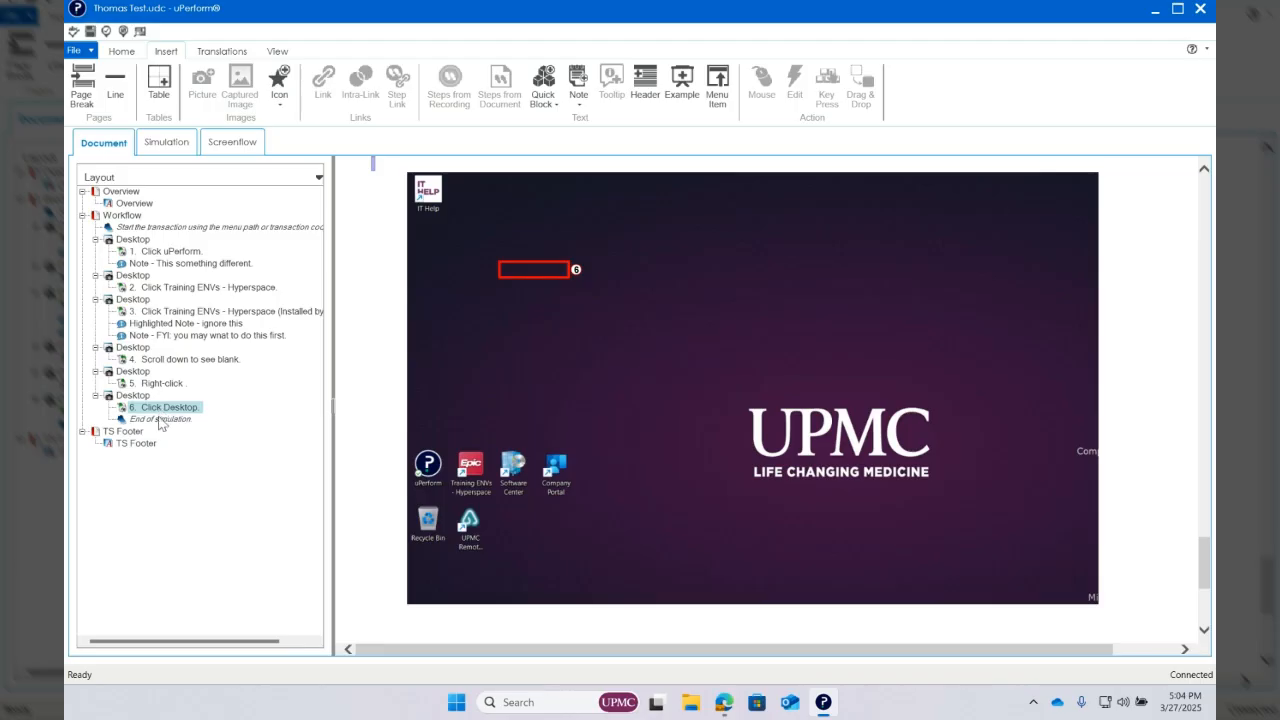
{"action": "left_click", "coordinate": [161, 419]}
{"action": "key", "text": "Up"}
View the audio source and transcript in the "End of simulation" step's properties in the Simulation view, and cancel without changes
{"action": "left_click", "coordinate": [166, 142]}
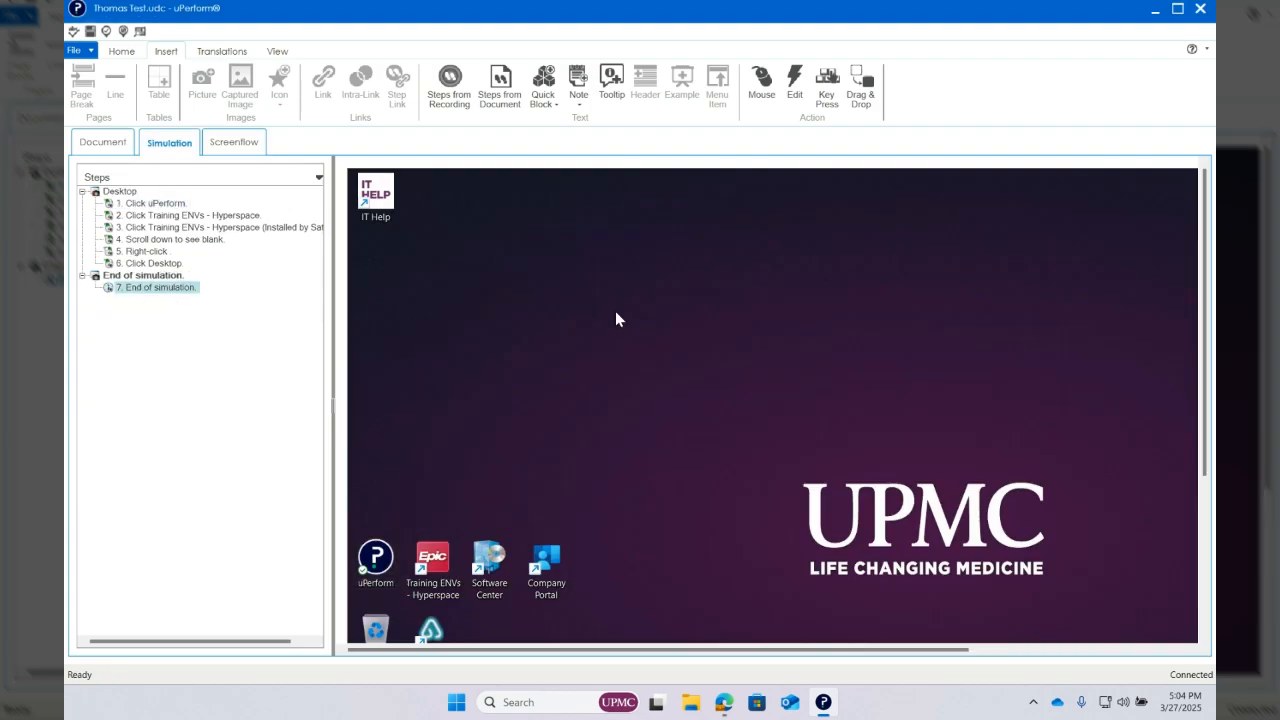
{"action": "double_click", "coordinate": [770, 375]}
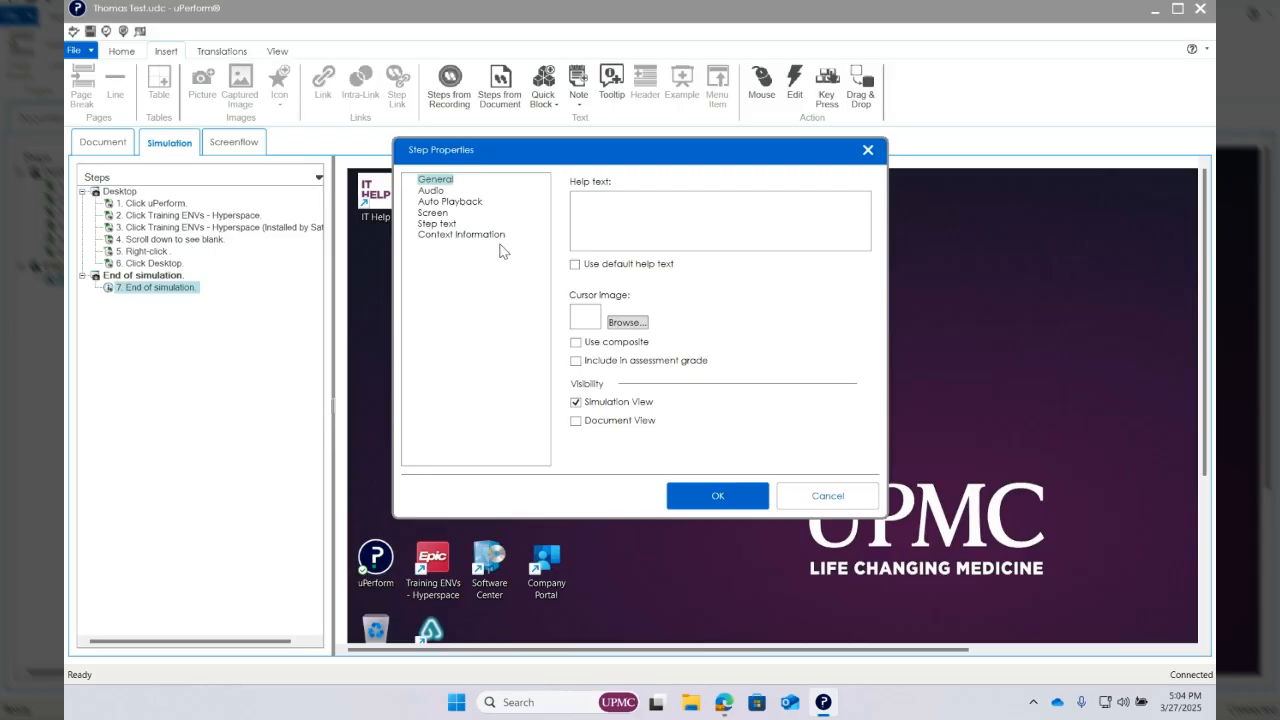
{"action": "key", "text": "Down"}
{"action": "left_click", "coordinate": [688, 410]}
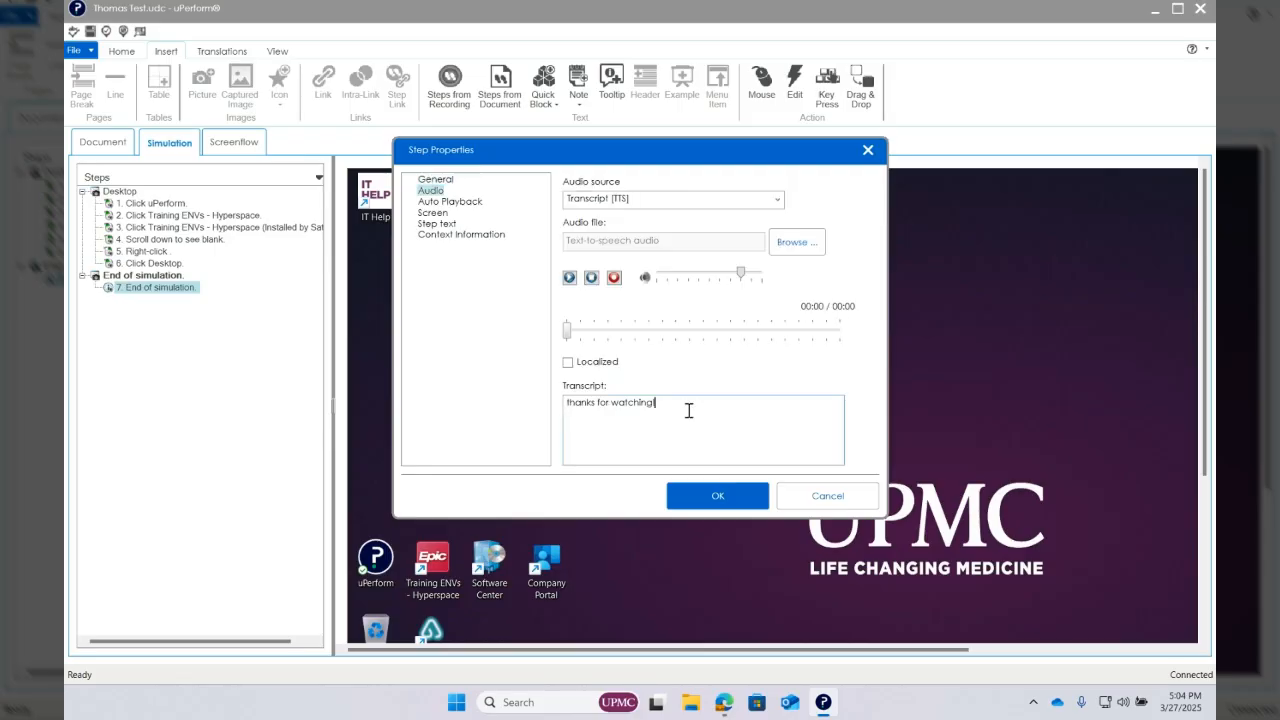
{"action": "left_click_drag", "start_coordinate": [688, 410], "coordinate": [473, 414]}
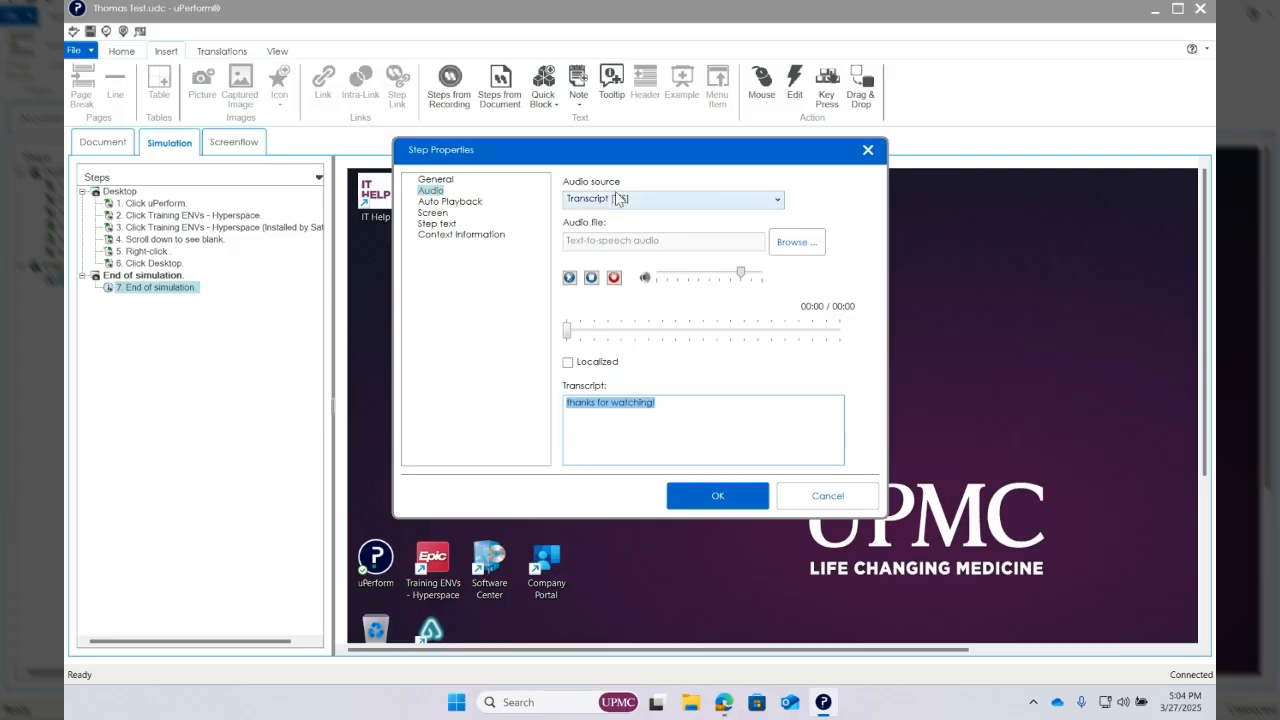
{"action": "left_click", "coordinate": [812, 497]}
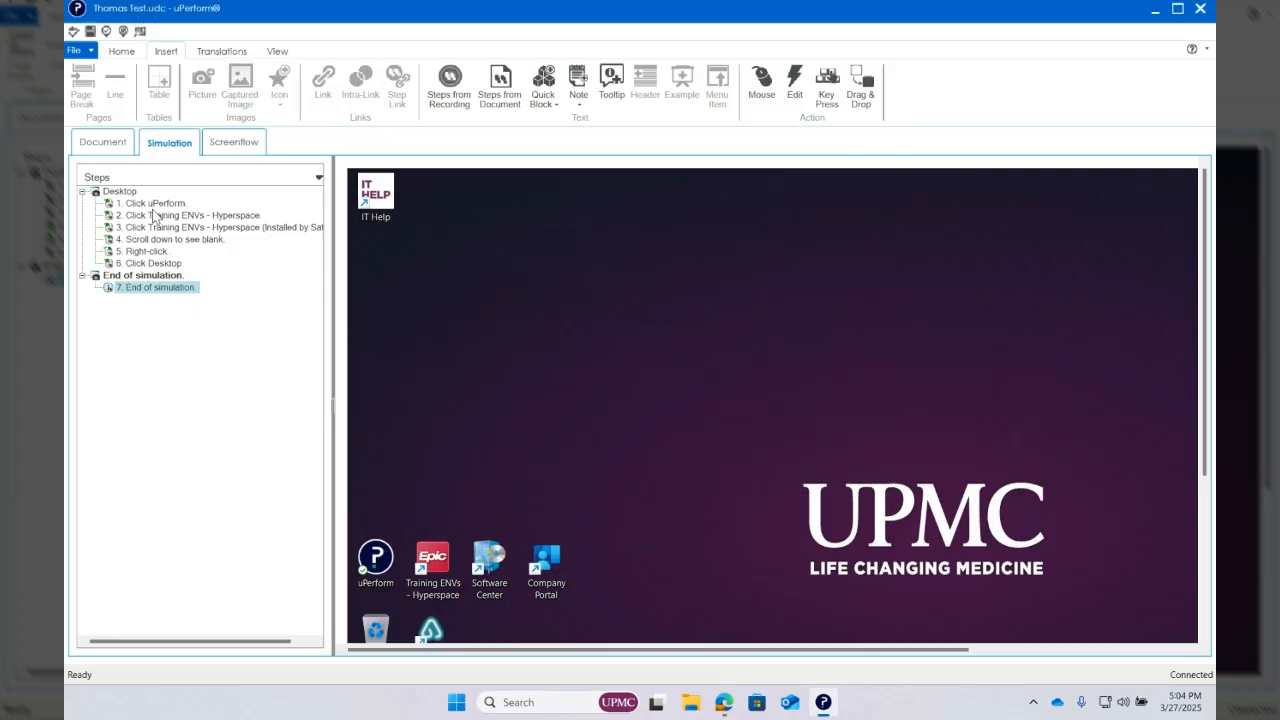
Examine step 1's "Click uPerform." bubble and the note above it in the Simulation view, selecting a word in the note's text
{"action": "left_click", "coordinate": [152, 207]}
{"action": "right_click", "coordinate": [614, 318]}
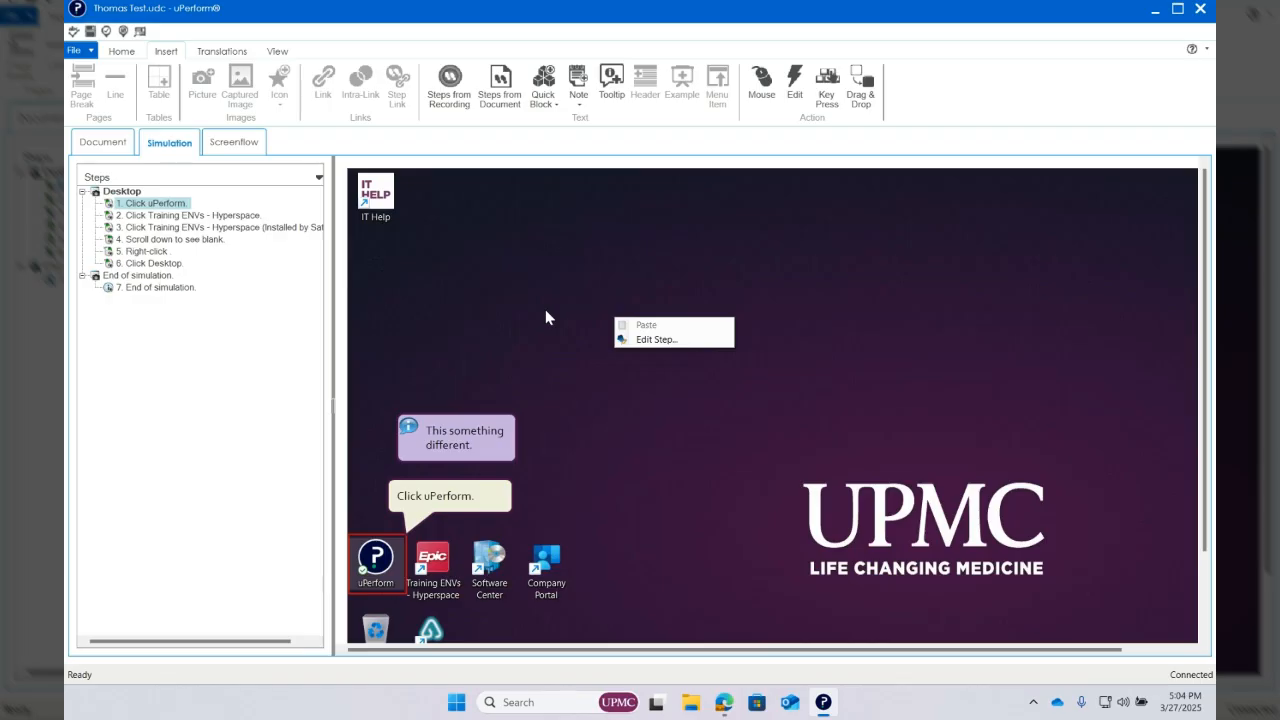
{"action": "left_click", "coordinate": [440, 443]}
{"action": "double_click", "coordinate": [440, 443]}
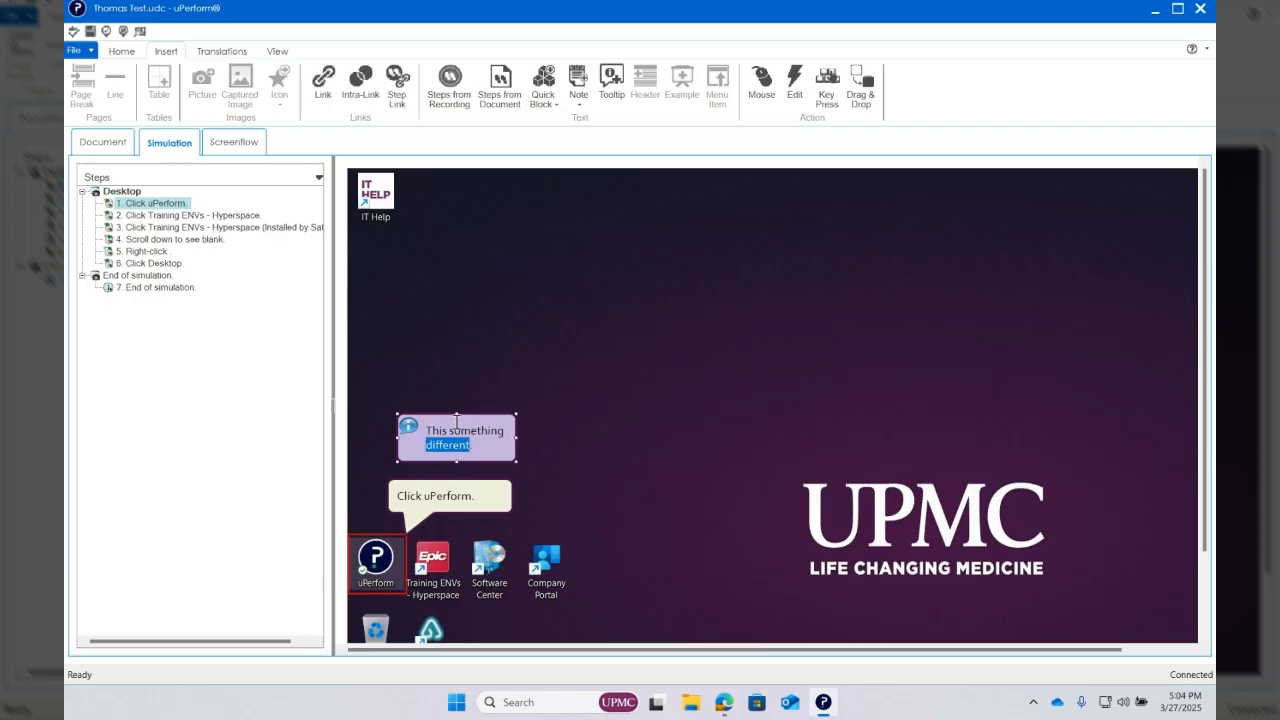
{"action": "left_click", "coordinate": [557, 322]}
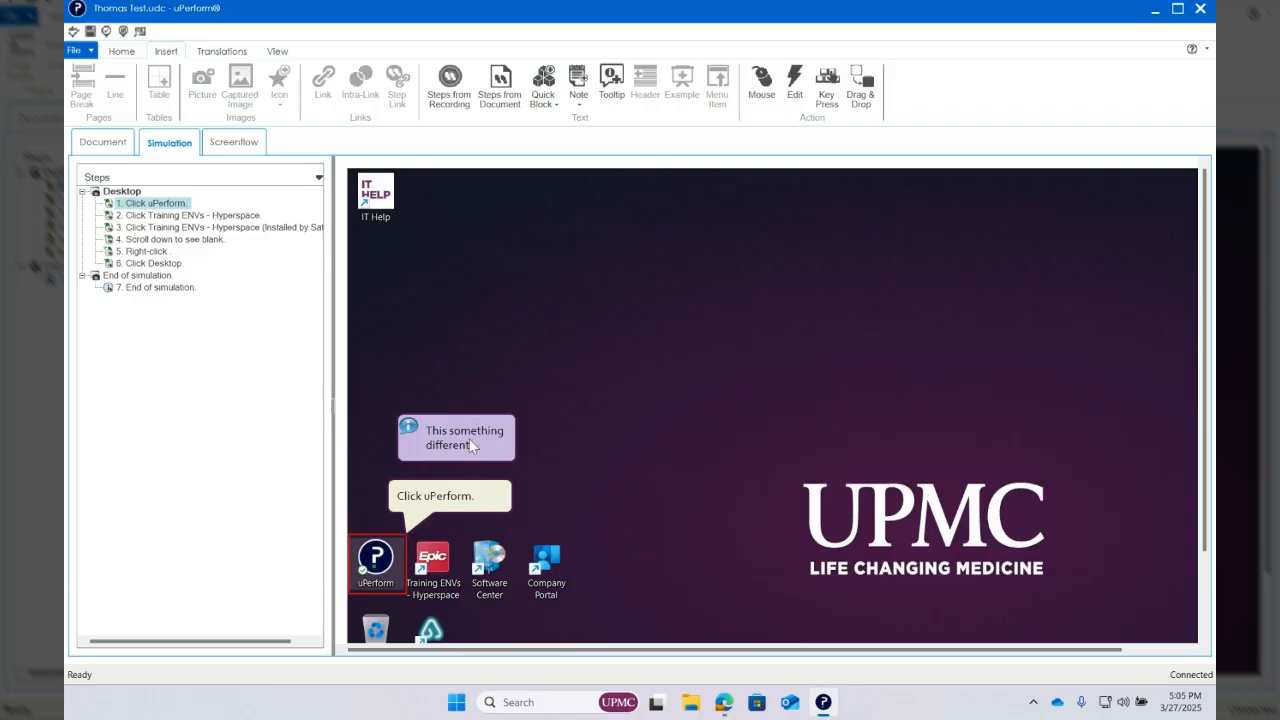
Return to the Document view, place the cursor below the Overview section's author text and show the font and paragraph formatting options
{"action": "left_click", "coordinate": [104, 142]}
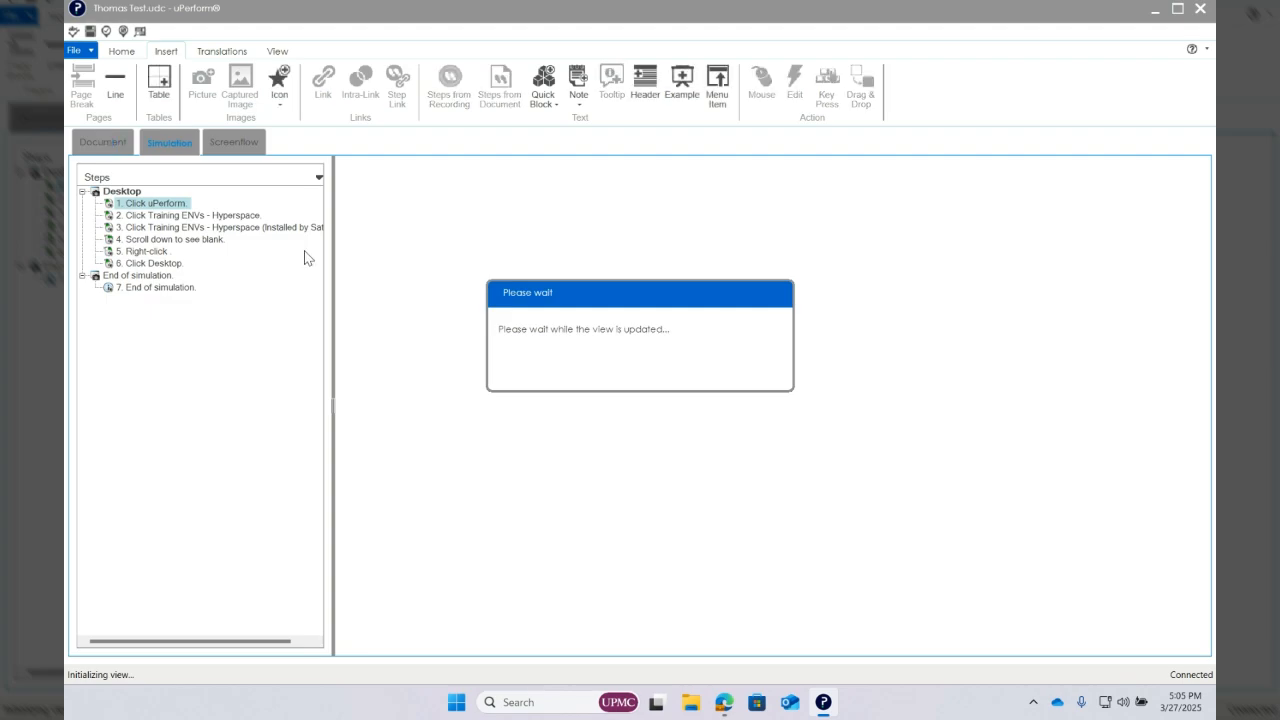
{"action": "scroll", "coordinate": [500, 380], "scroll_direction": "up", "scroll_amount": 5}
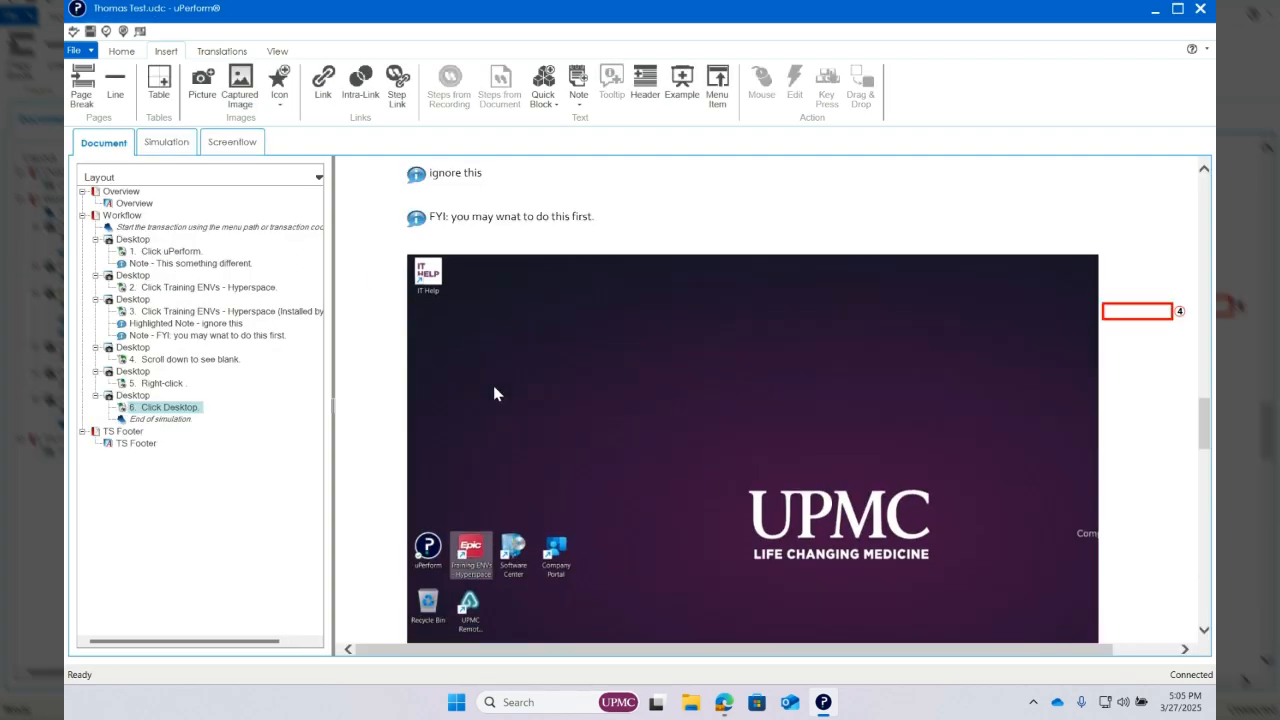
{"action": "scroll", "coordinate": [494, 391], "scroll_direction": "up", "scroll_amount": 10}
{"action": "scroll", "coordinate": [494, 385], "scroll_direction": "up", "scroll_amount": 1}
{"action": "double_click", "coordinate": [488, 301]}
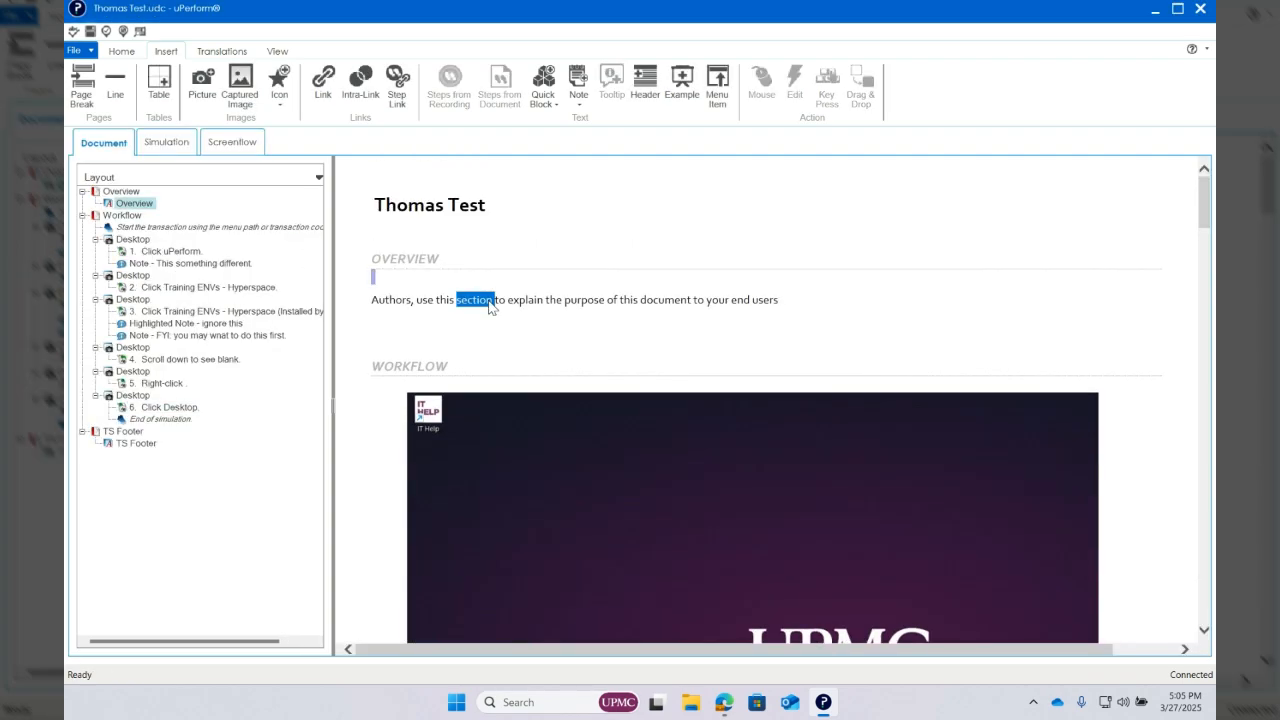
{"action": "triple_click", "coordinate": [489, 303]}
{"action": "left_click", "coordinate": [905, 313]}
{"action": "left_click", "coordinate": [121, 51]}
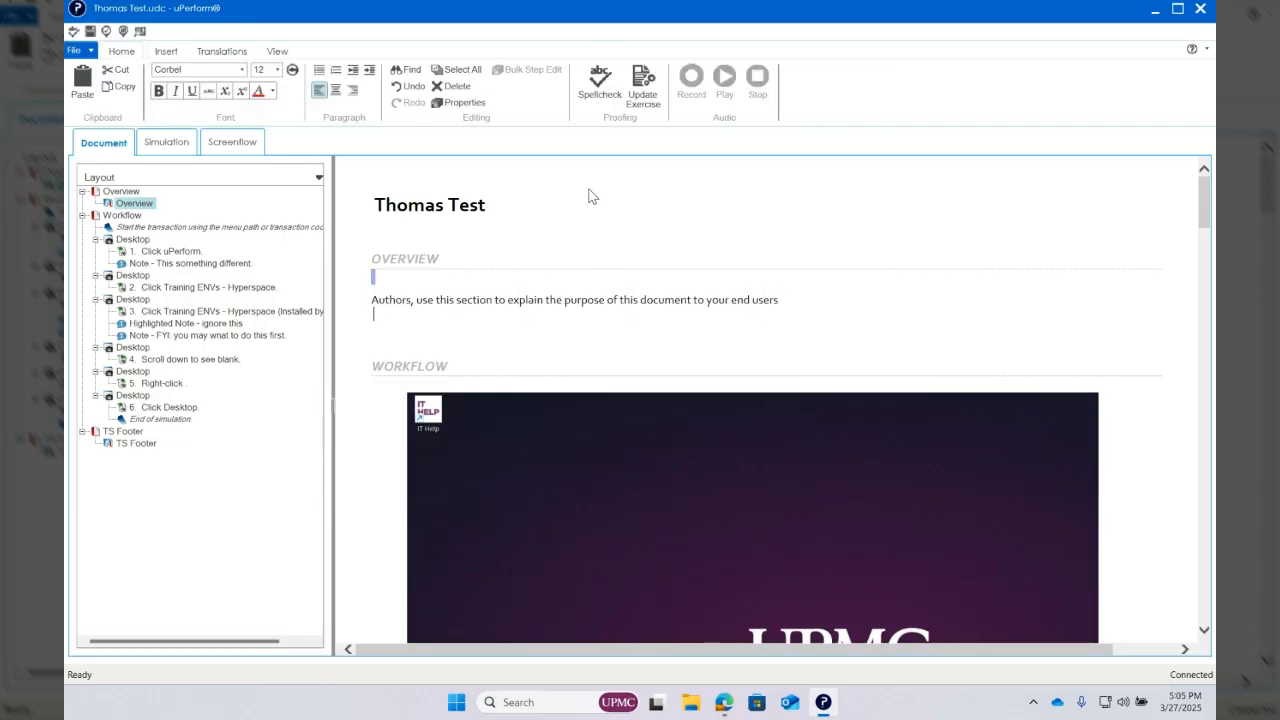